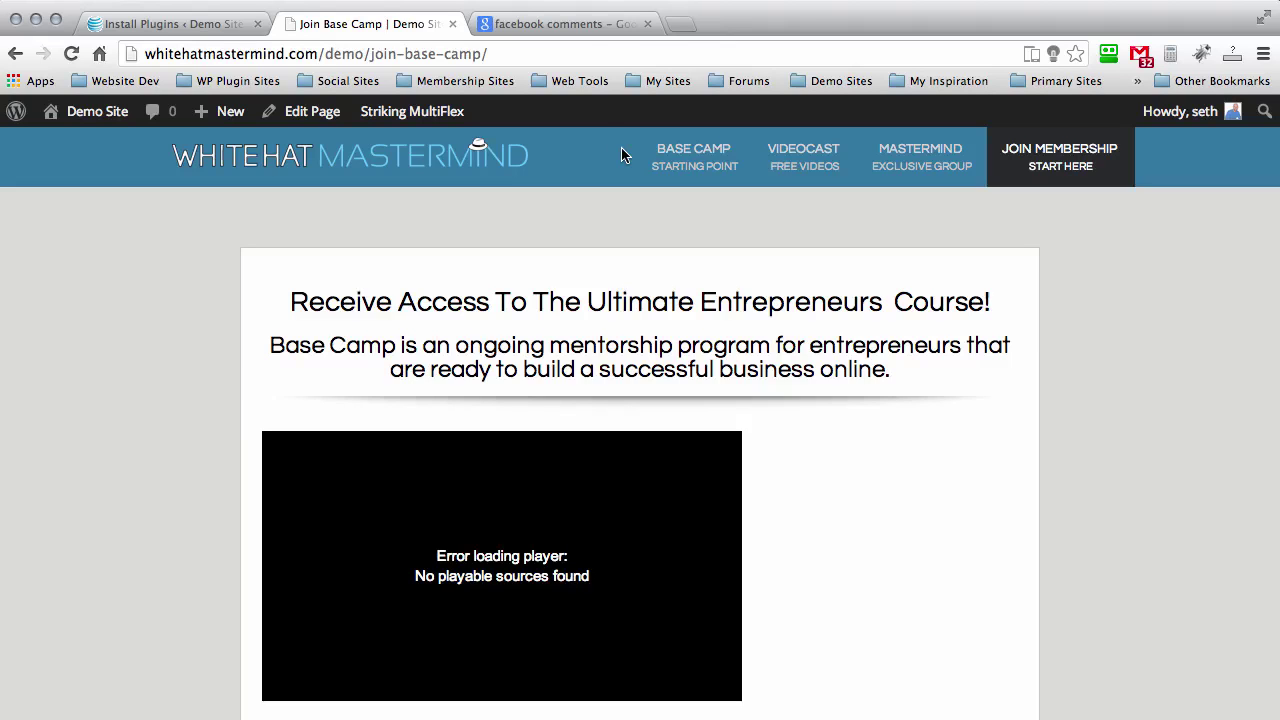
Look through the Google results for facebook comments and view the WordPress.org page of the Facebook Comments plugin
left_click(580, 28)
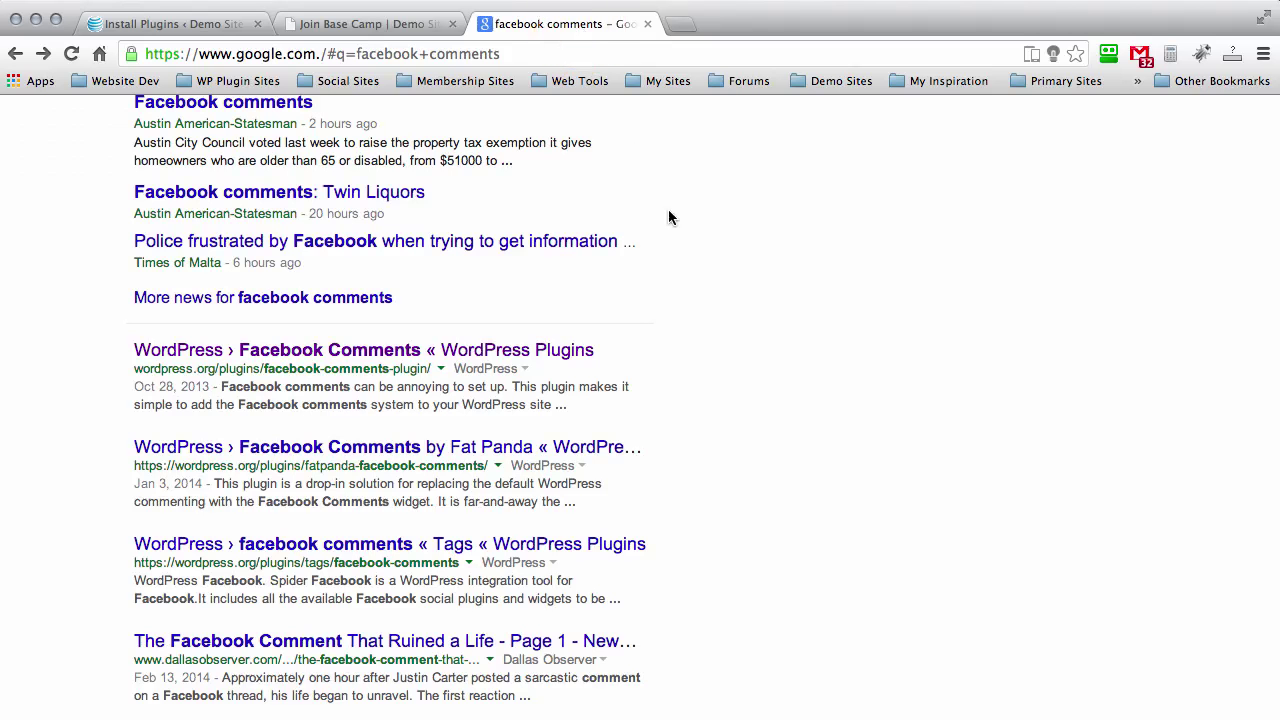
scroll(668, 217, "up", 10)
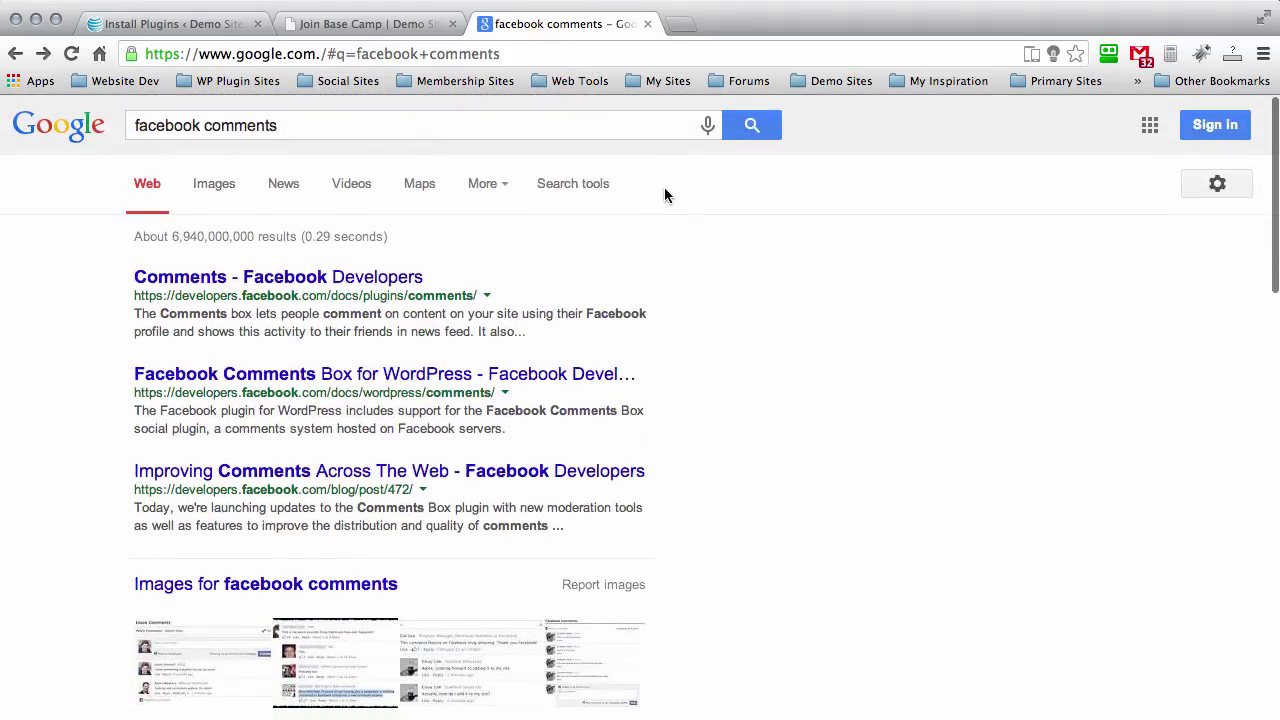
scroll(666, 195, "down", 3)
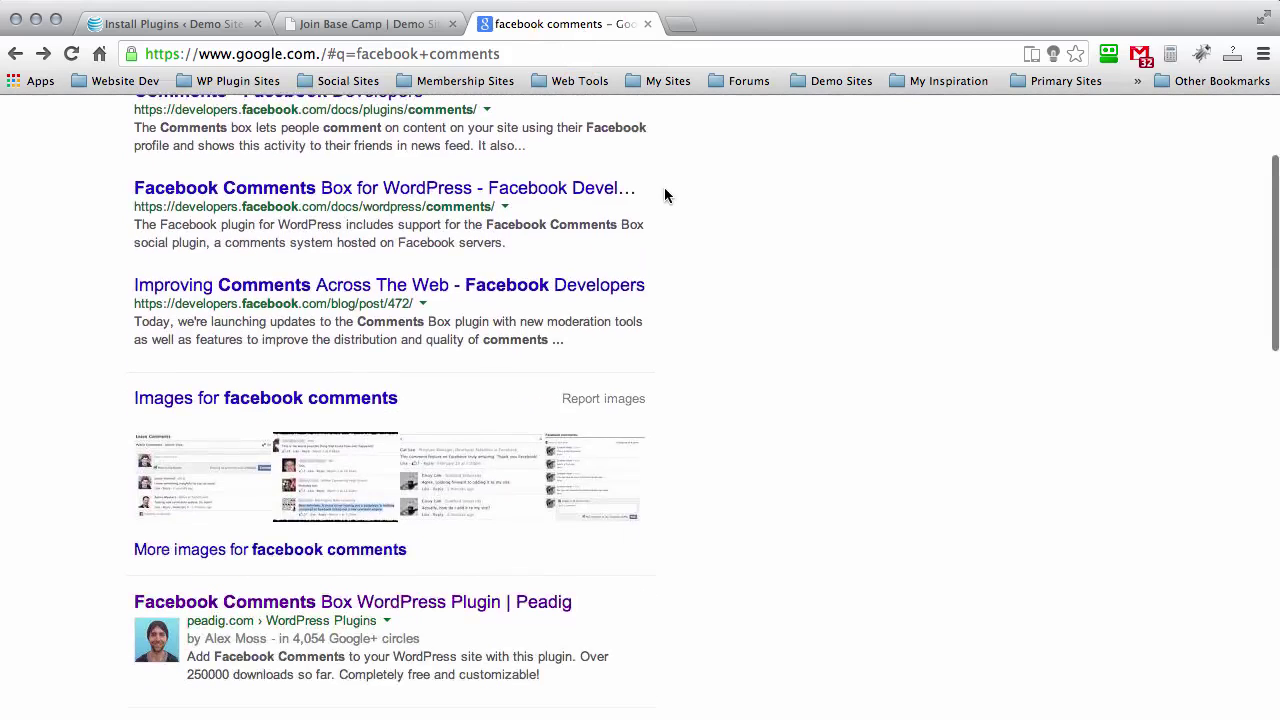
scroll(666, 195, "down", 6)
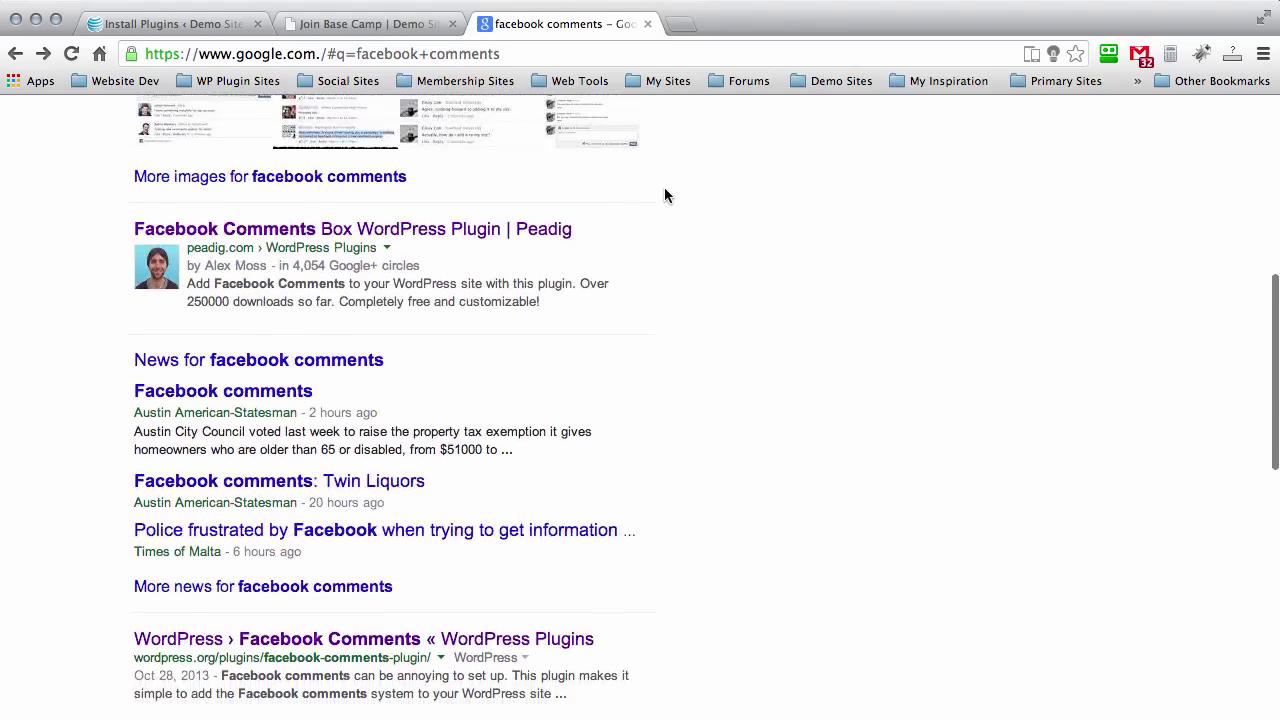
scroll(666, 195, "down", 2)
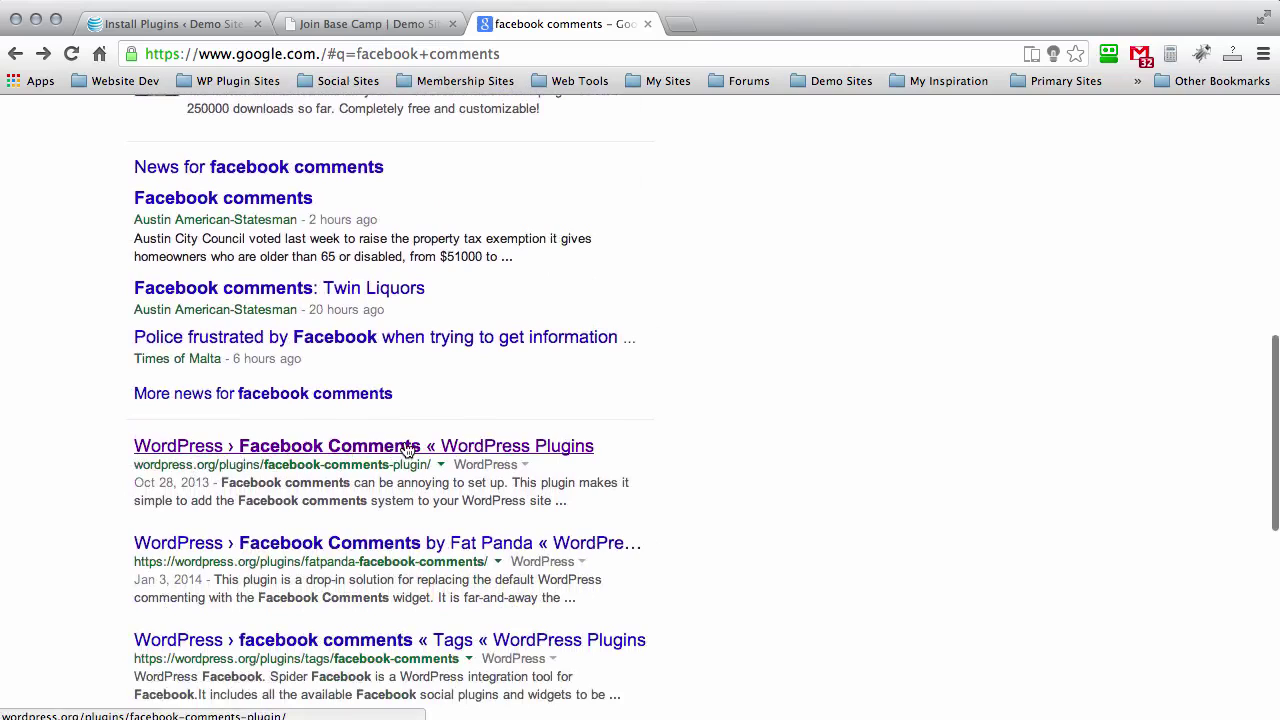
left_click(343, 448)
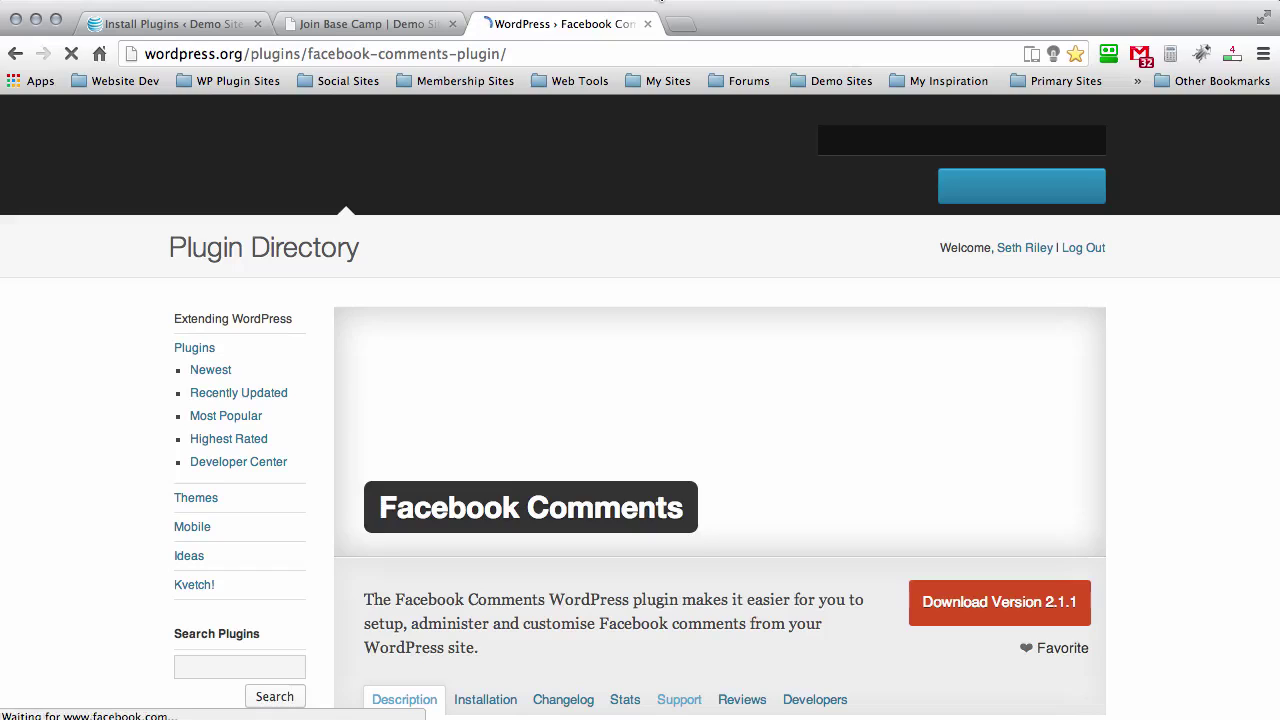
scroll(1204, 324, "down", 1)
scroll(1204, 324, "down", 2)
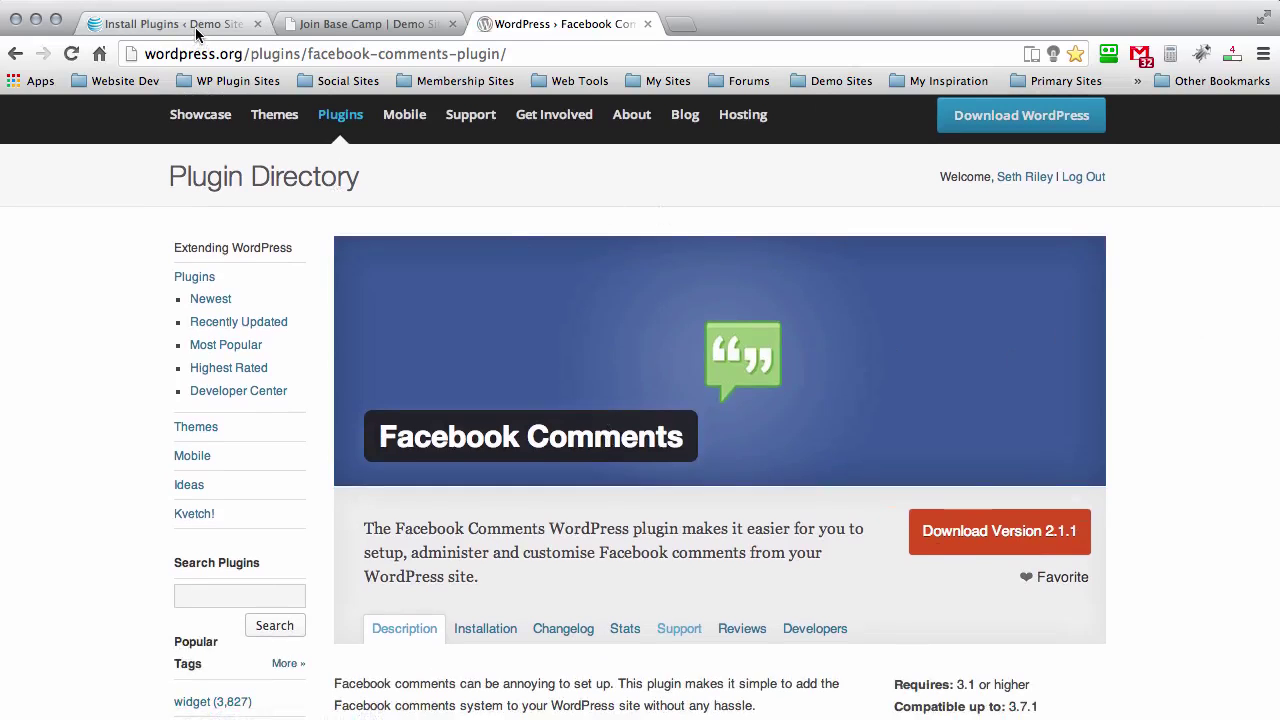
Return to the demo site's plugin installer and search for "facebook comments"
left_click(165, 30)
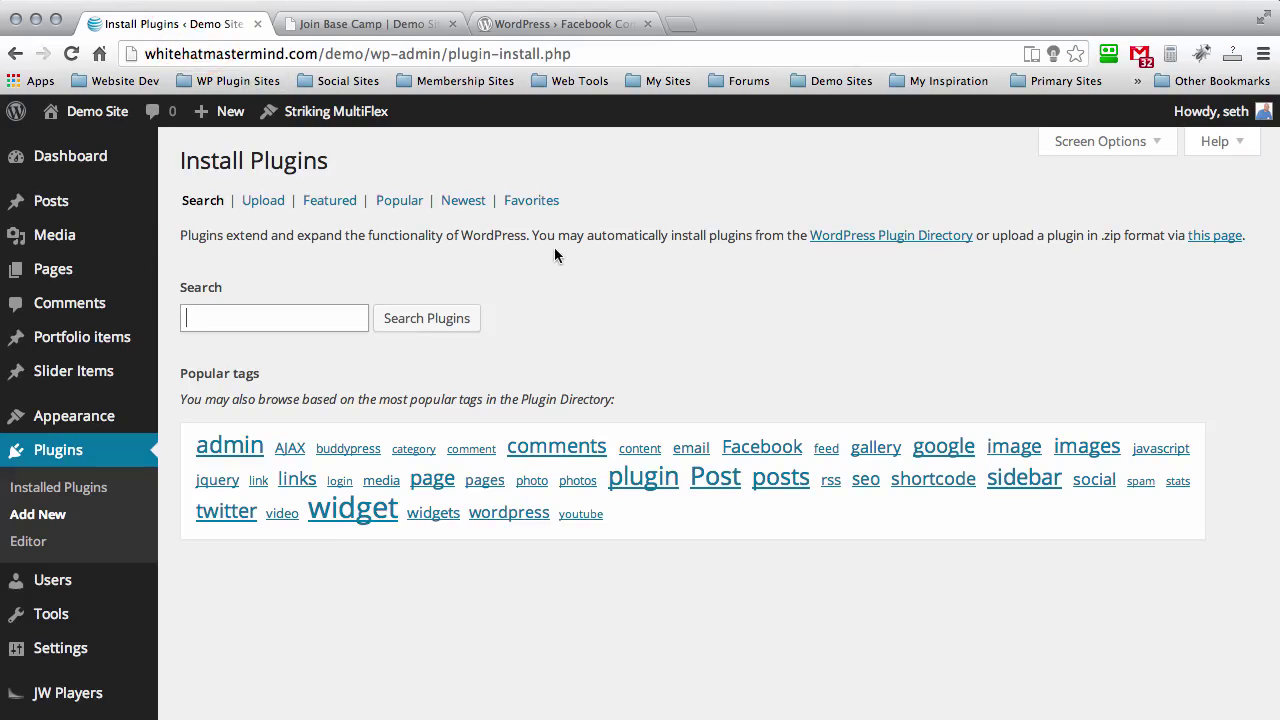
type("commen")
key("BackSpace")
key("BackSpace")
key("BackSpace")
key("BackSpace")
key("BackSpace")
key("BackSpace")
type("facebook")
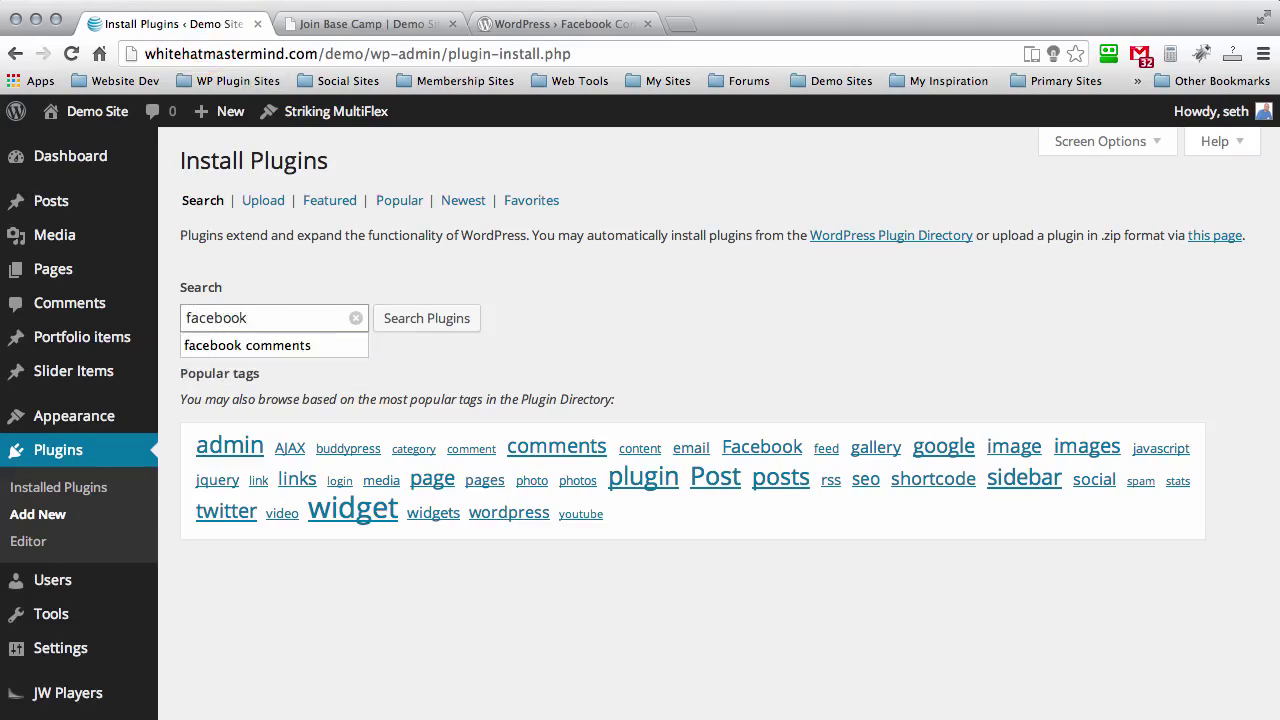
type(" comments")
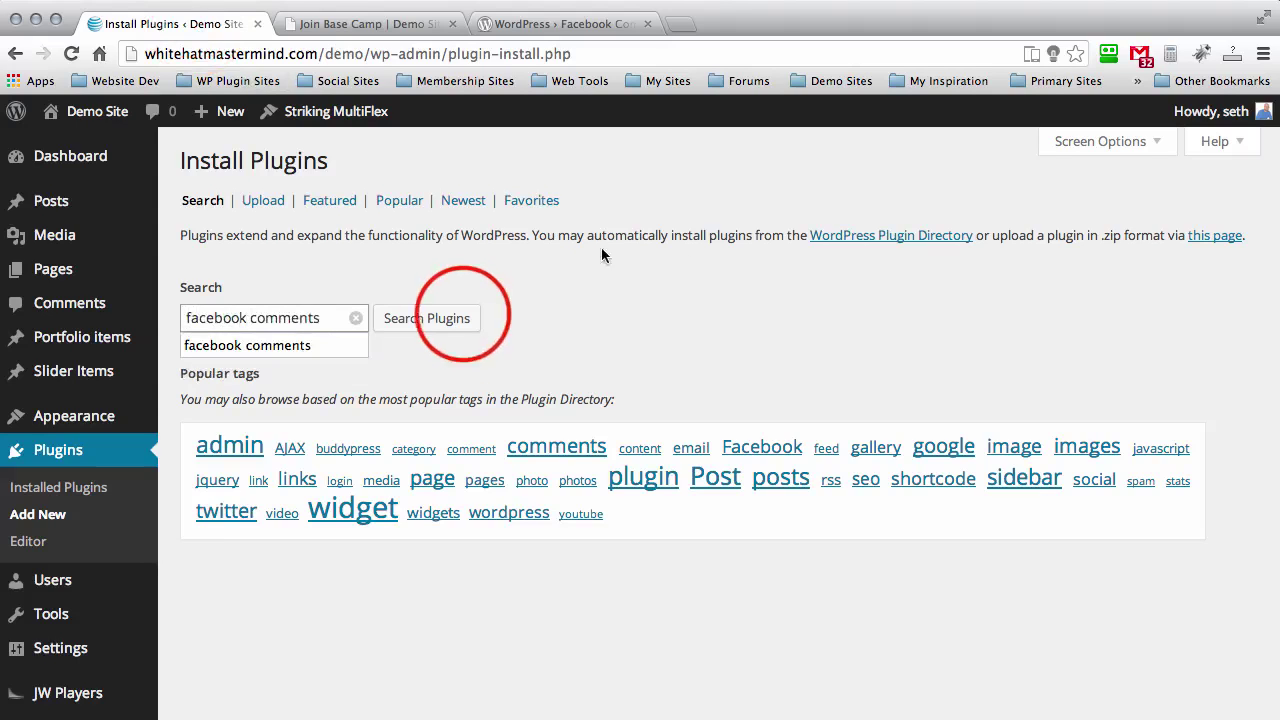
left_click(445, 318)
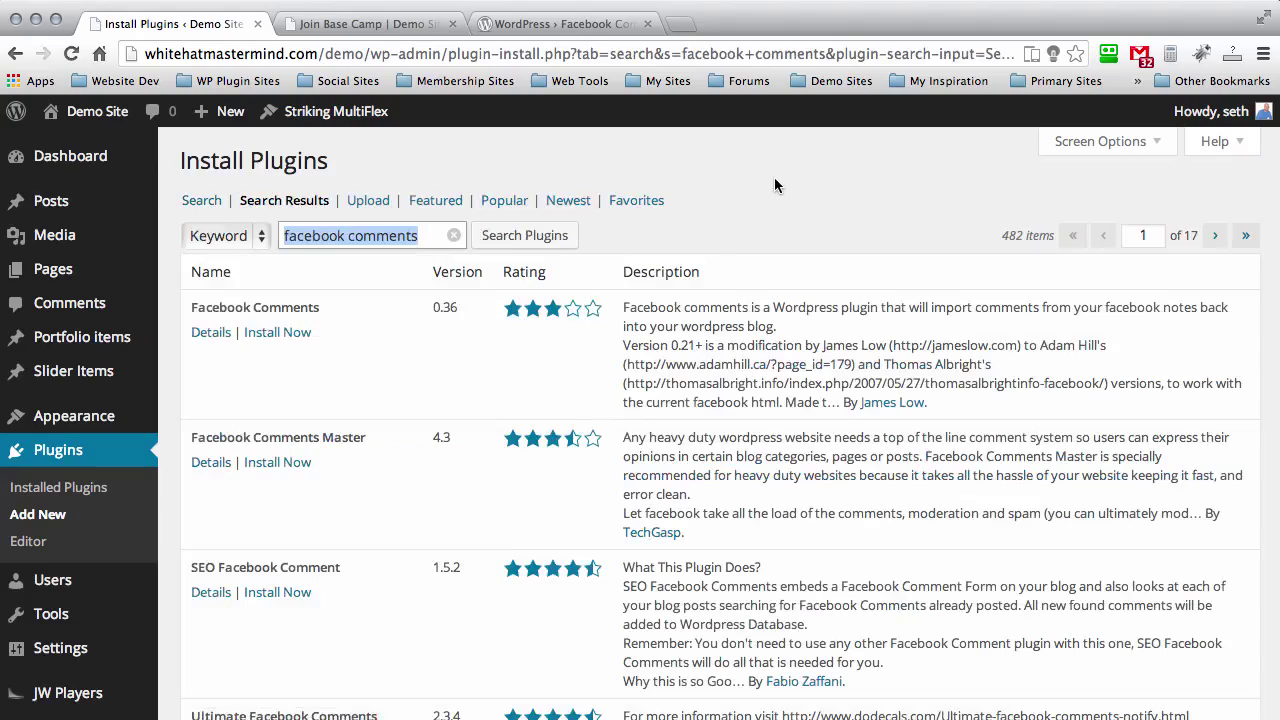
Find Facebook Comments version 2.1.1 in the plugin results, install it and activate it
scroll(695, 183, "down", 5)
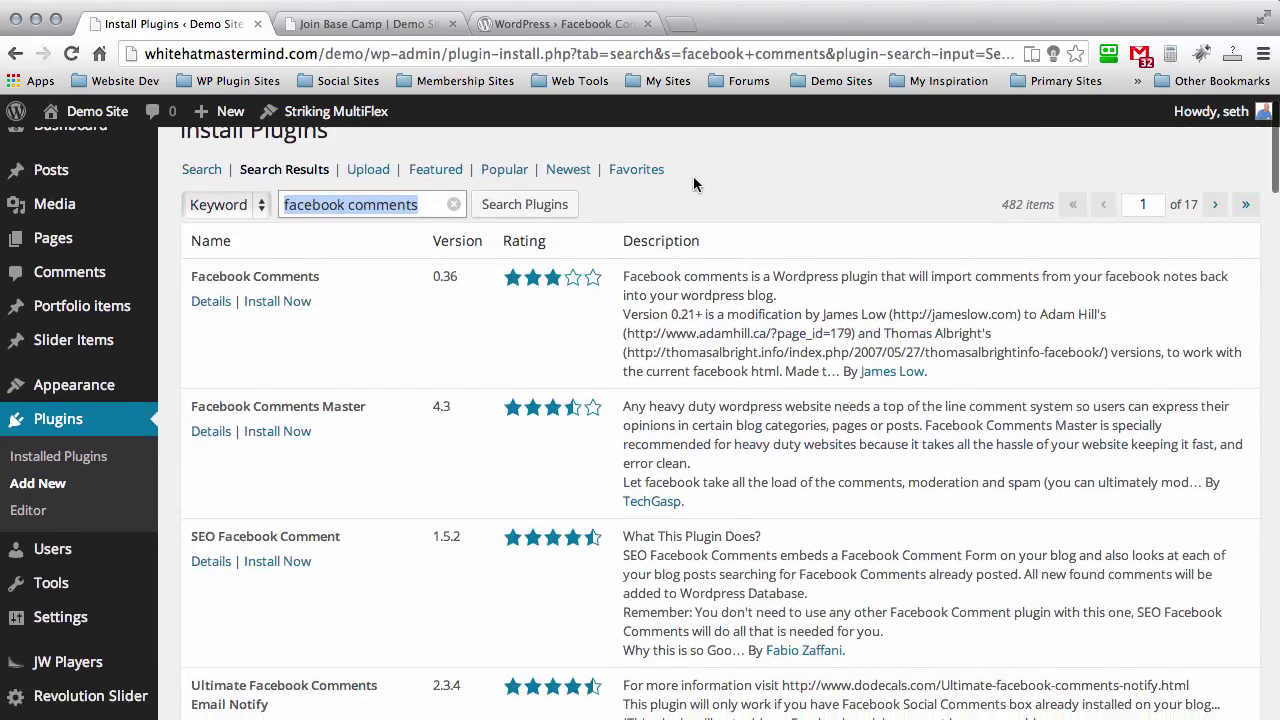
scroll(695, 178, "down", 4)
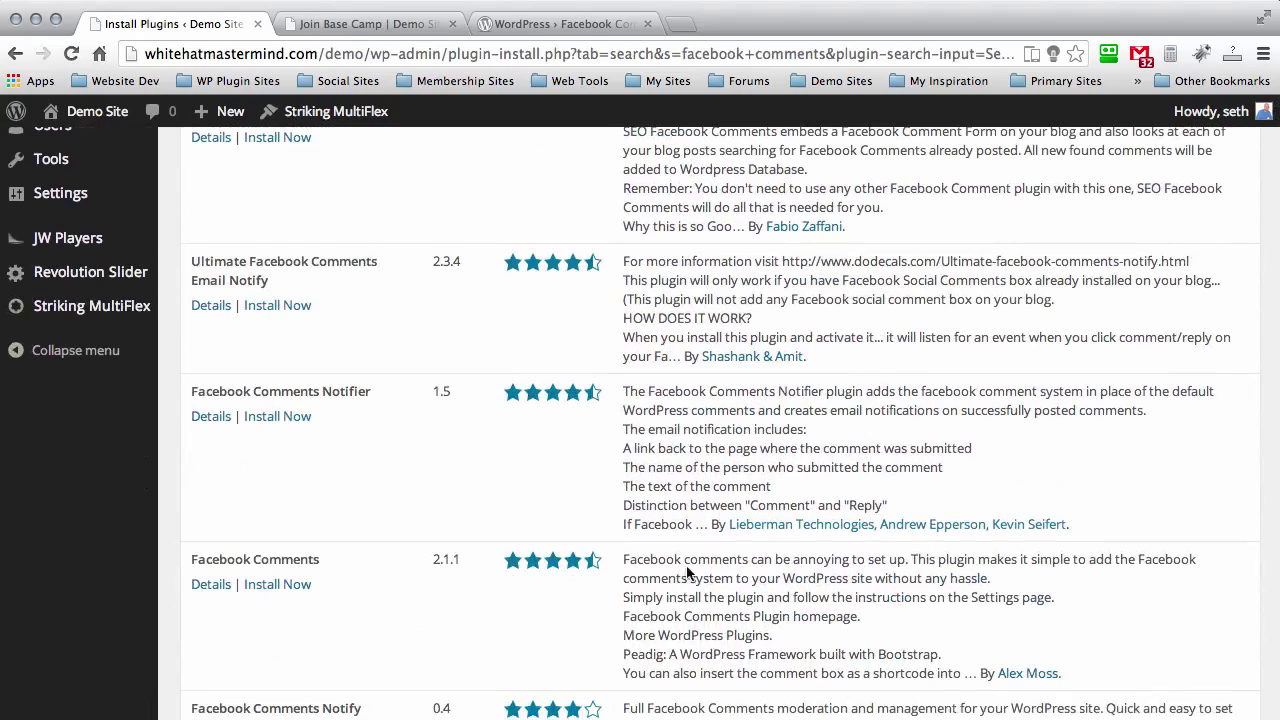
left_click(1084, 672)
left_click_drag(1084, 677, 998, 673)
left_click(525, 613)
left_click(285, 585)
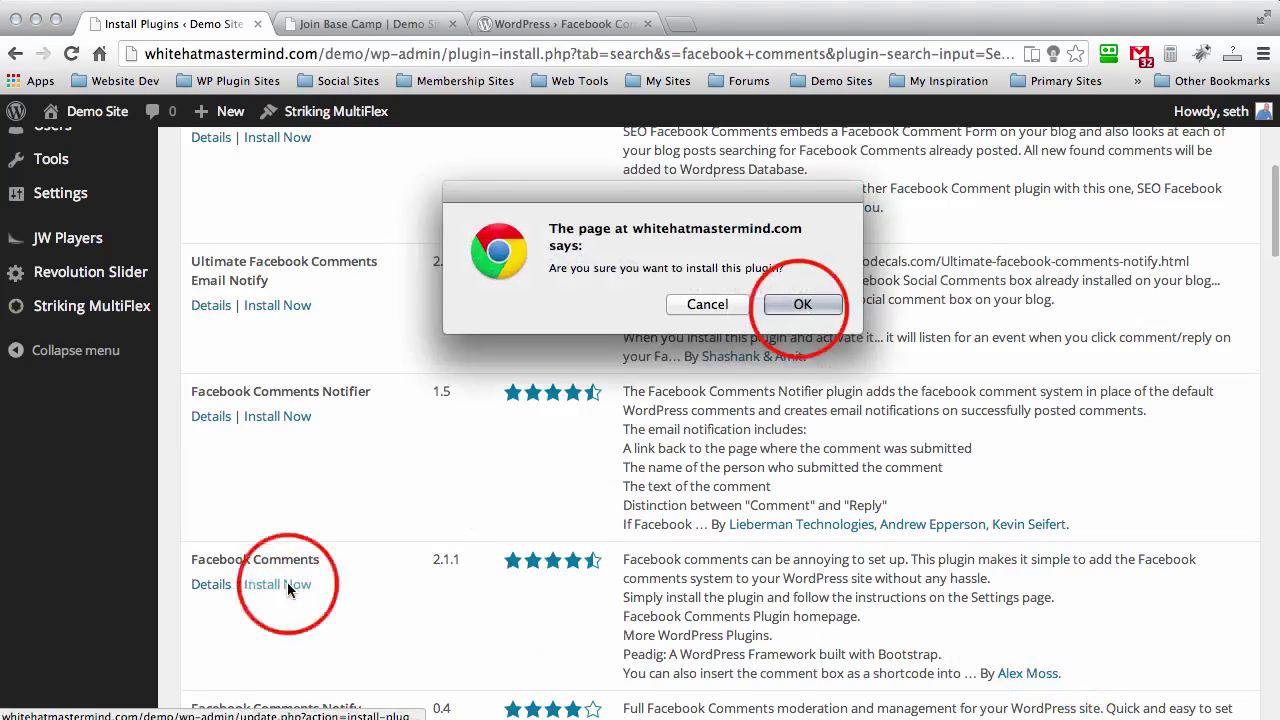
left_click(802, 304)
left_click(224, 329)
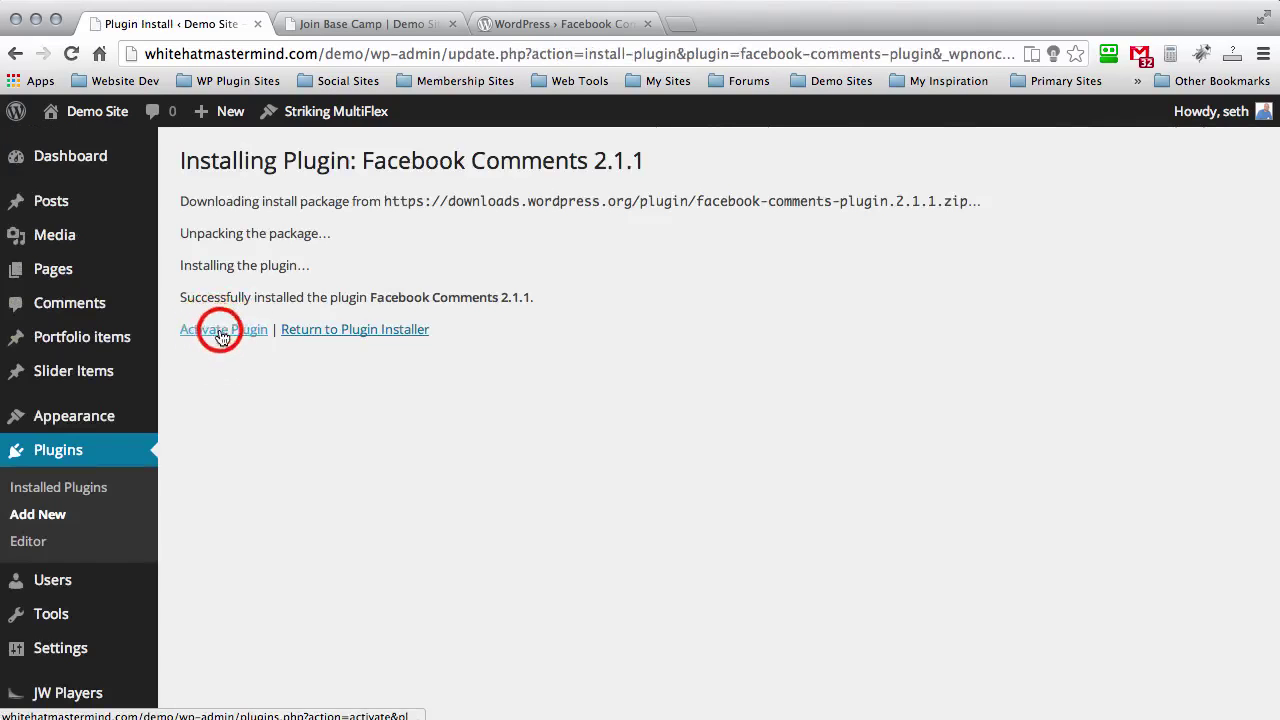
Open the settings page of the activated Facebook Comments plugin
scroll(167, 225, "down", 2)
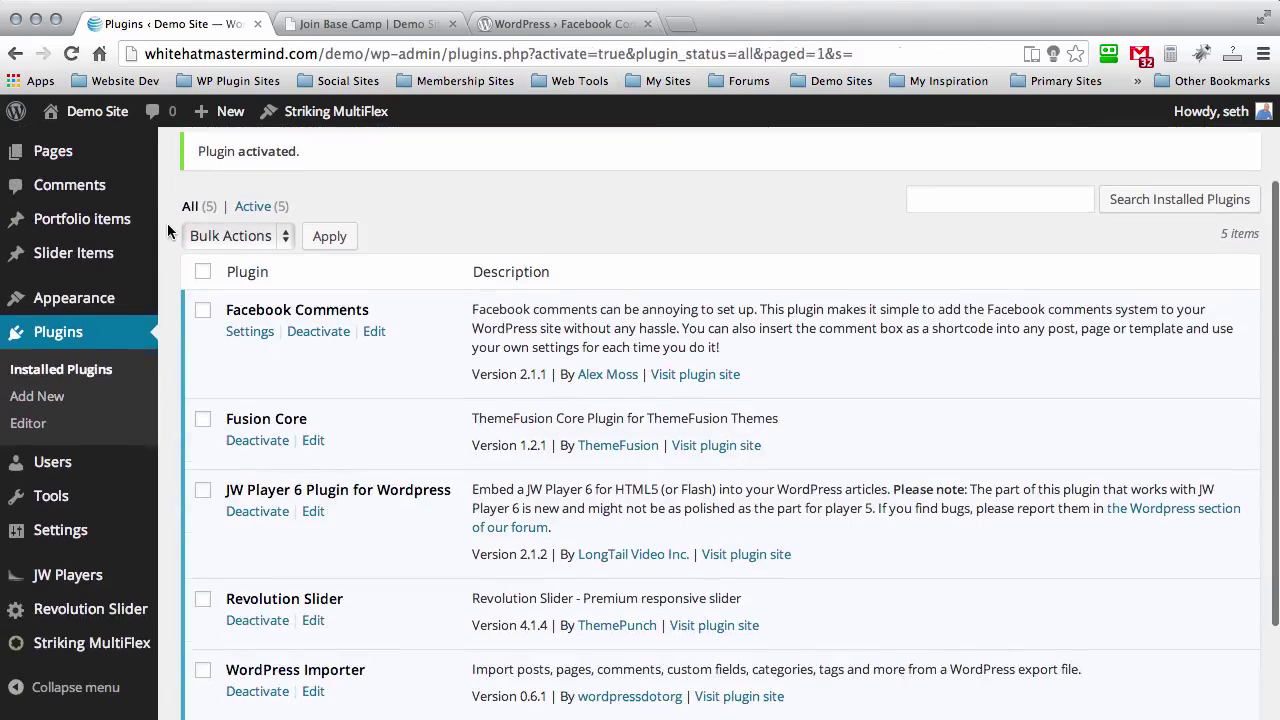
scroll(167, 229, "down", 2)
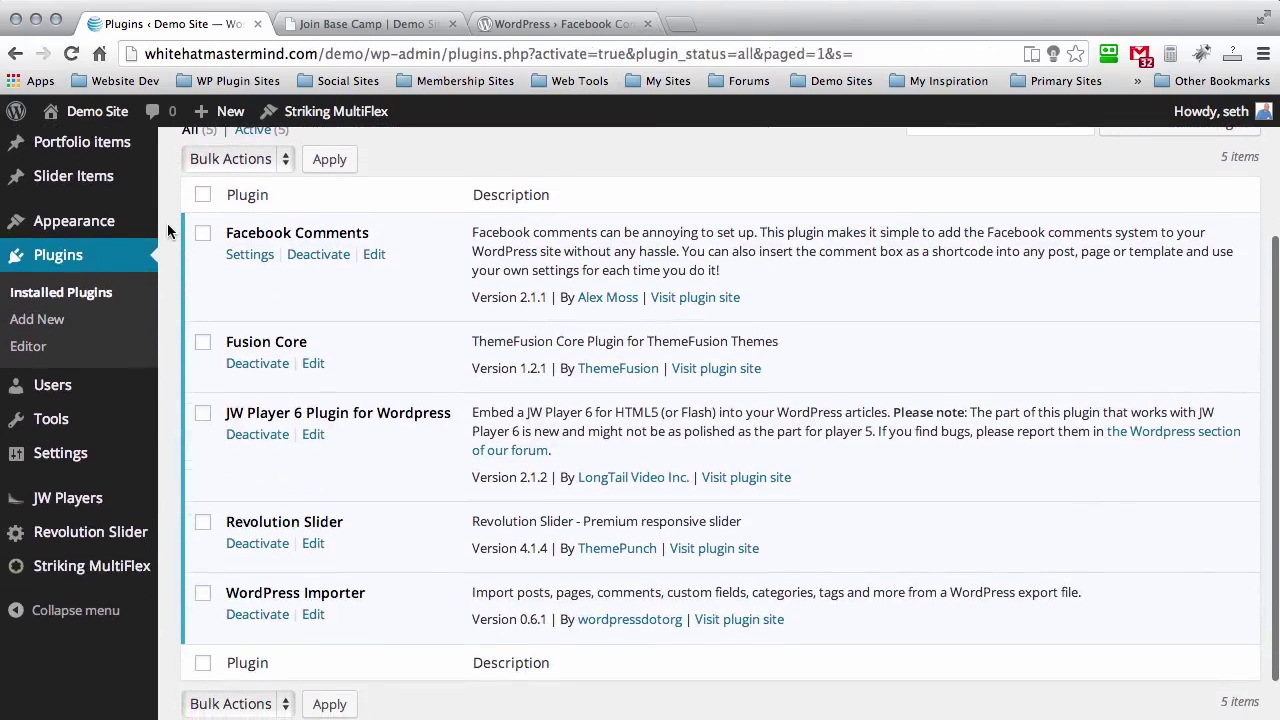
mouse_move(55, 453)
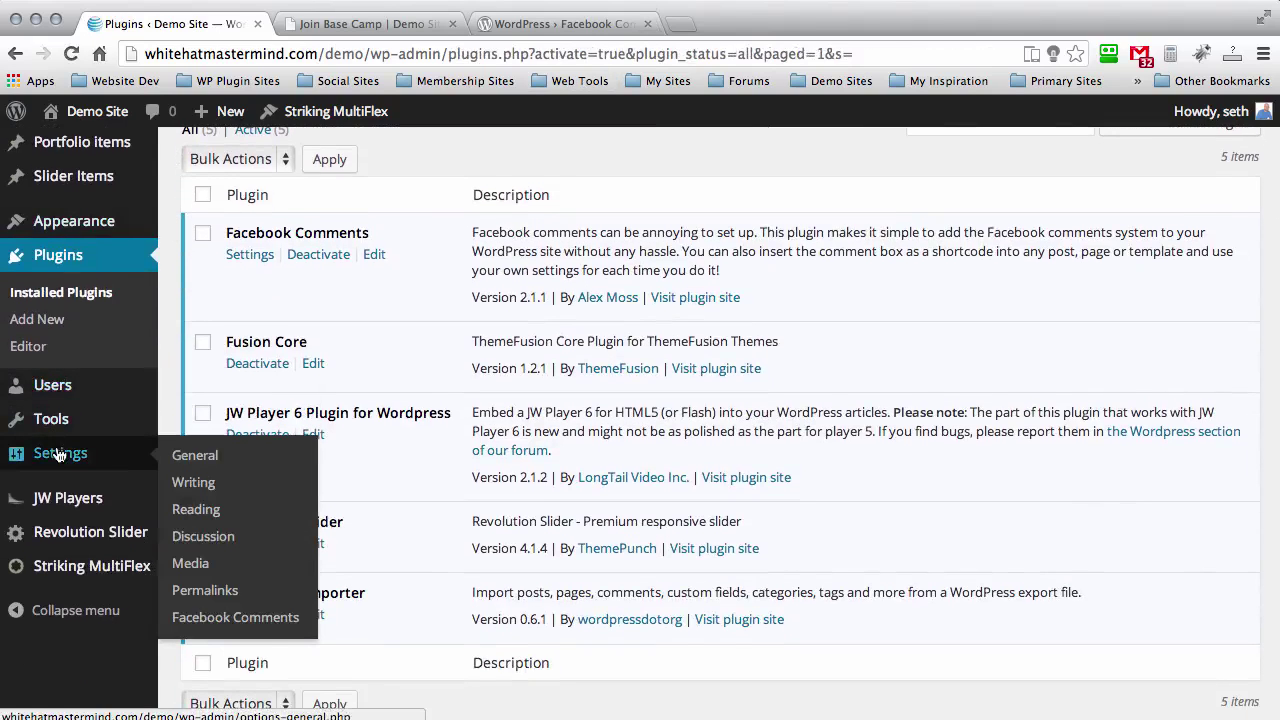
left_click(230, 617)
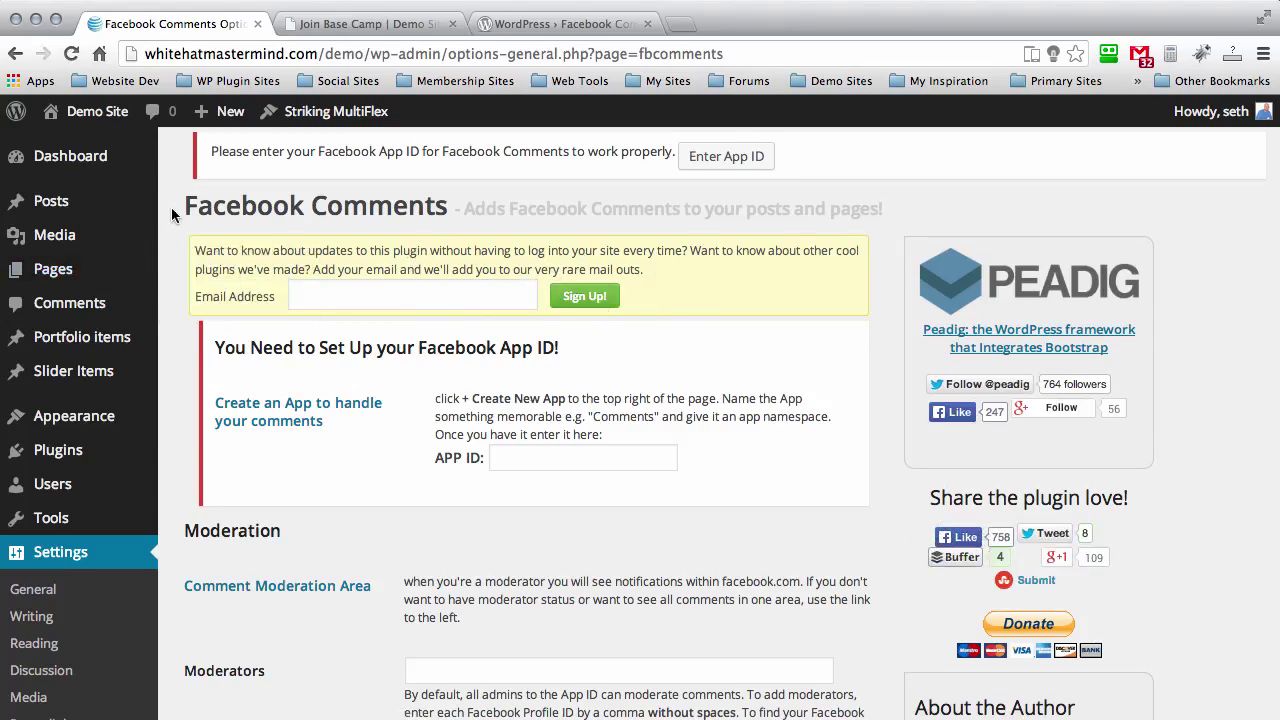
Open Facebook's developer apps page from the plugin's link for creating an app to handle comments
scroll(171, 207, "down", 1)
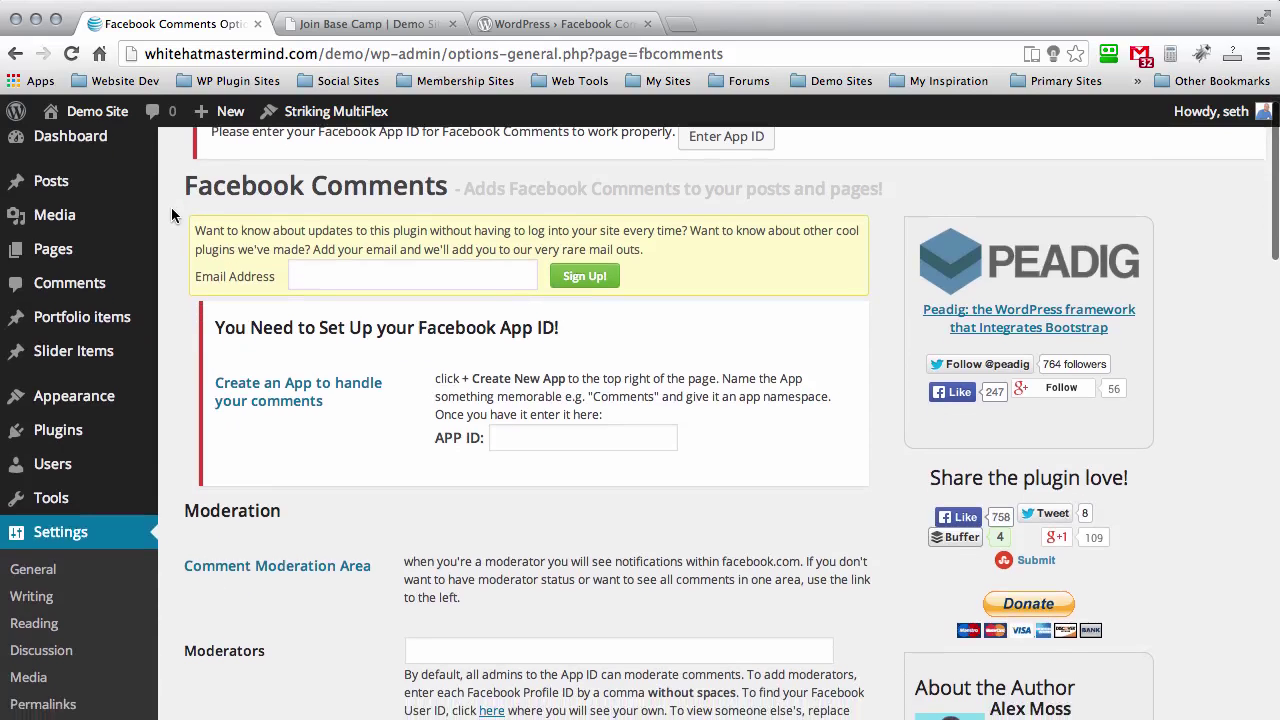
scroll(171, 207, "down", 2)
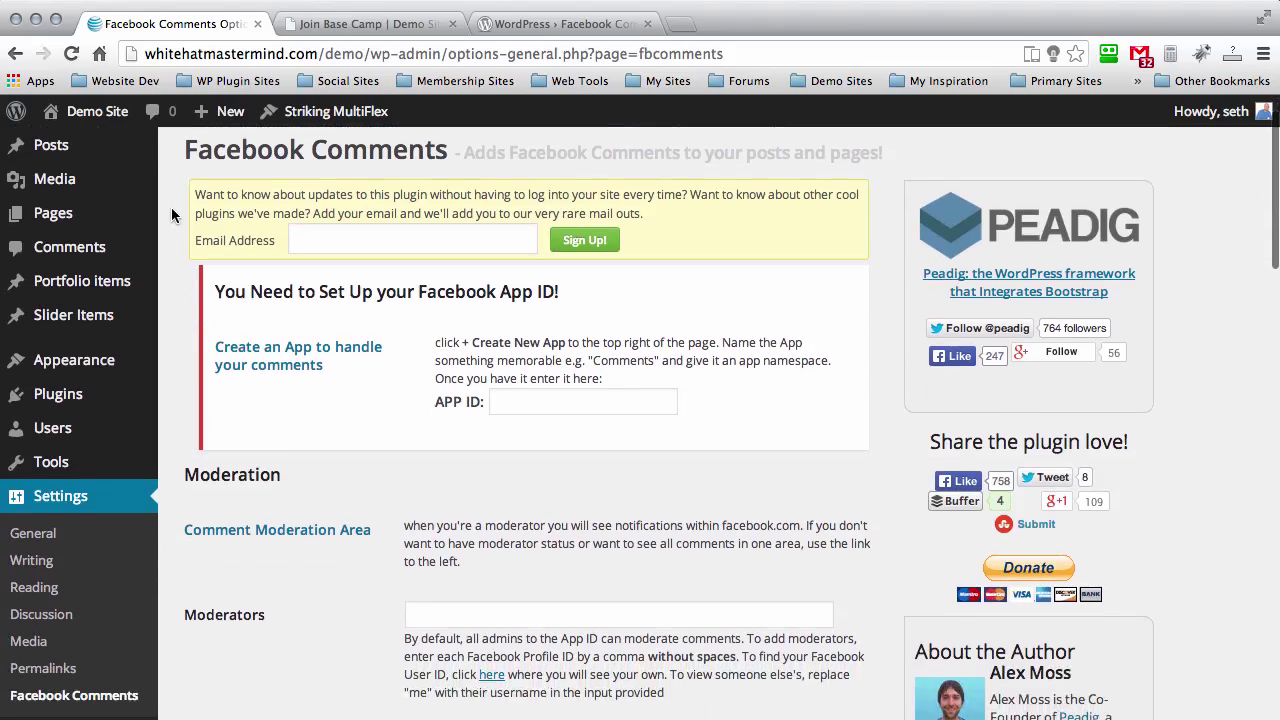
left_click(287, 357)
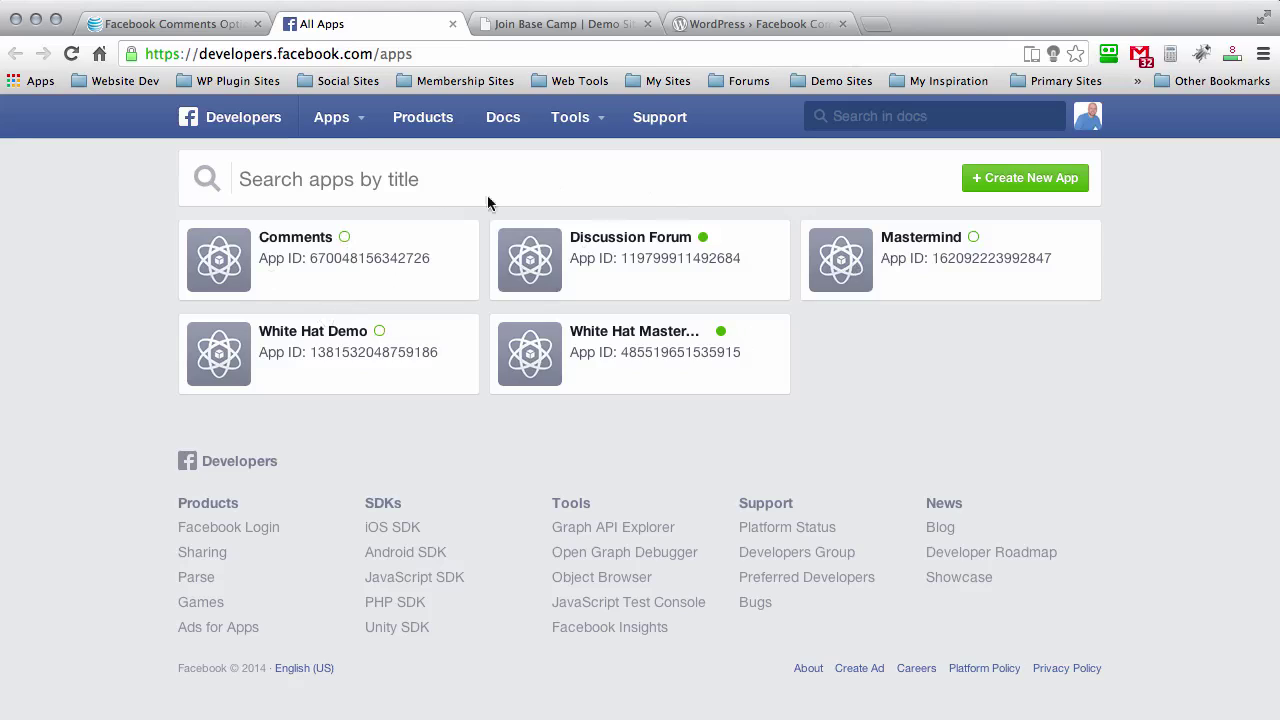
left_click(345, 120)
left_click(380, 160)
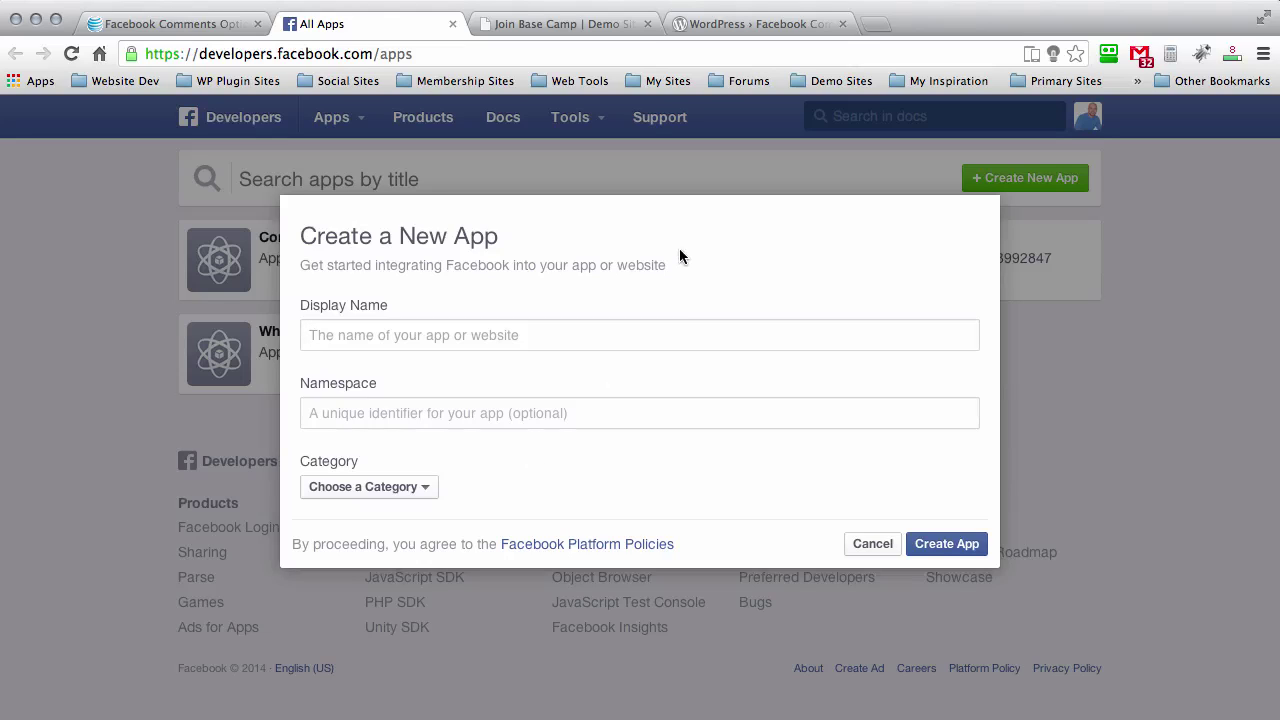
left_click(437, 487)
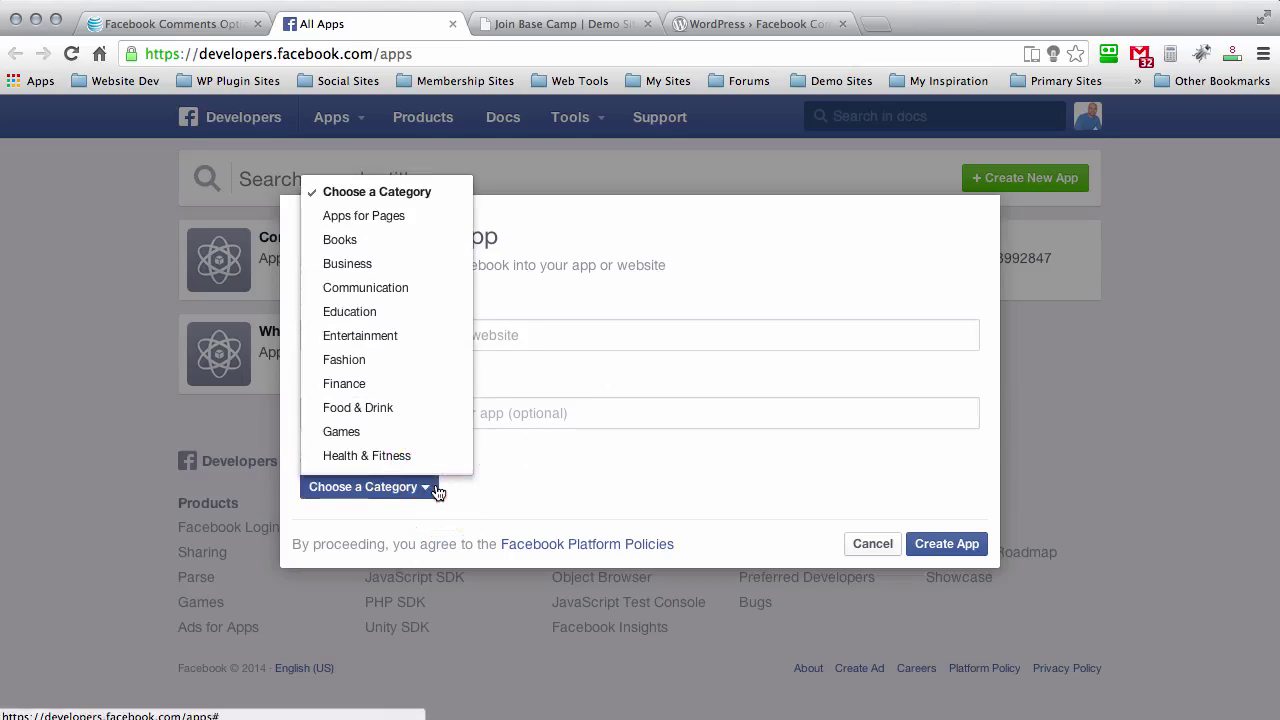
left_click(571, 434)
left_click(870, 543)
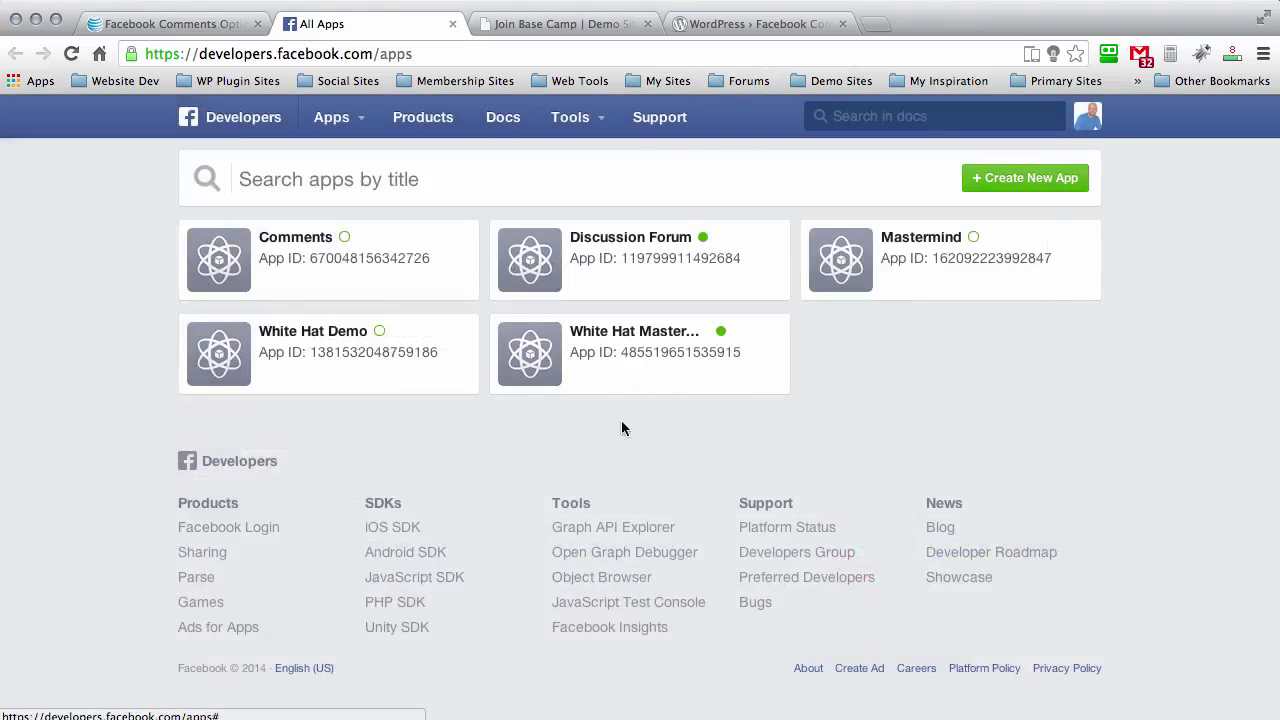
Open the existing White Hat Mastermind app's dashboard and copy its App ID
left_click(548, 352)
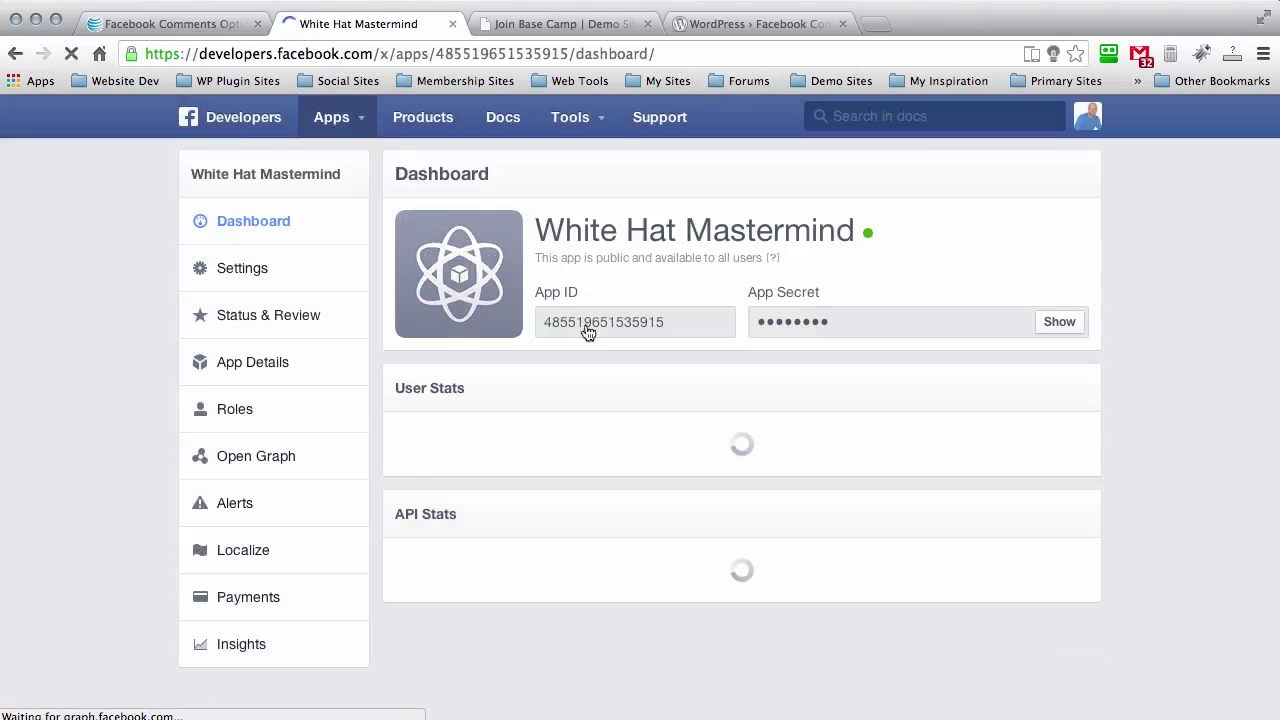
left_click(593, 320)
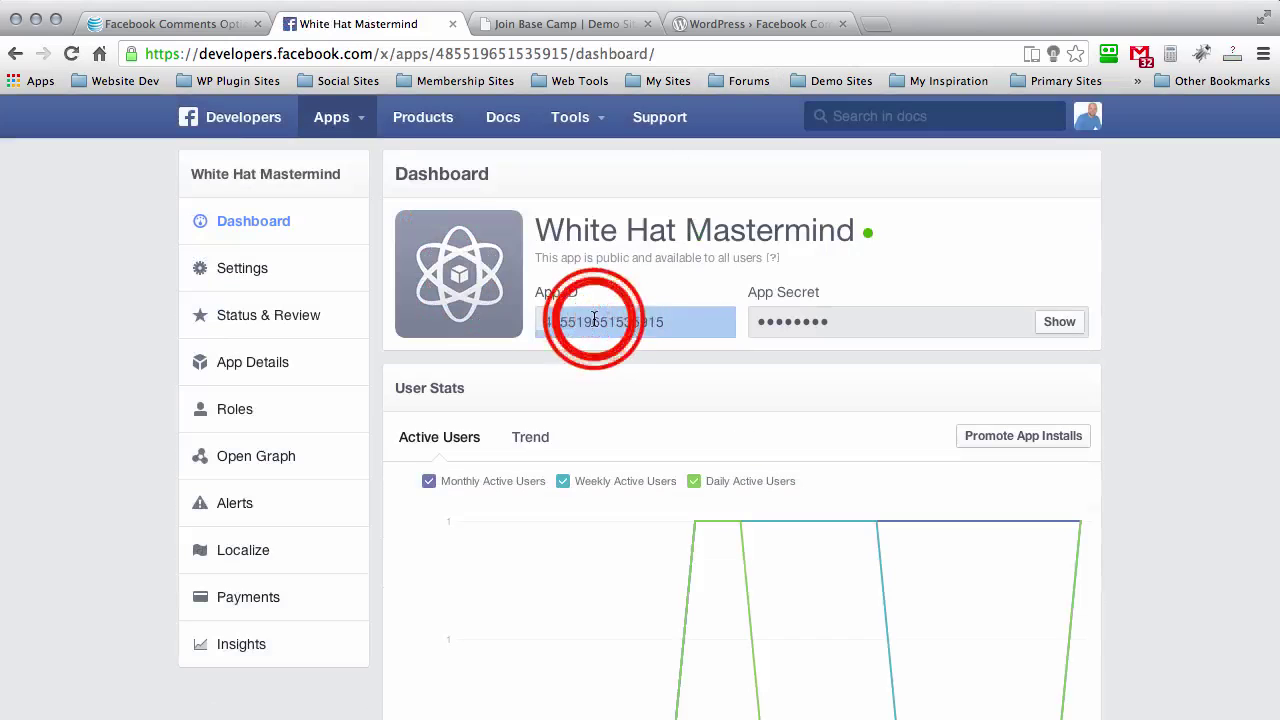
left_click(593, 320)
key("super+c")
Back in the WordPress Facebook Comments settings, paste the copied App ID into the APP ID field and save the changes
key("super+1")
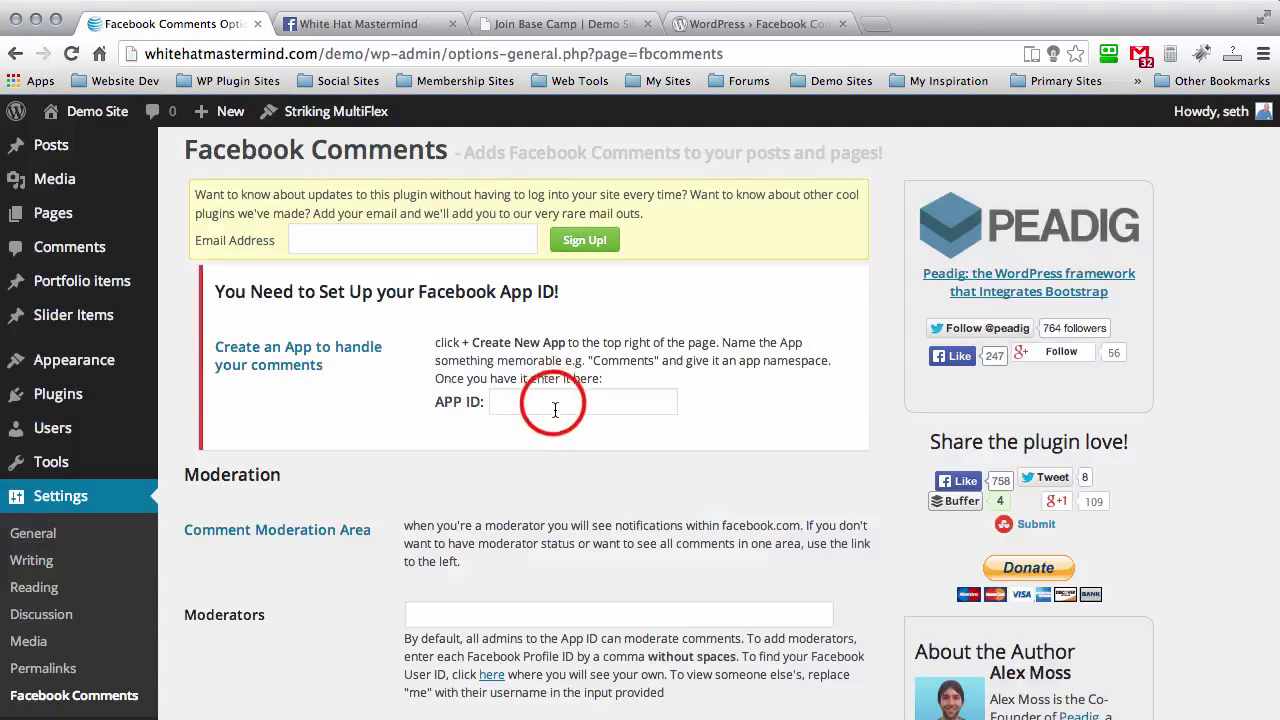
left_click(553, 402)
key("super+v")
left_click(181, 369)
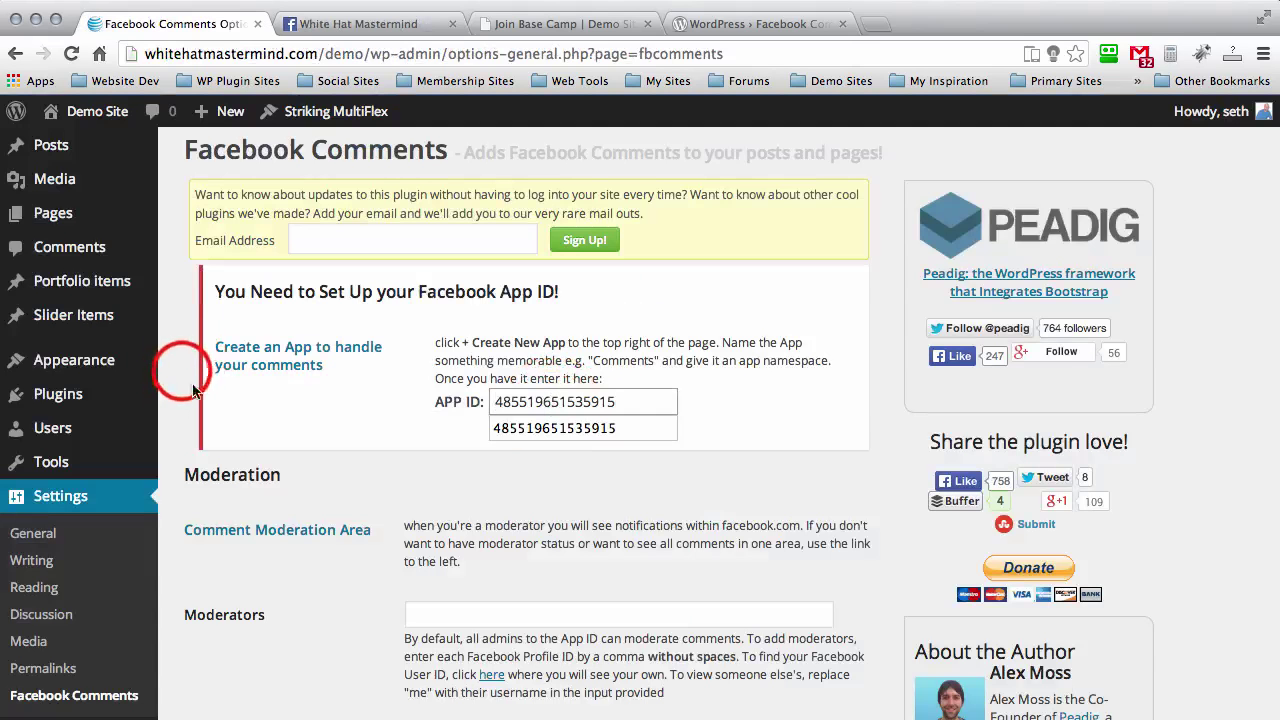
scroll(181, 369, "down", 3)
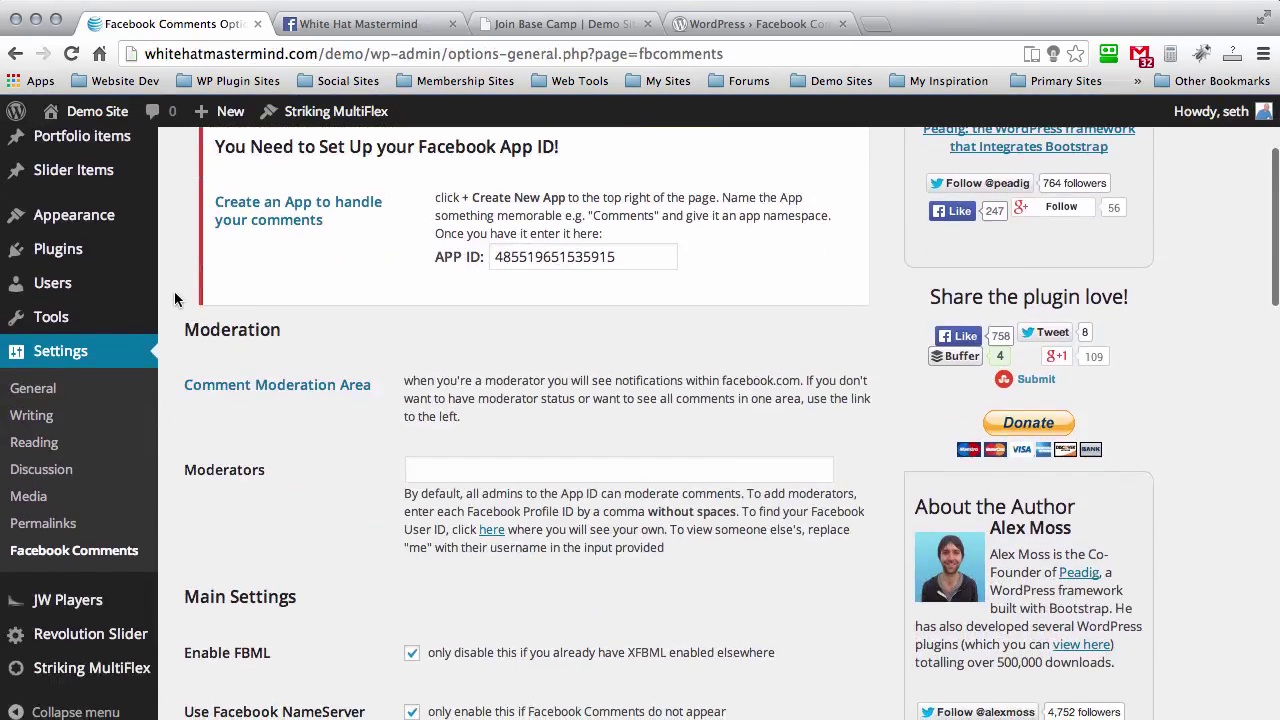
scroll(175, 380, "down", 15)
scroll(163, 466, "up", 7)
left_click(230, 487)
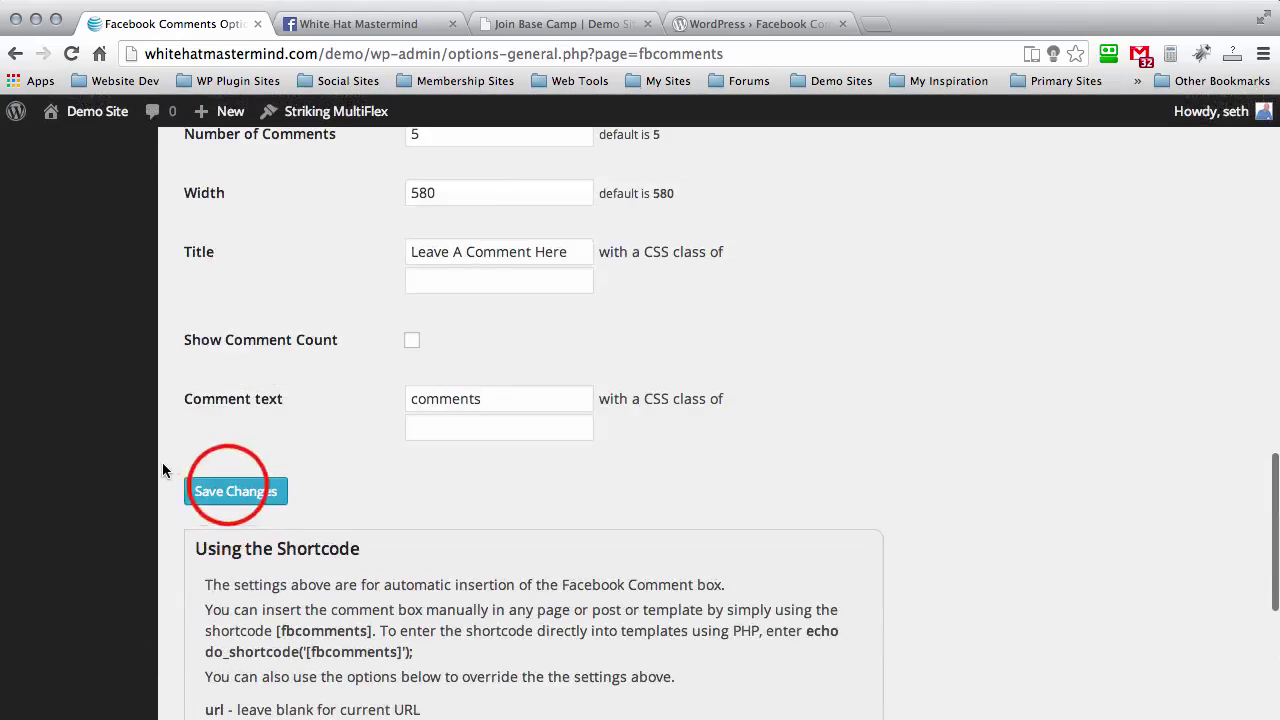
Check the saved Facebook App ID and the options under the plugin's Main Settings
scroll(168, 271, "down", 6)
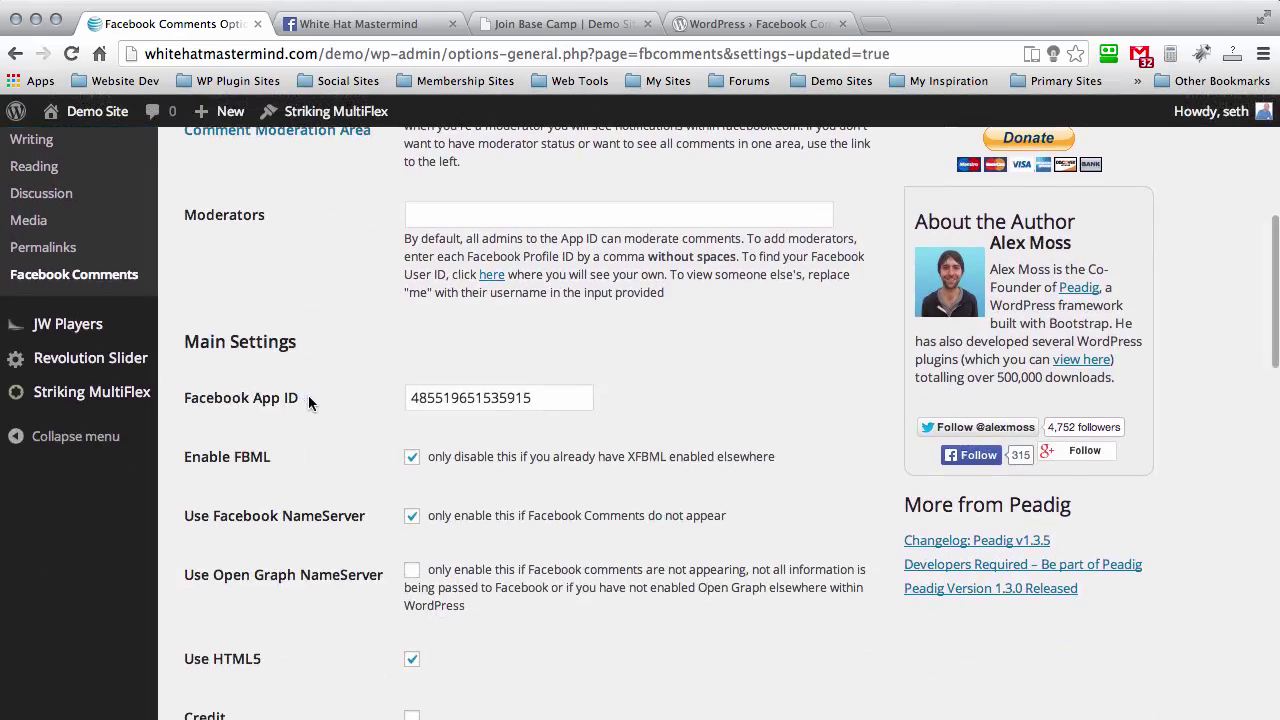
left_click(475, 398)
double_click(475, 398)
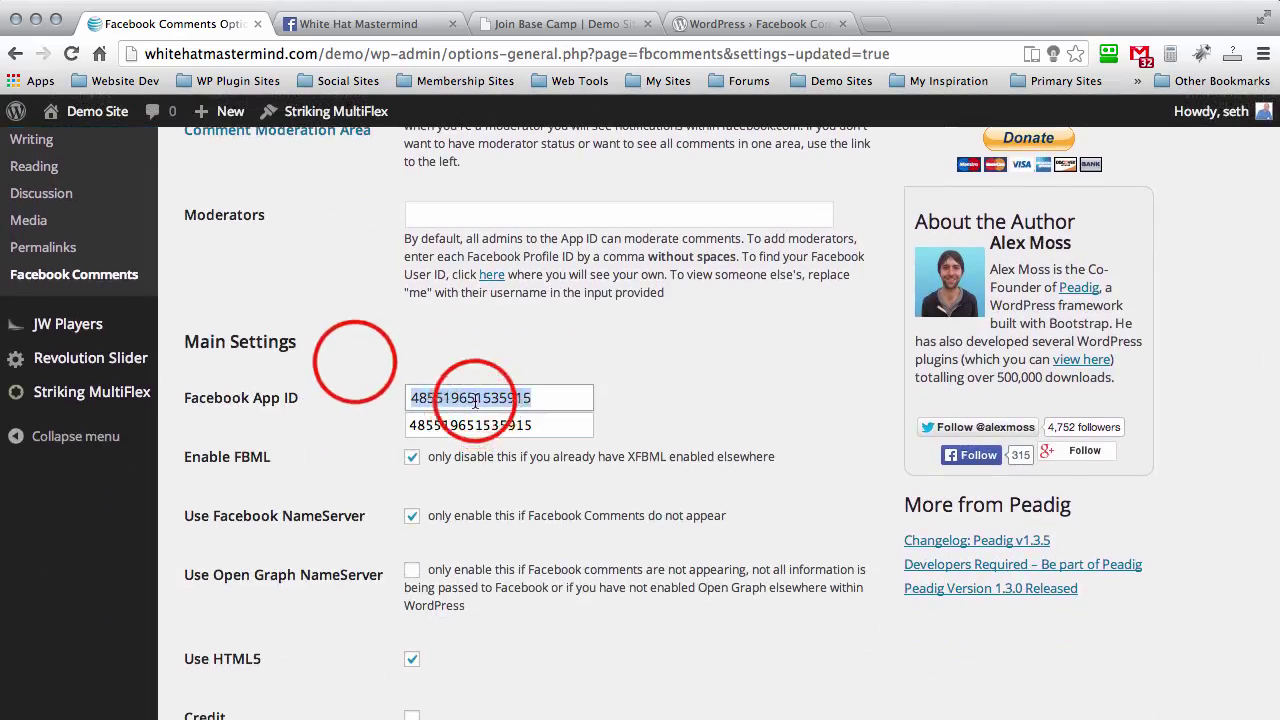
left_click(354, 368)
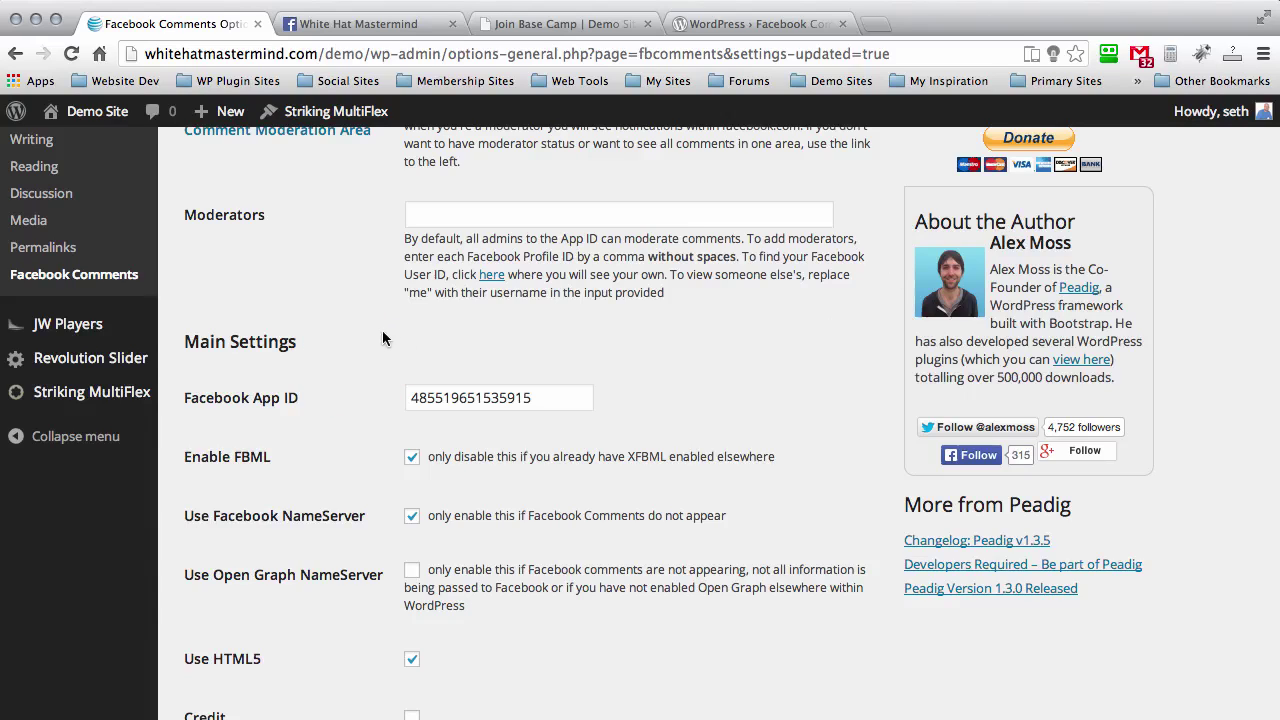
scroll(388, 327, "down", 1)
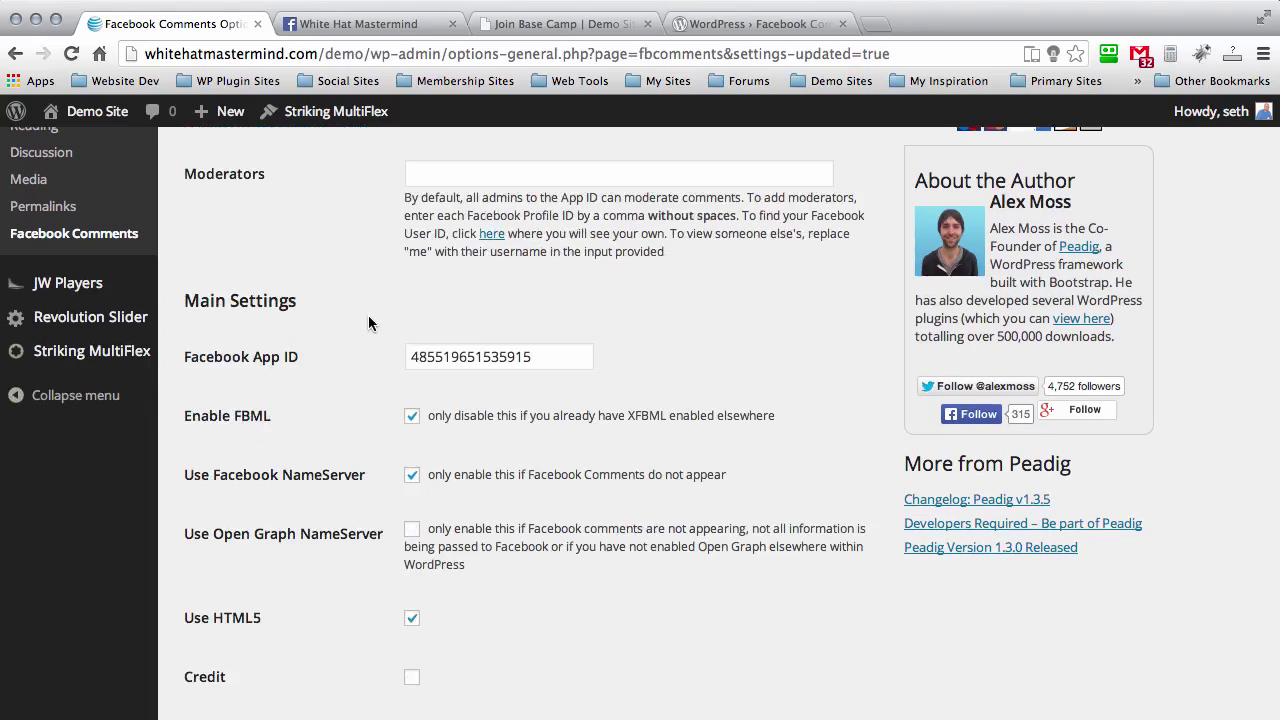
Review the Facebook Comments plugin's Main Settings and Display Settings, including the available Colour Scheme options
scroll(368, 315, "down", 1)
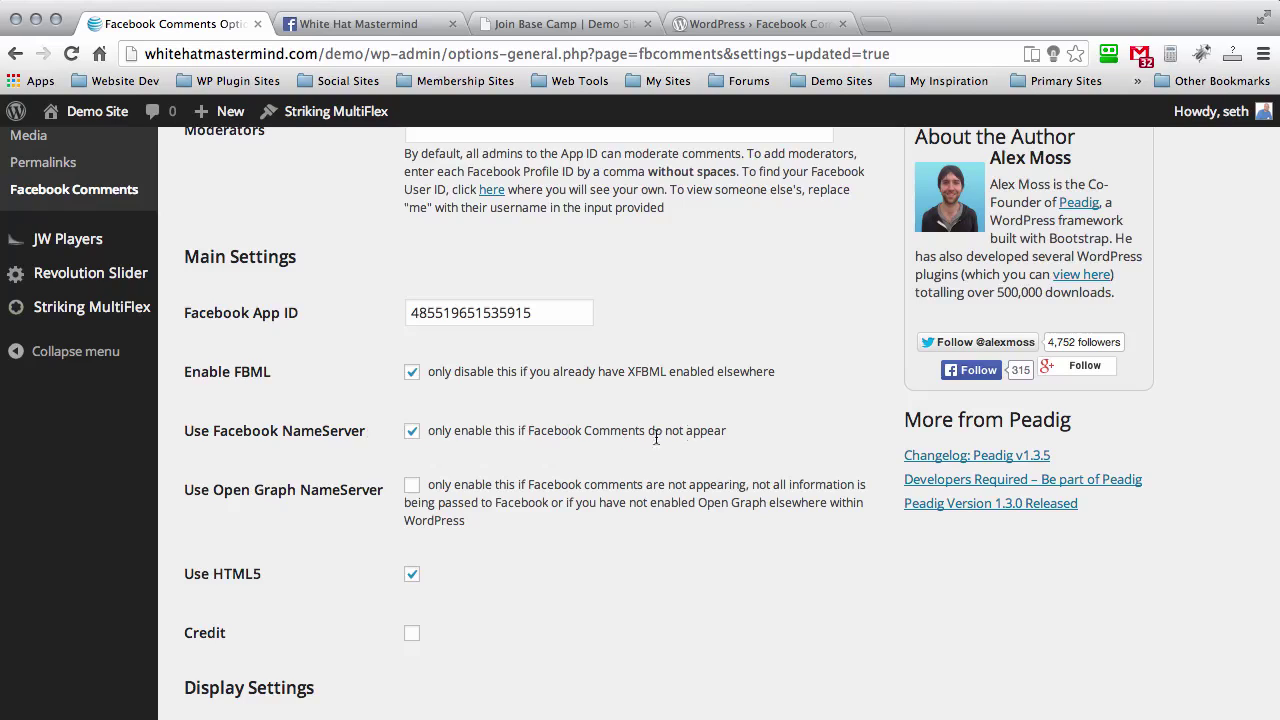
scroll(360, 314, "down", 5)
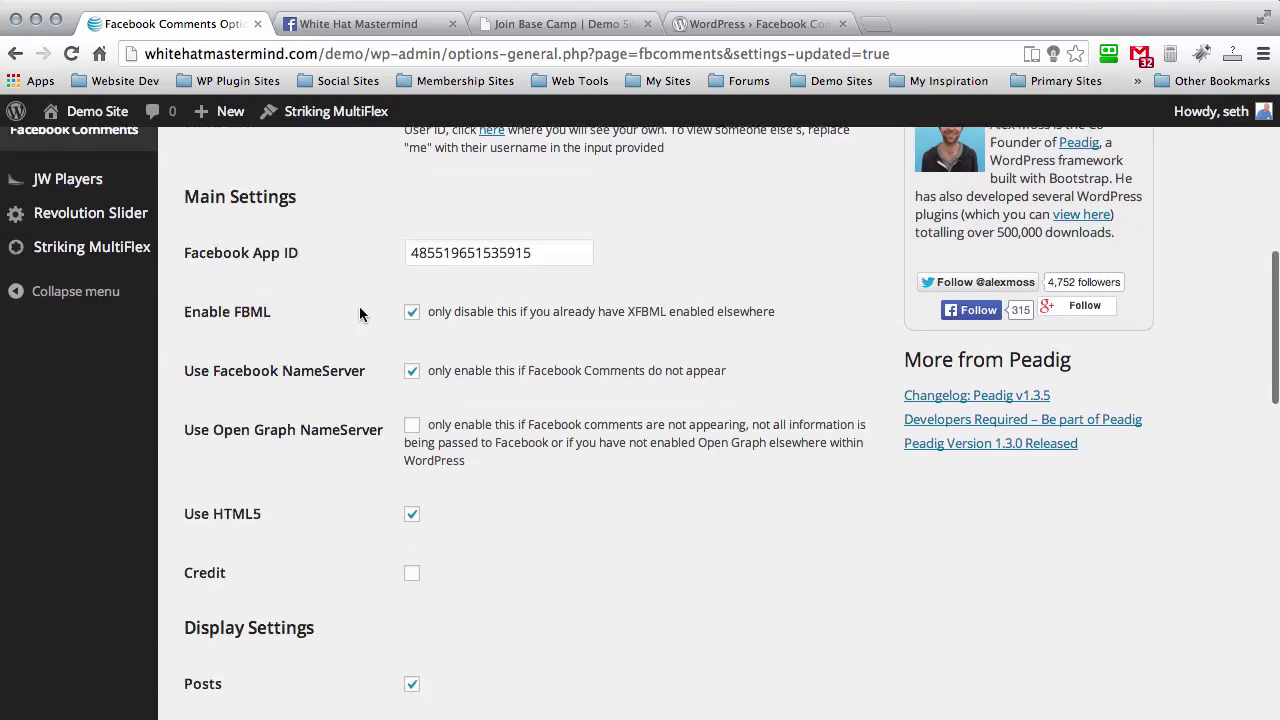
scroll(360, 314, "down", 1)
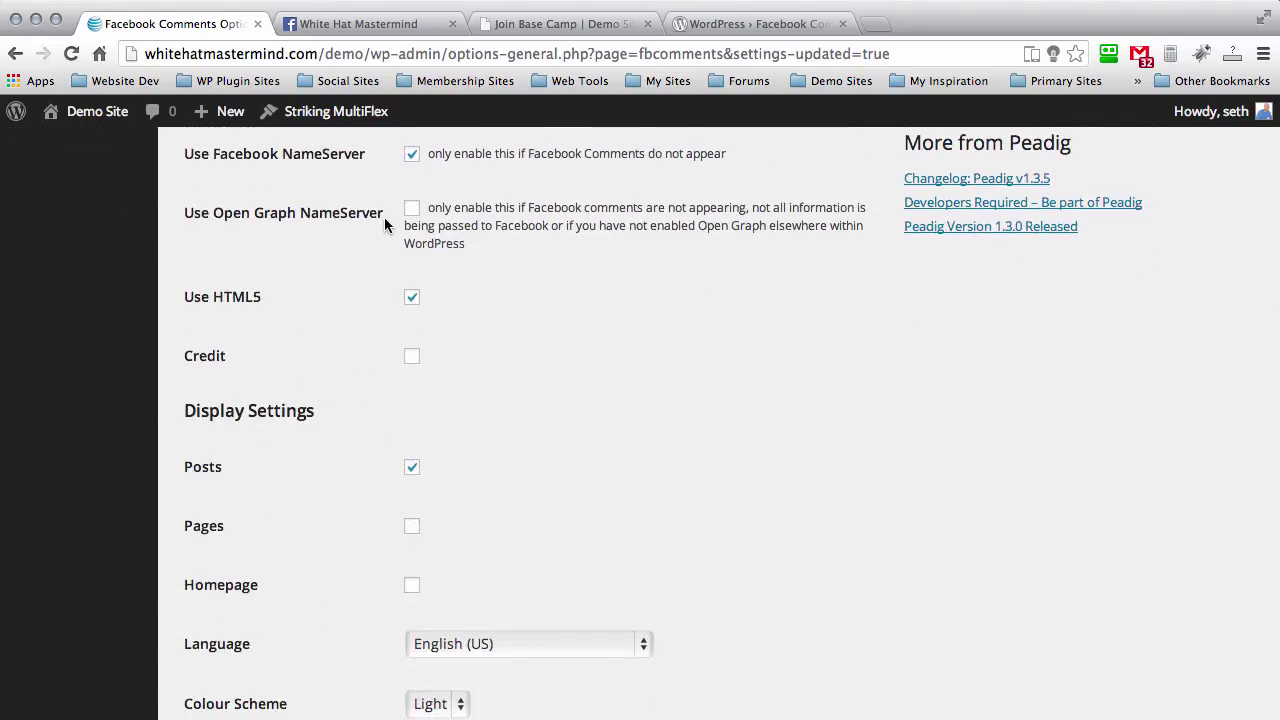
scroll(390, 205, "down", 2)
scroll(390, 209, "down", 1)
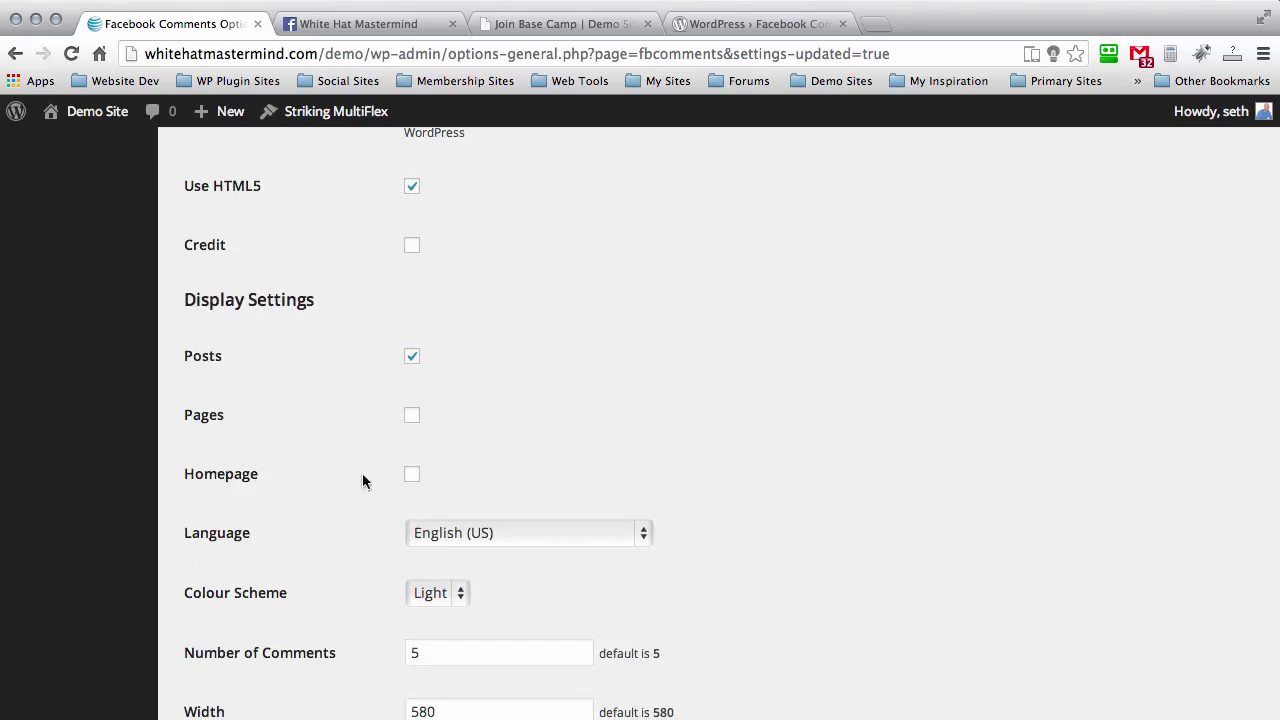
scroll(866, 380, "down", 1)
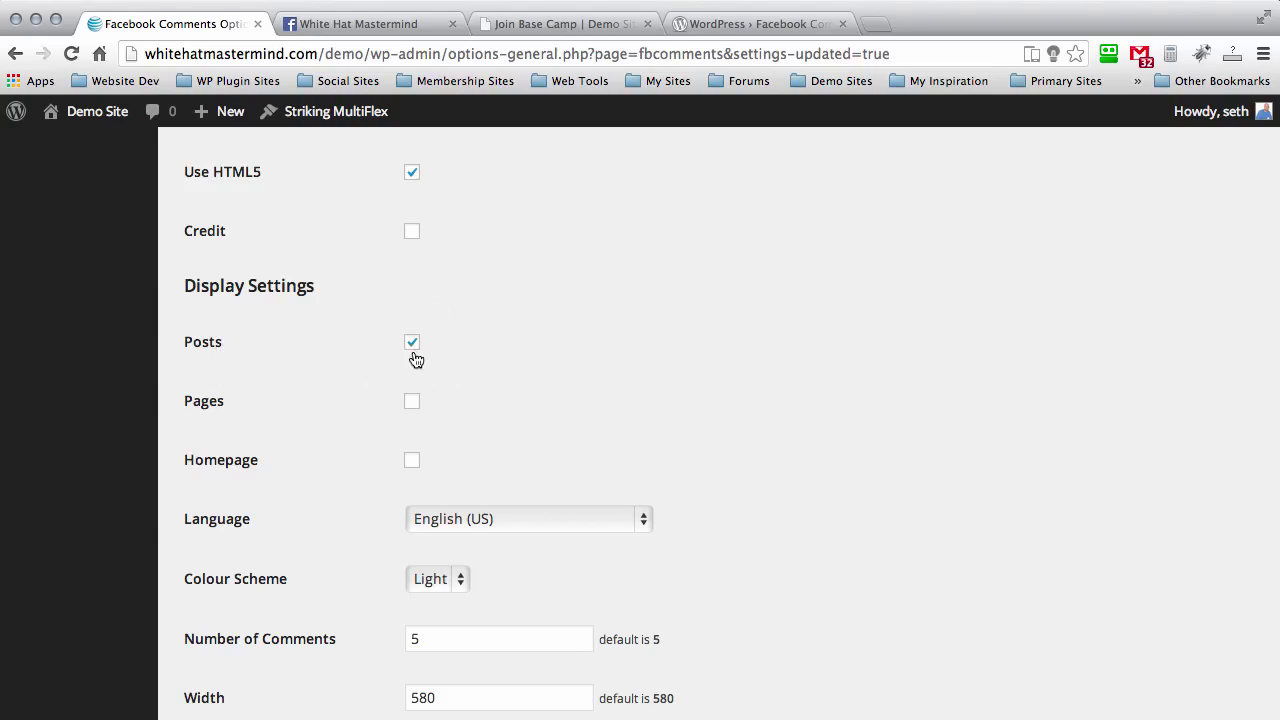
scroll(822, 334, "down", 5)
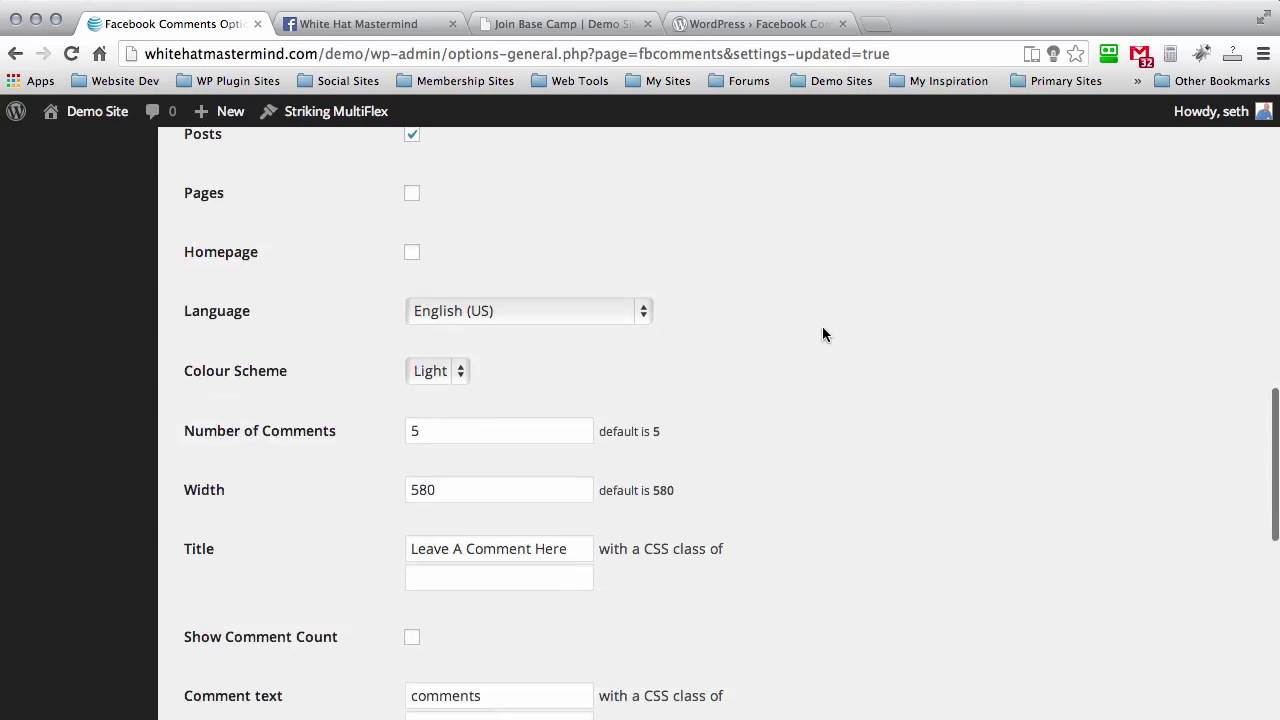
left_click(447, 372)
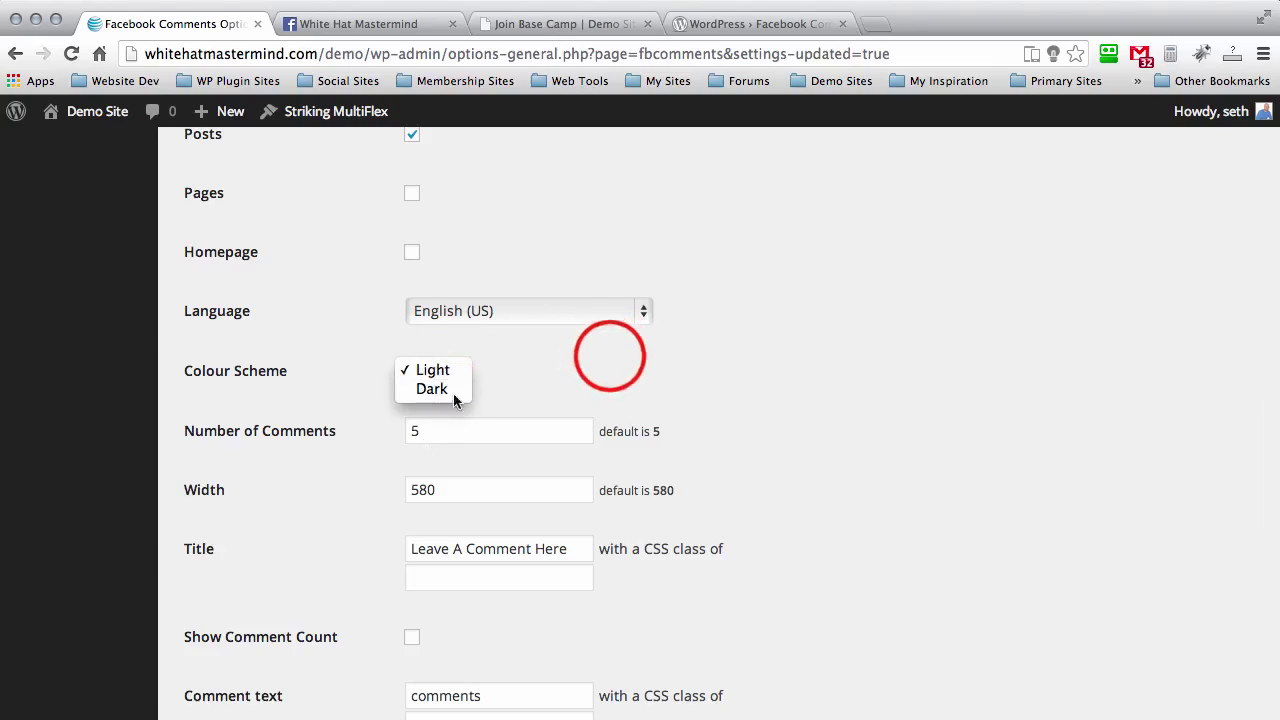
left_click(608, 357)
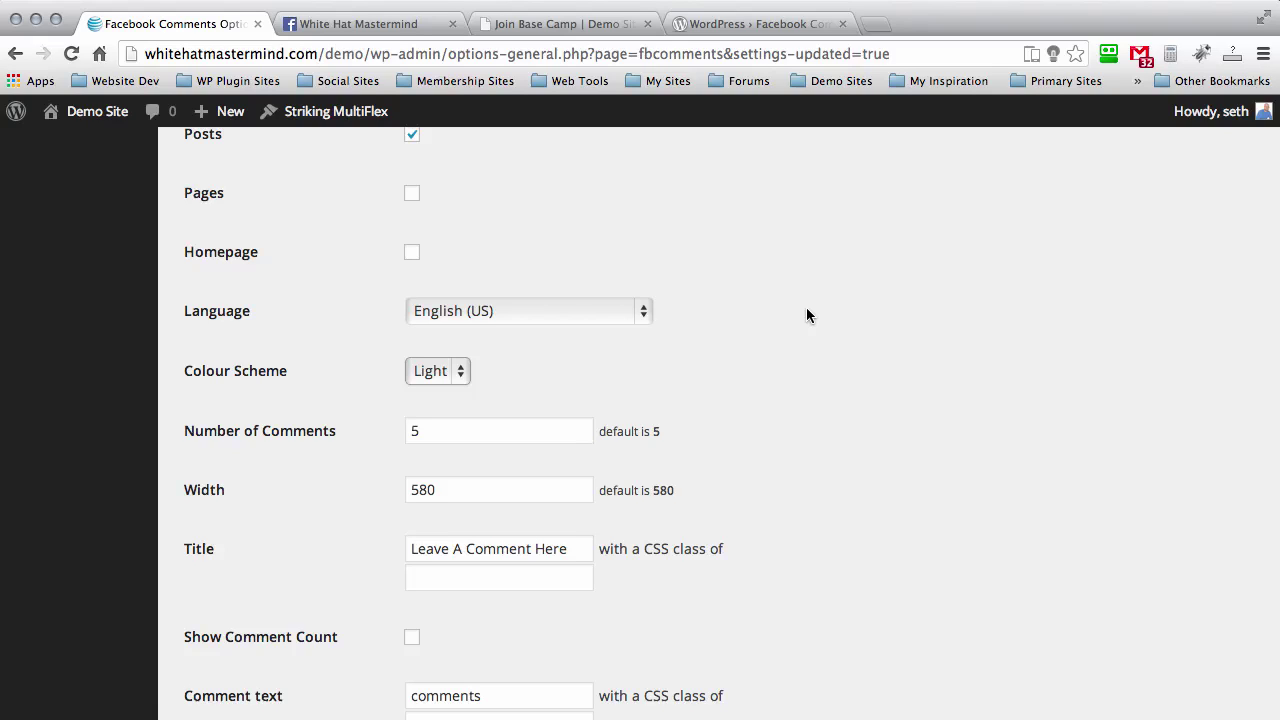
scroll(807, 309, "down", 2)
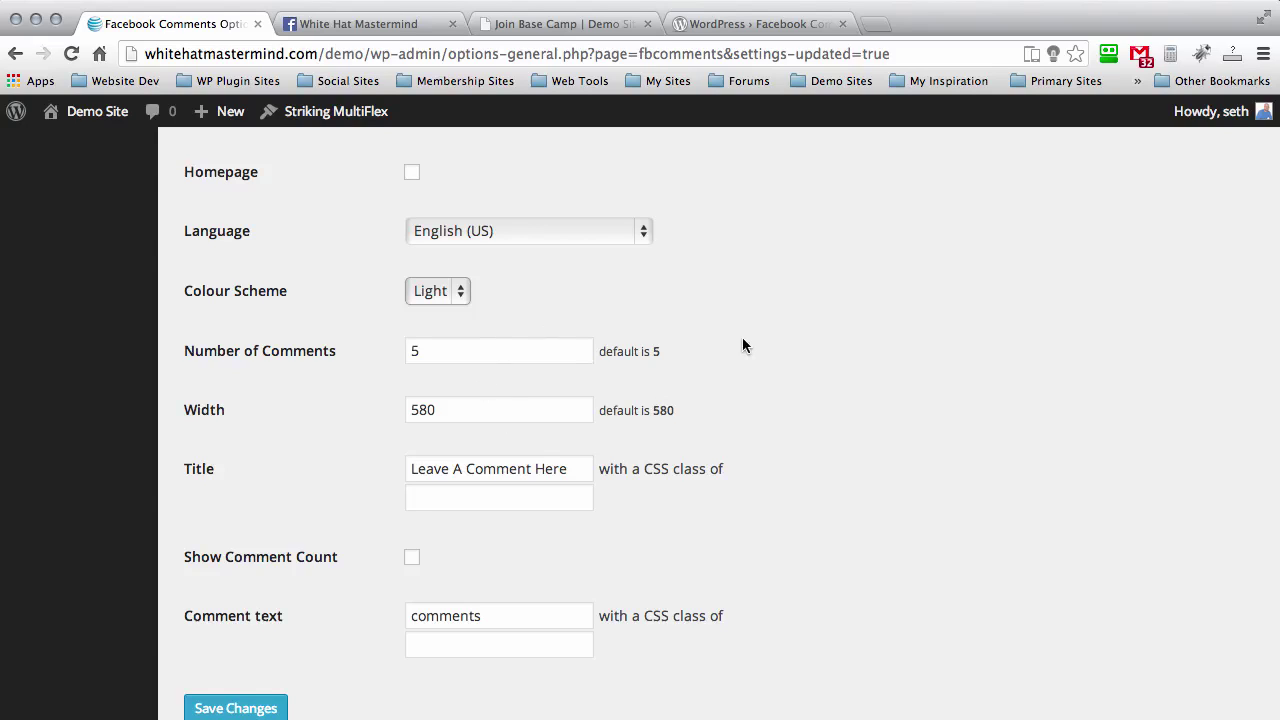
scroll(802, 321, "down", 3)
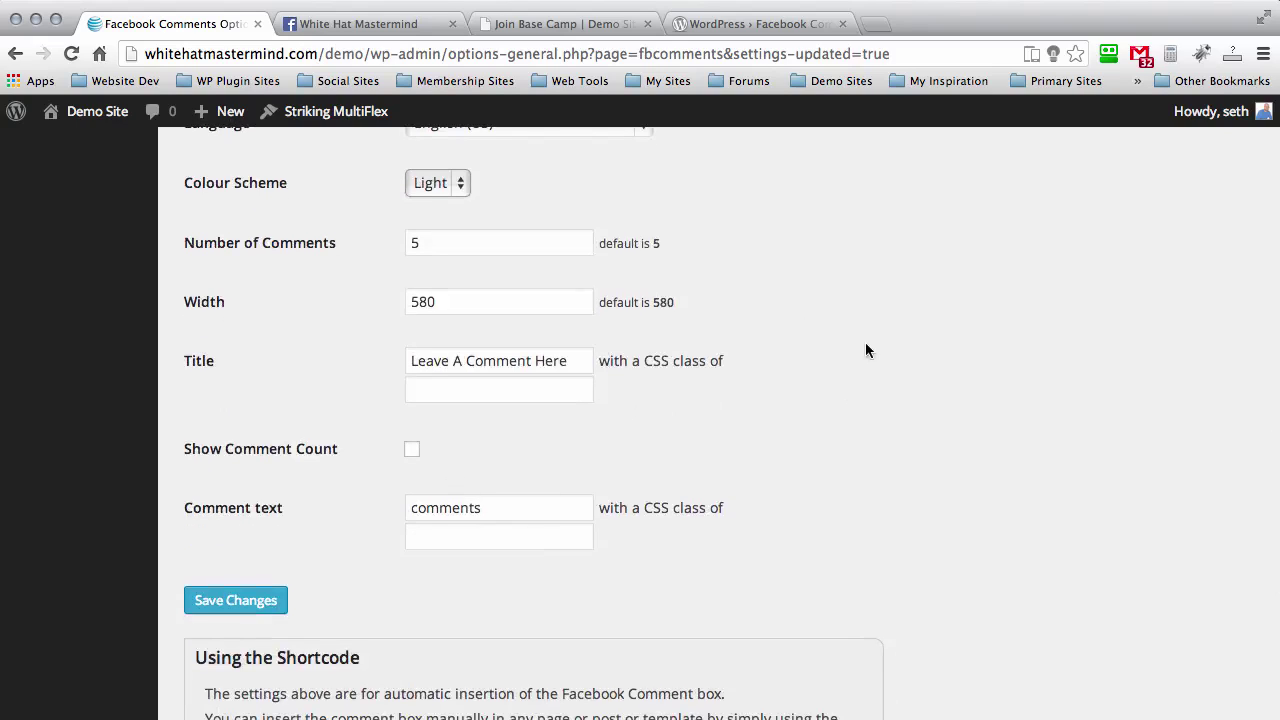
scroll(867, 350, "down", 2)
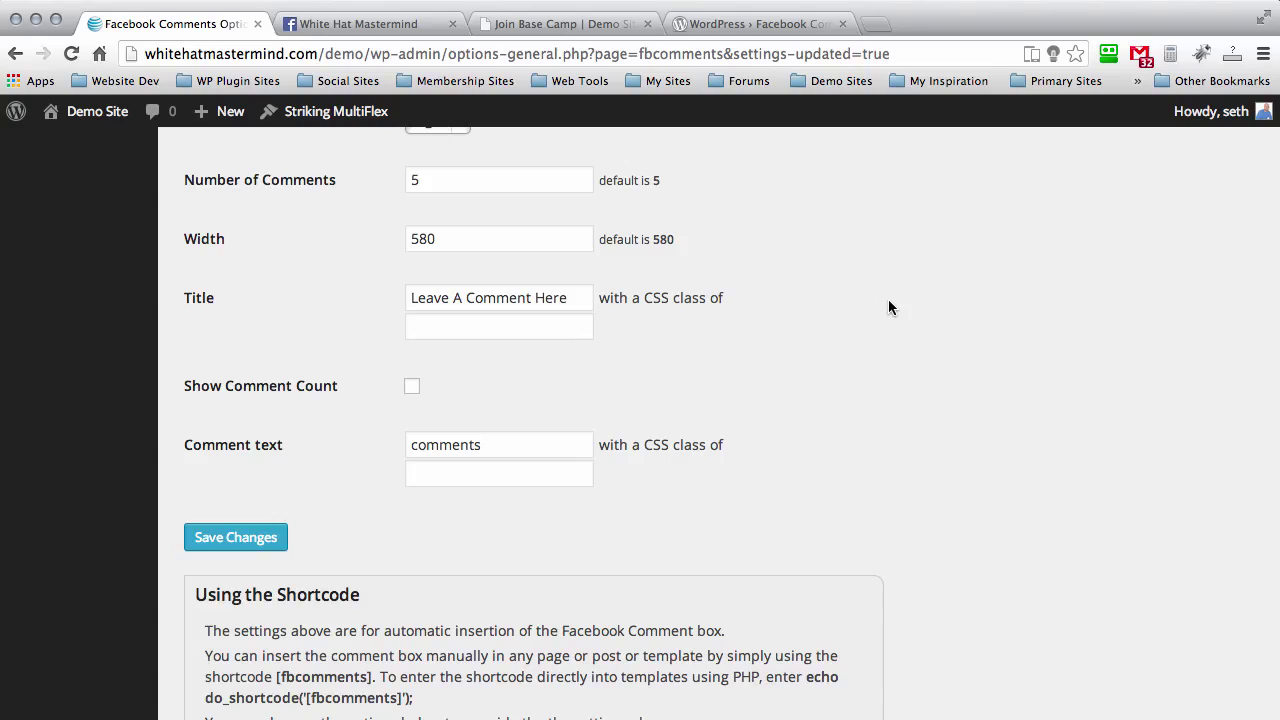
Copy the full example fbcomments shortcode, with its url, width, count, num and countmsg options, from the Using the Shortcode section
scroll(888, 305, "down", 10)
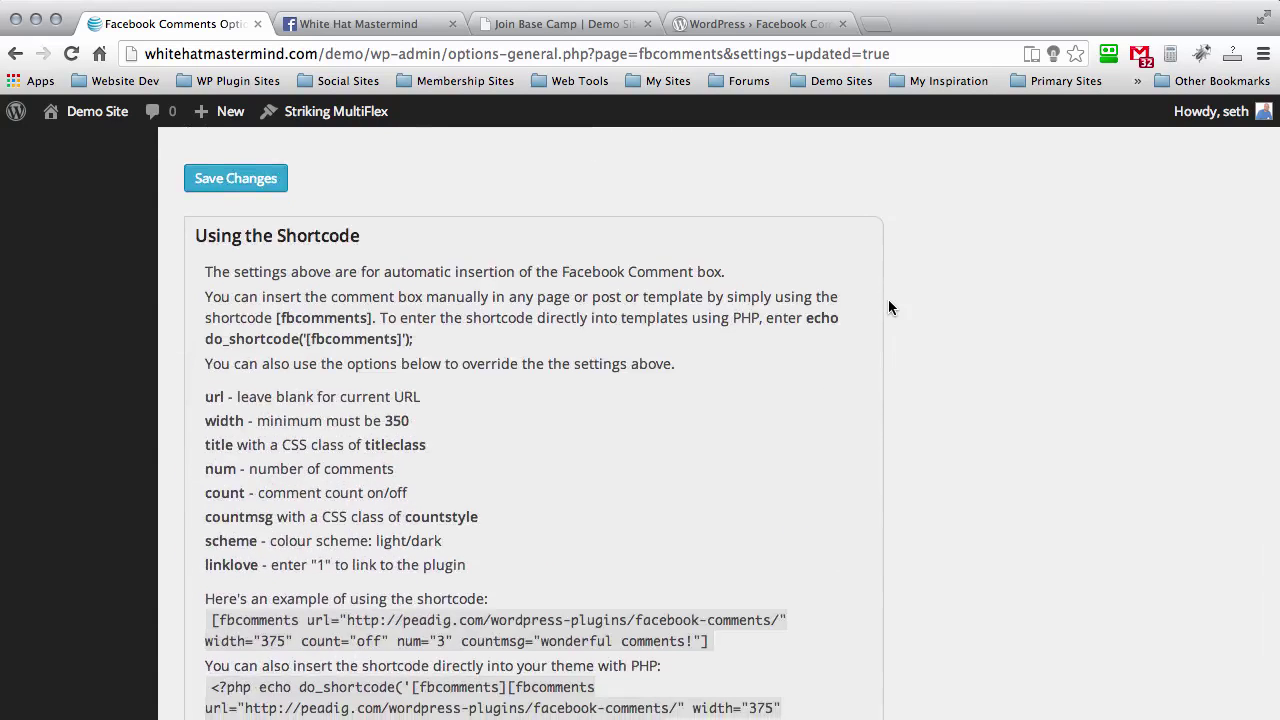
scroll(888, 306, "down", 2)
scroll(965, 453, "up", 10)
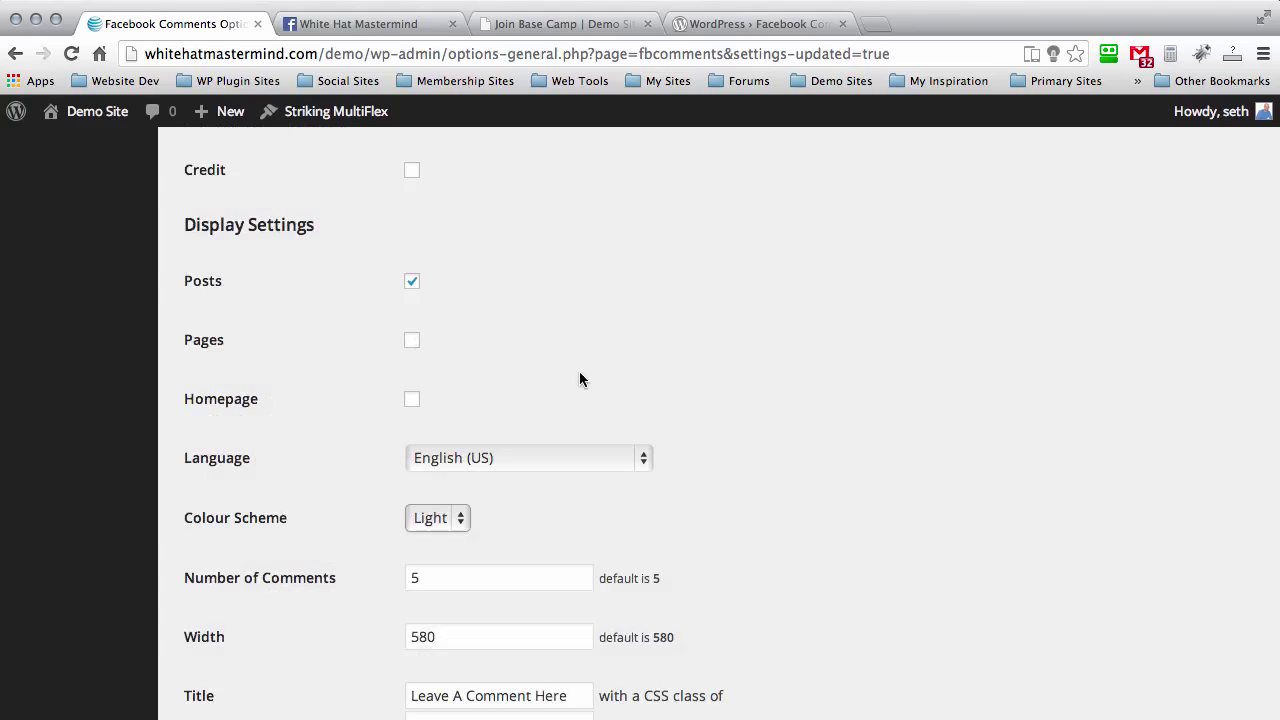
scroll(923, 323, "down", 10)
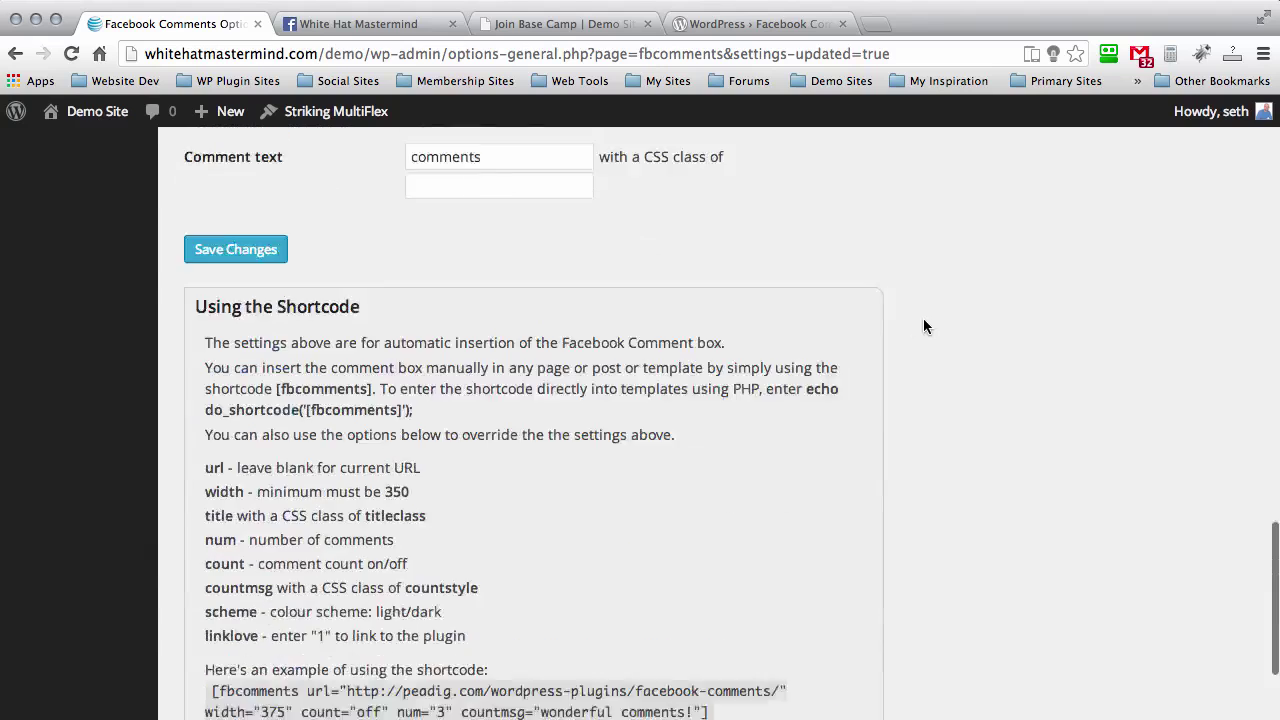
scroll(923, 327, "down", 3)
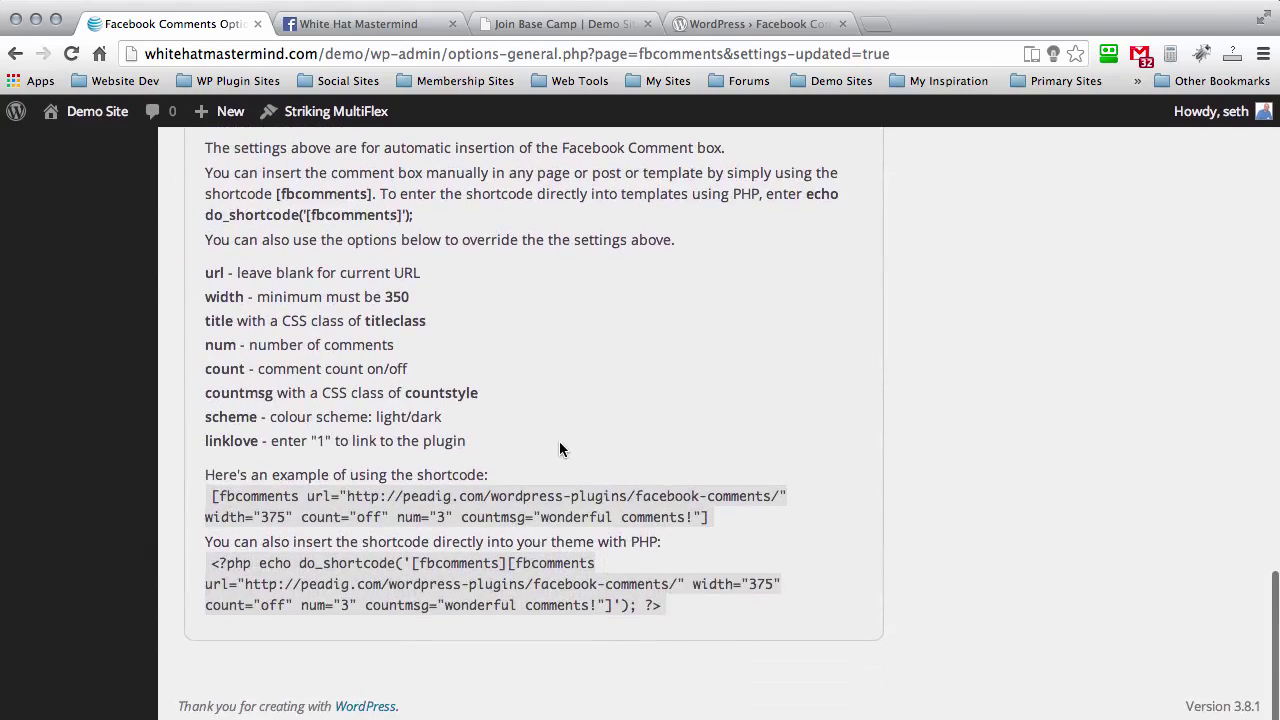
scroll(559, 441, "up", 1)
left_click_drag(371, 249, 276, 248)
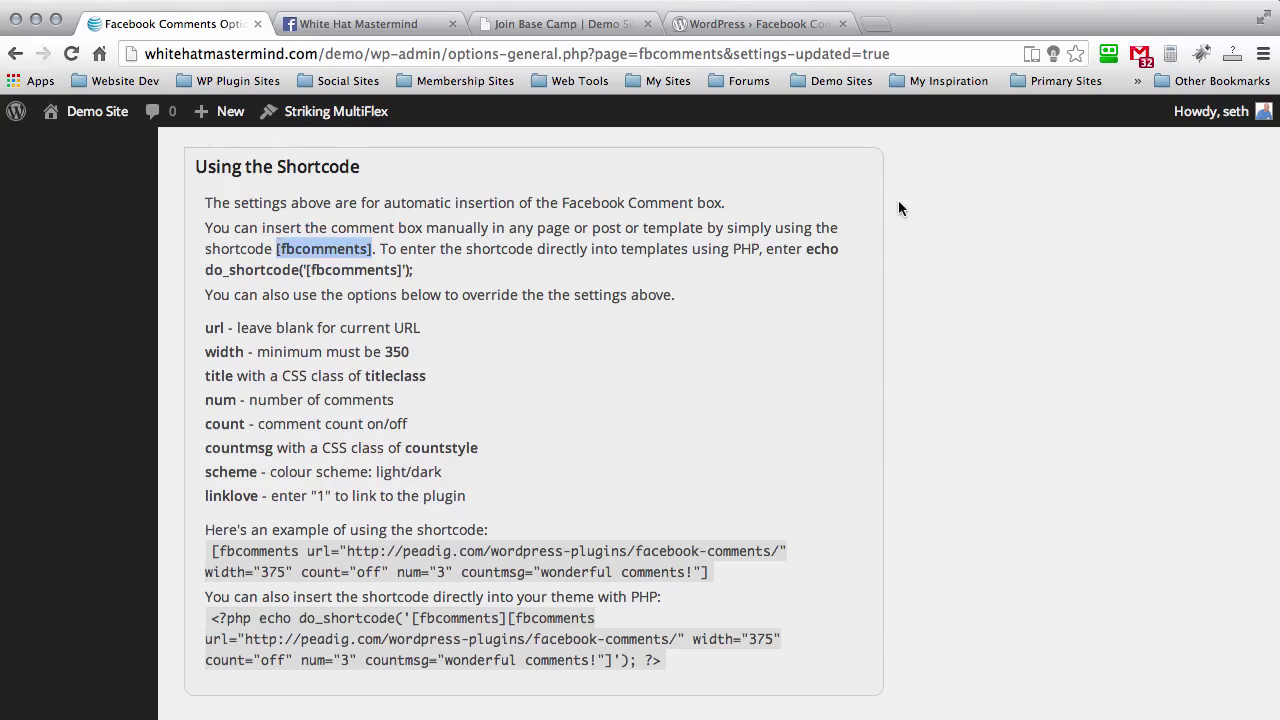
left_click(712, 575)
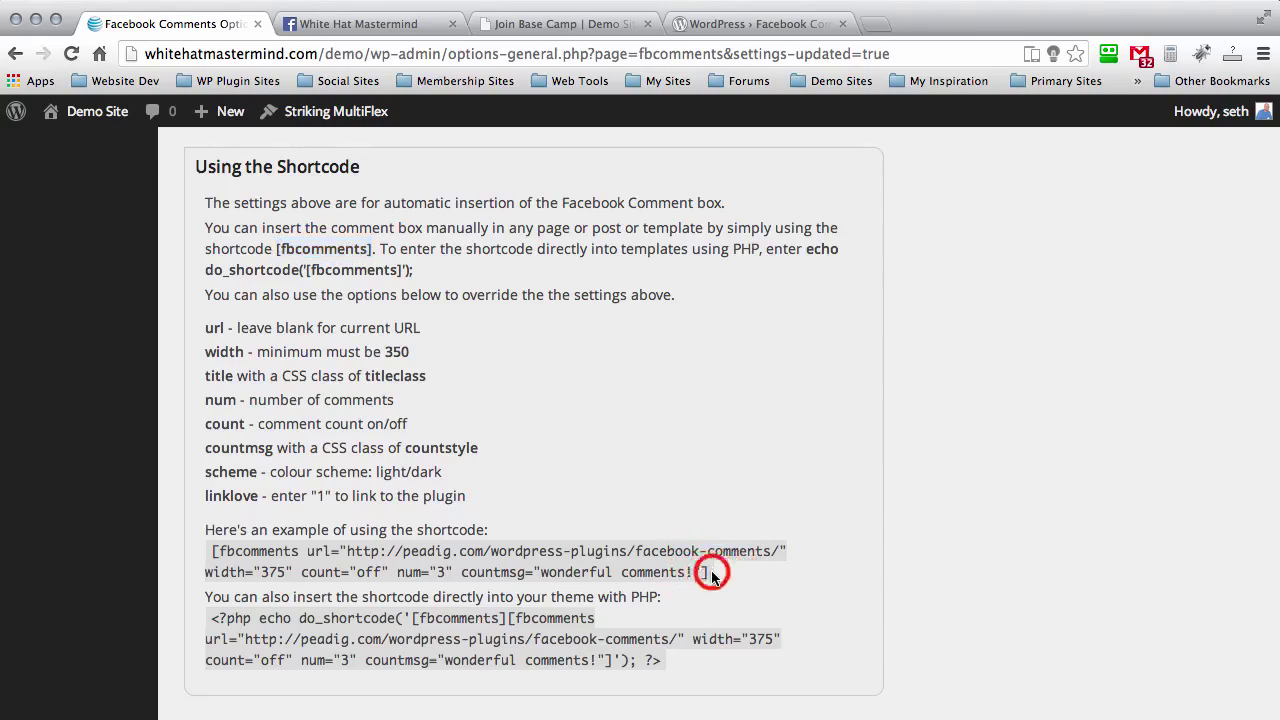
left_click_drag(712, 575, 211, 552)
key("super+c")
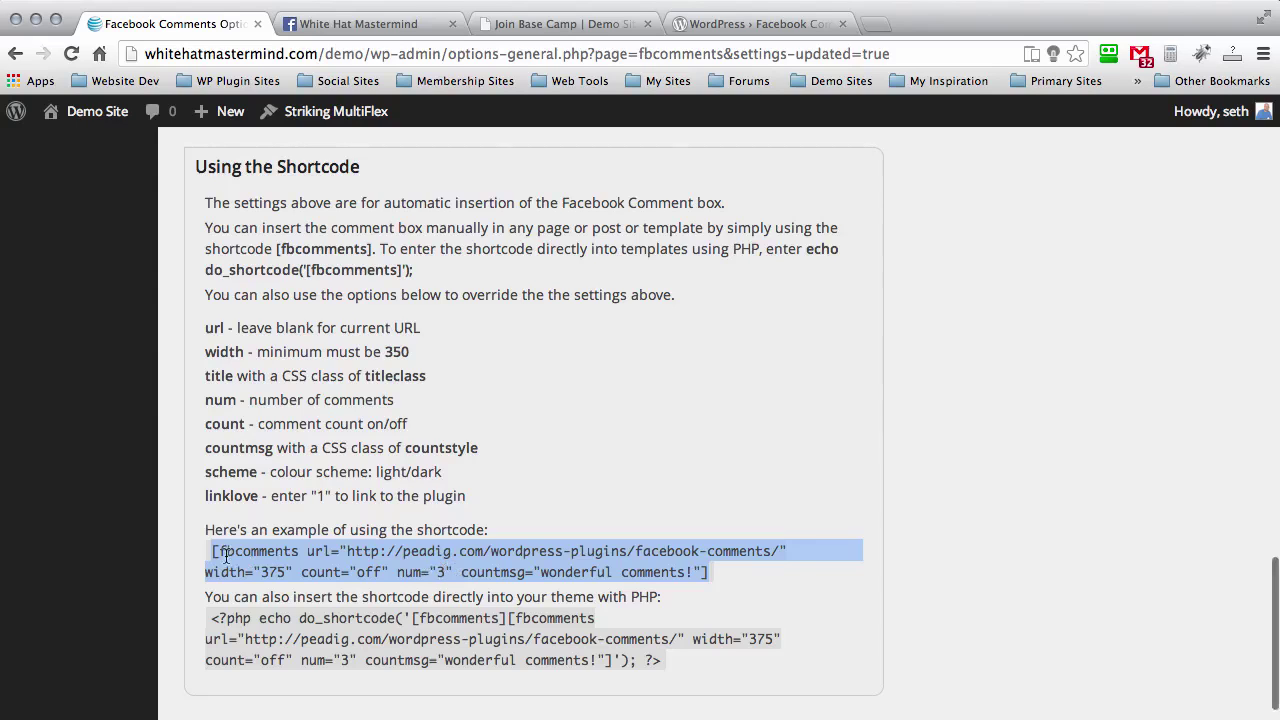
Open the list of WordPress pages and close the Facebook app dashboard
scroll(228, 560, "up", 20)
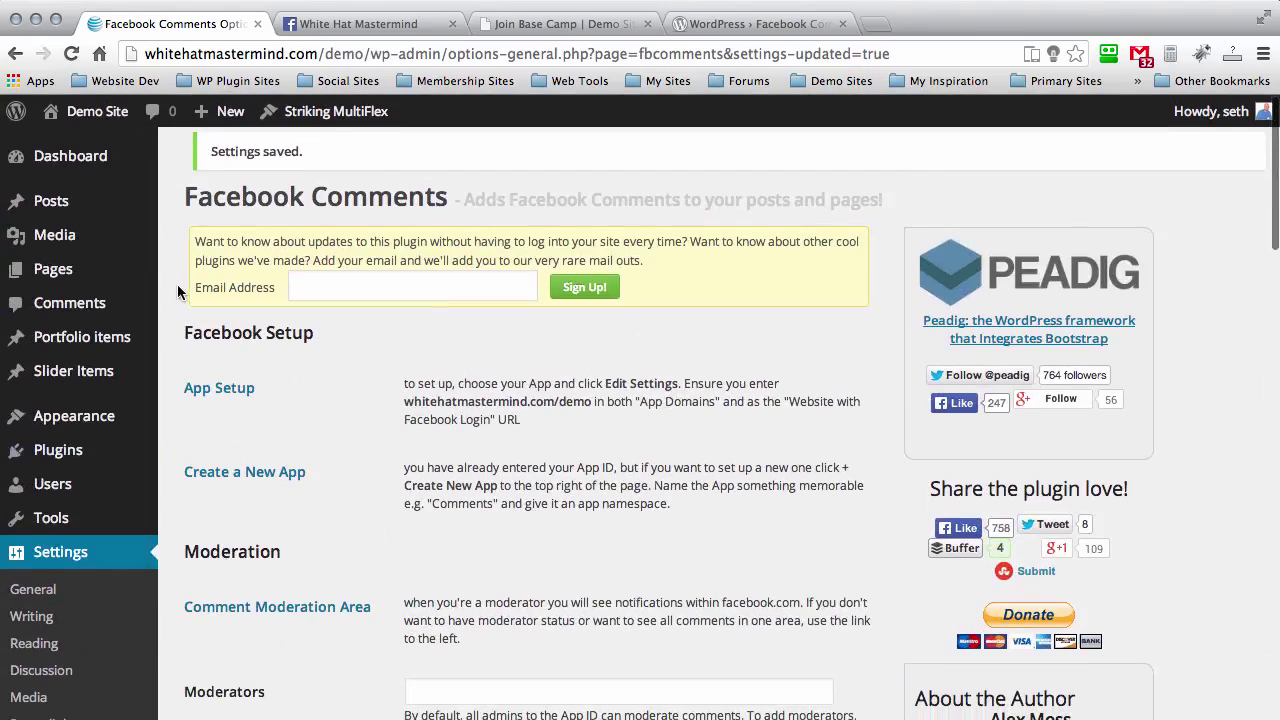
mouse_move(58, 268)
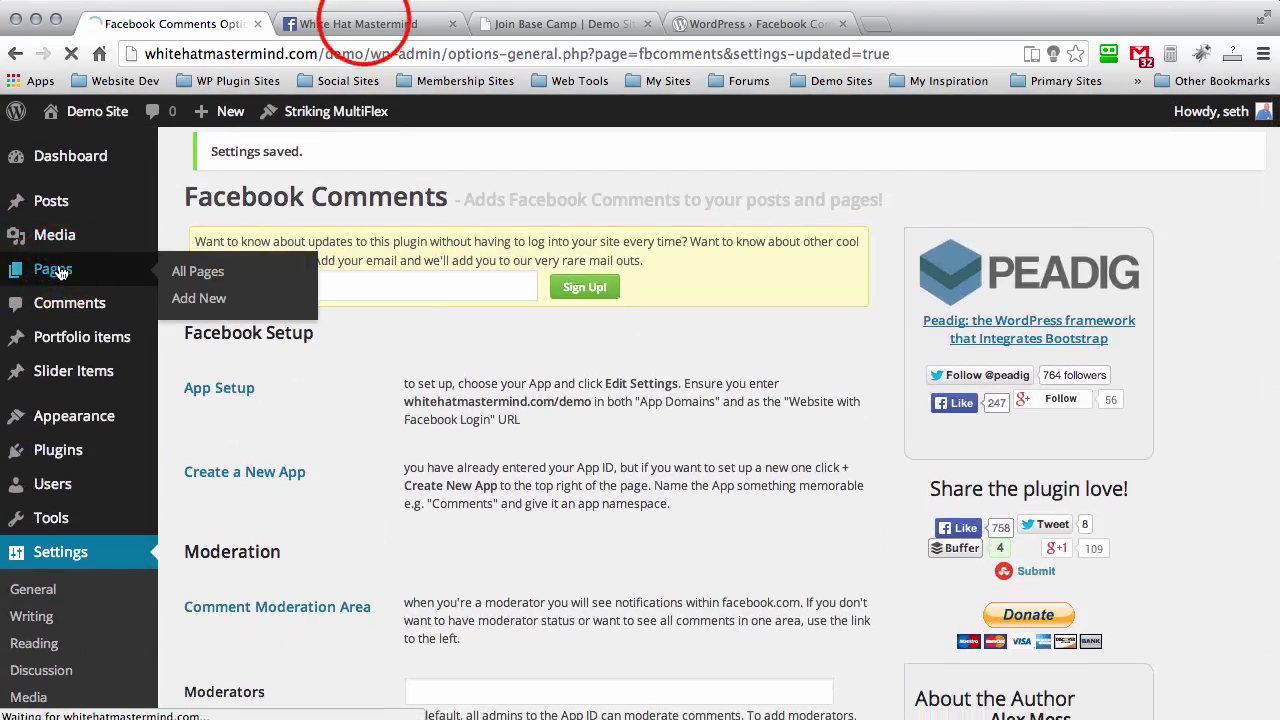
left_click(363, 24)
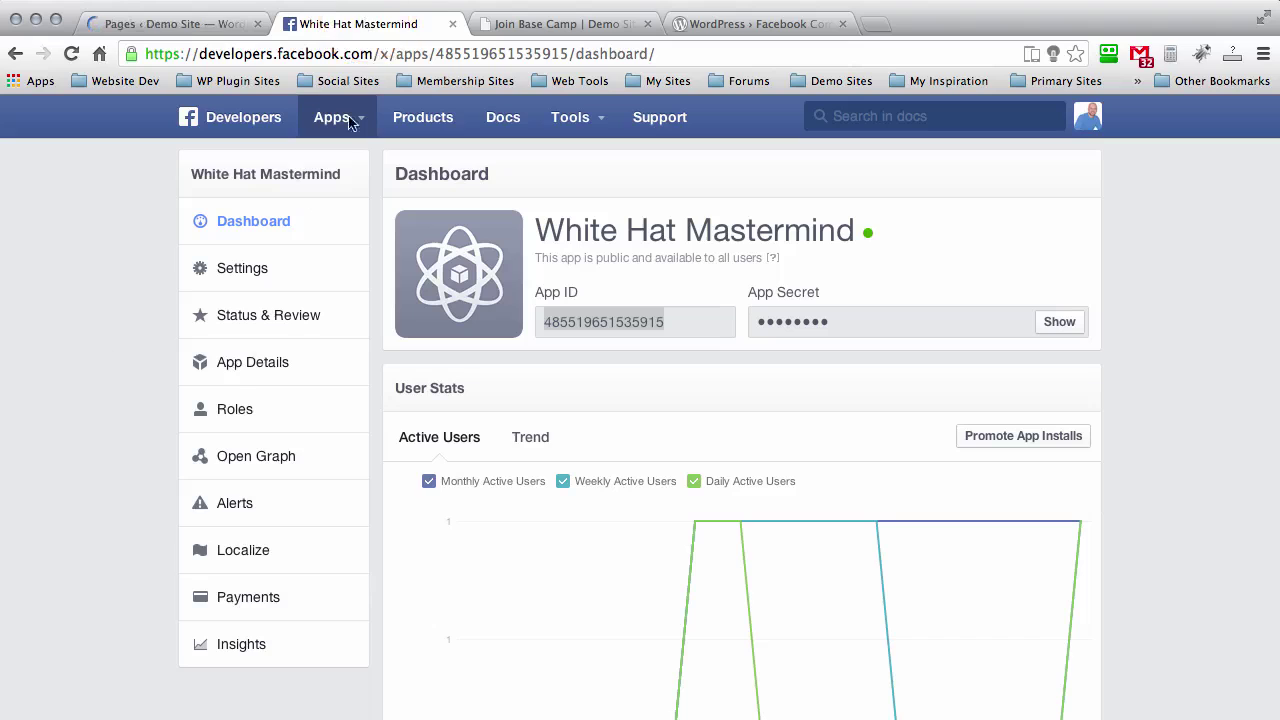
left_click(450, 24)
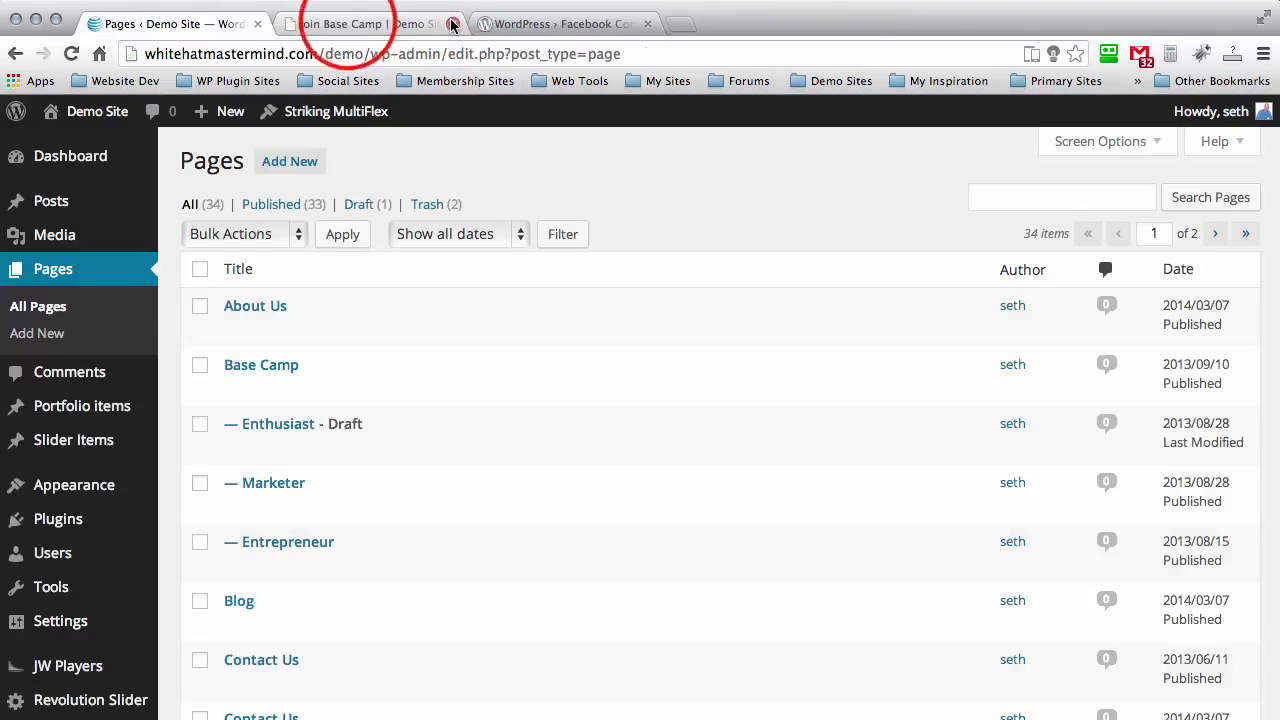
Examine the live Join Base Camp page down to the spot below the prelaunch button where comments belong
left_click(345, 24)
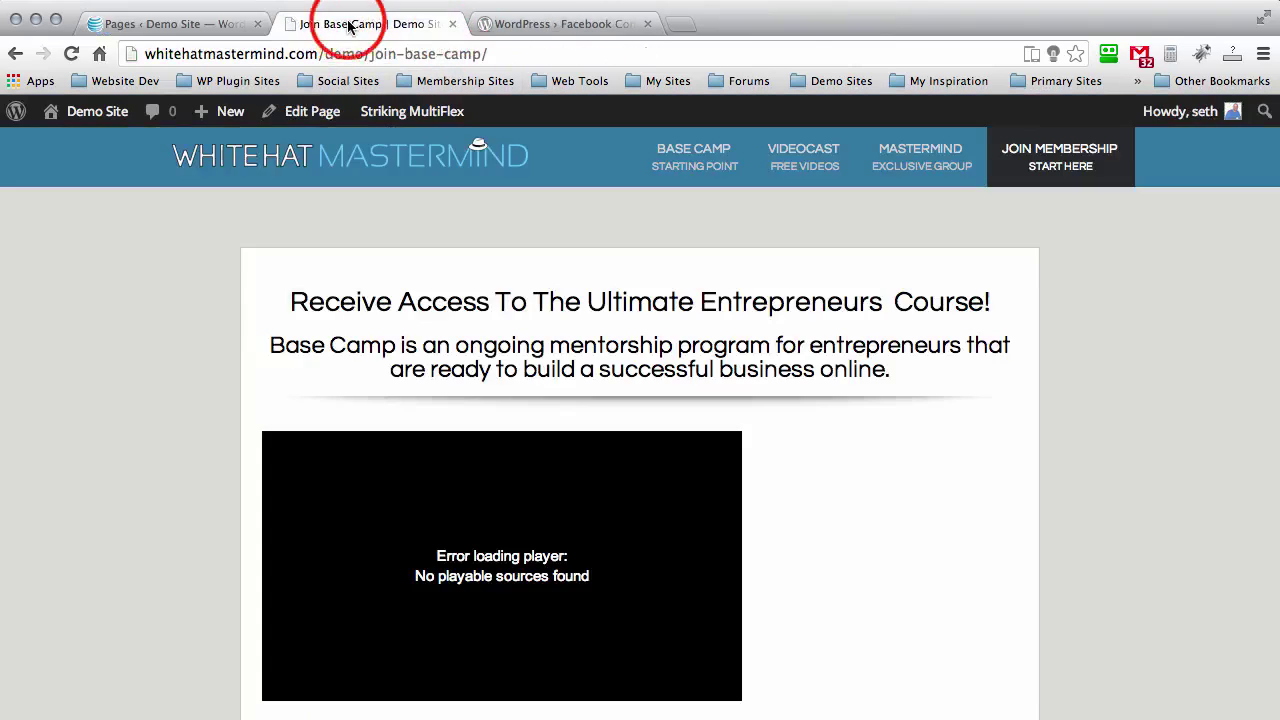
scroll(111, 248, "down", 5)
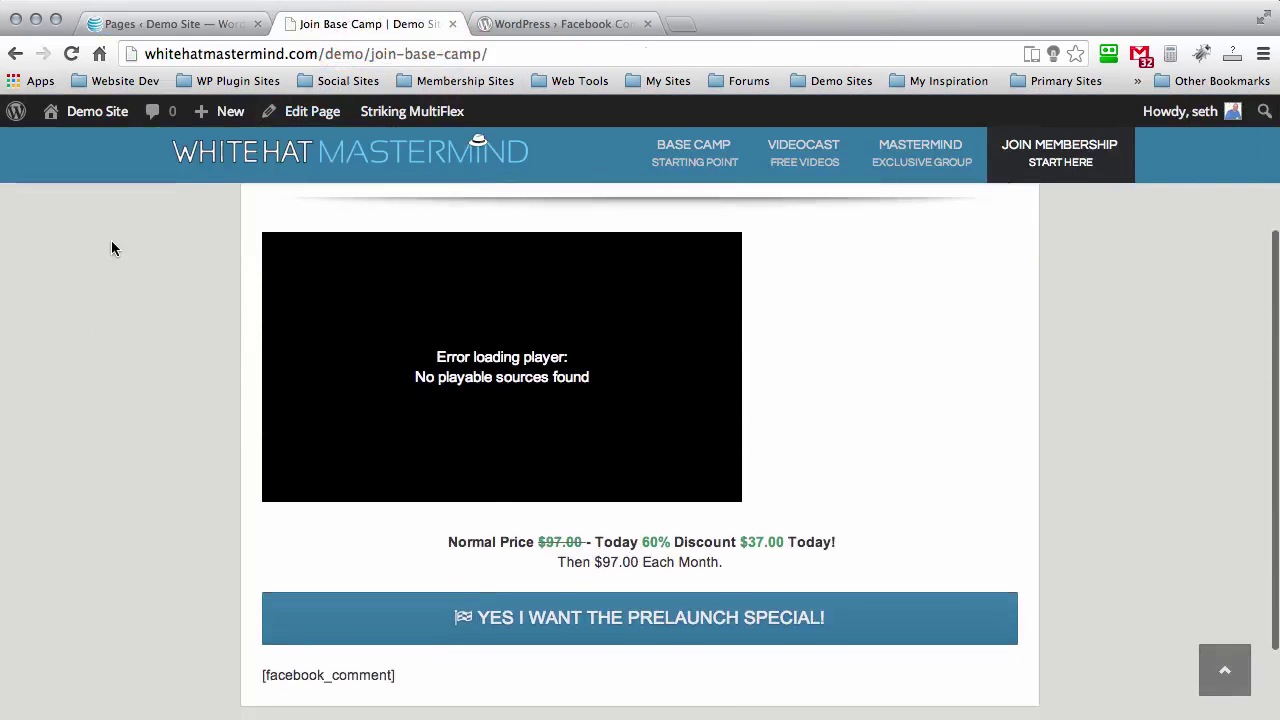
scroll(111, 248, "up", 5)
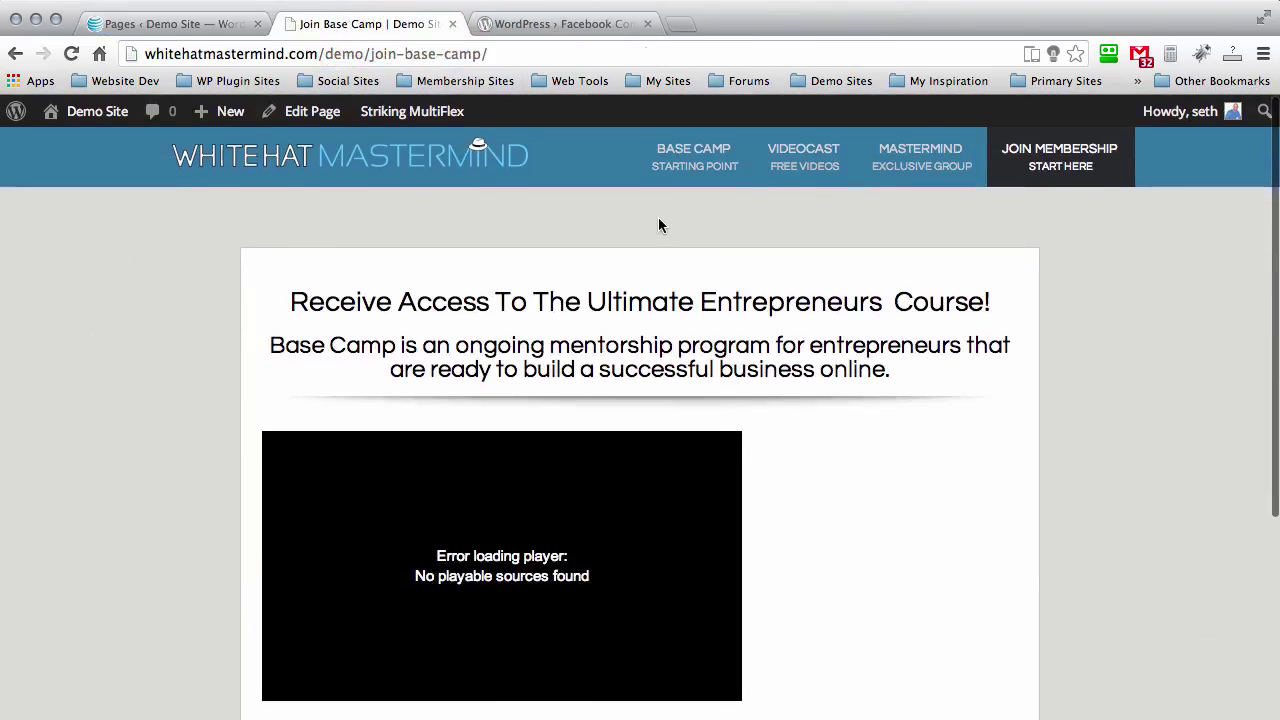
scroll(143, 266, "down", 5)
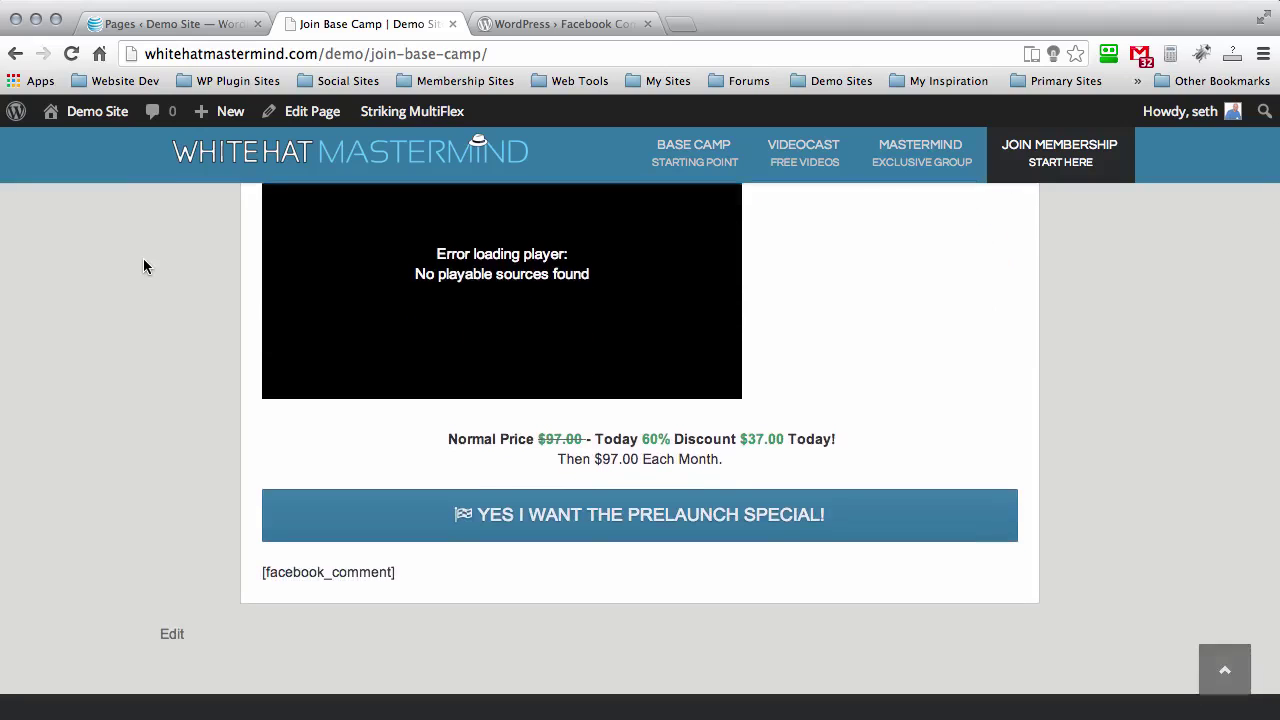
scroll(143, 266, "up", 1)
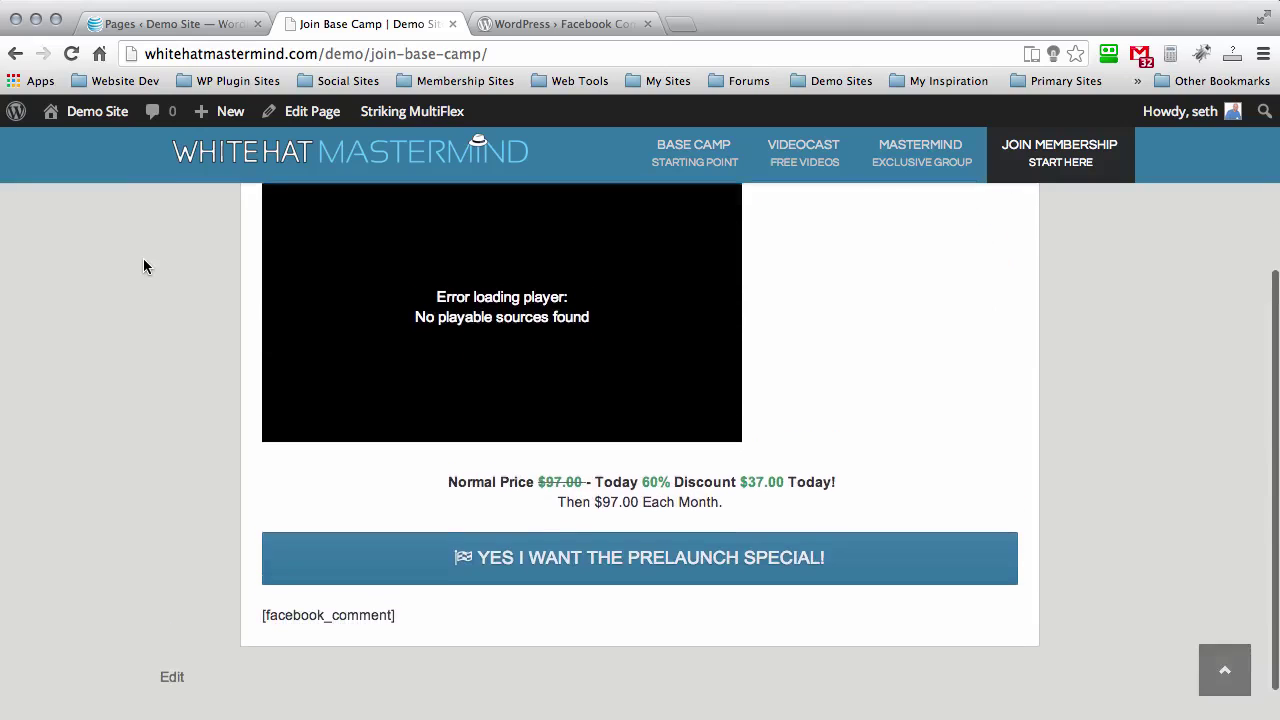
Open the Join Base Camp page for editing from the WordPress pages list
left_click(181, 27)
scroll(609, 266, "down", 2)
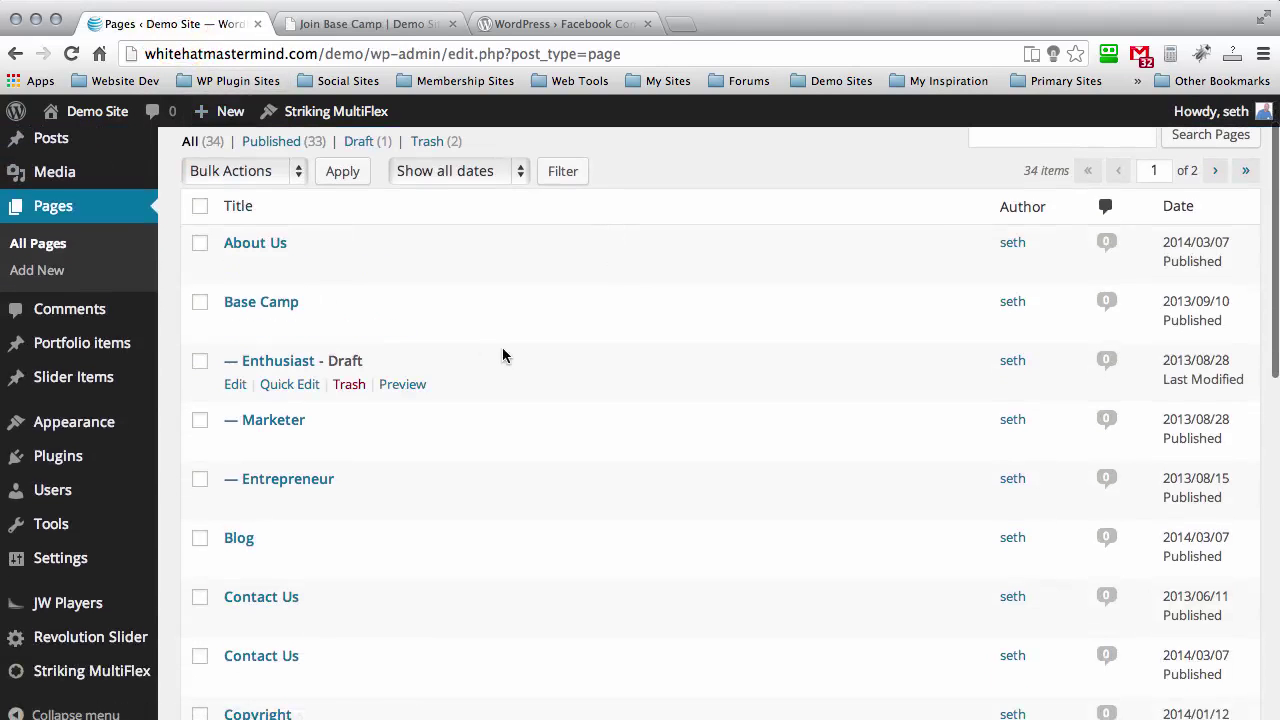
scroll(504, 355, "down", 5)
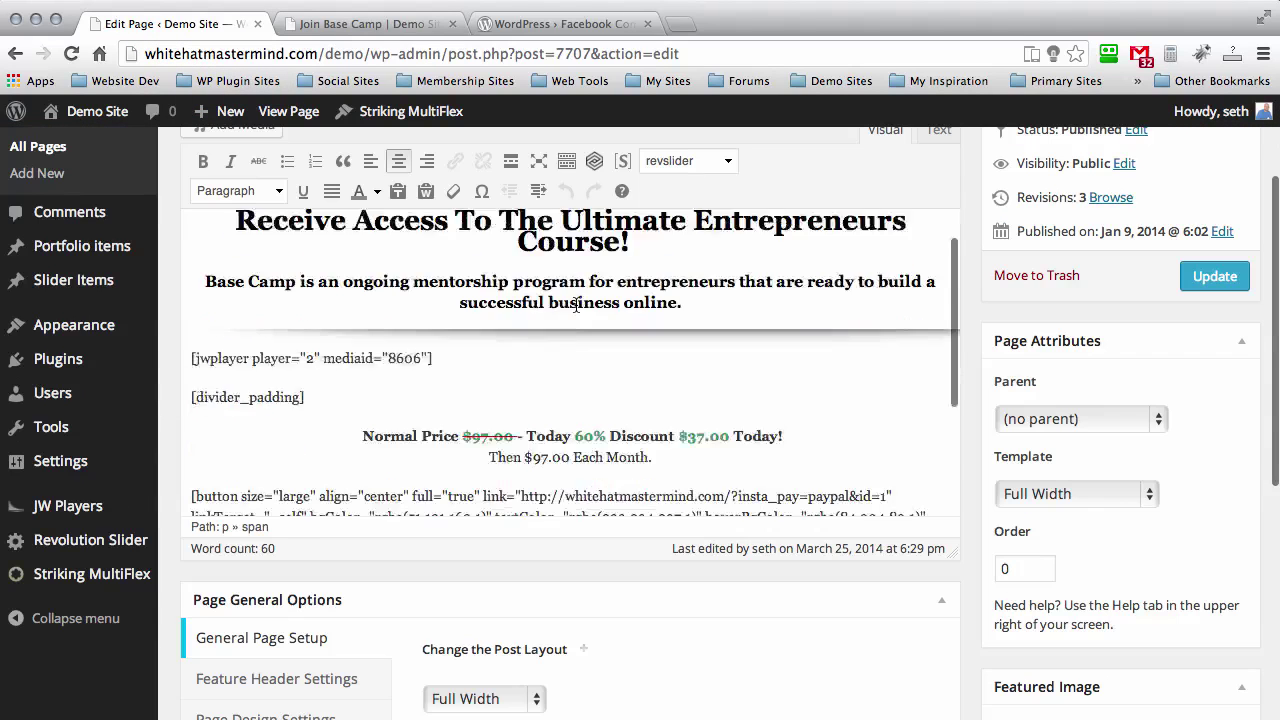
Replace the [facebook_comment] shortcode below the button in the page content with the copied fbcomments example shortcode
scroll(575, 303, "down", 3)
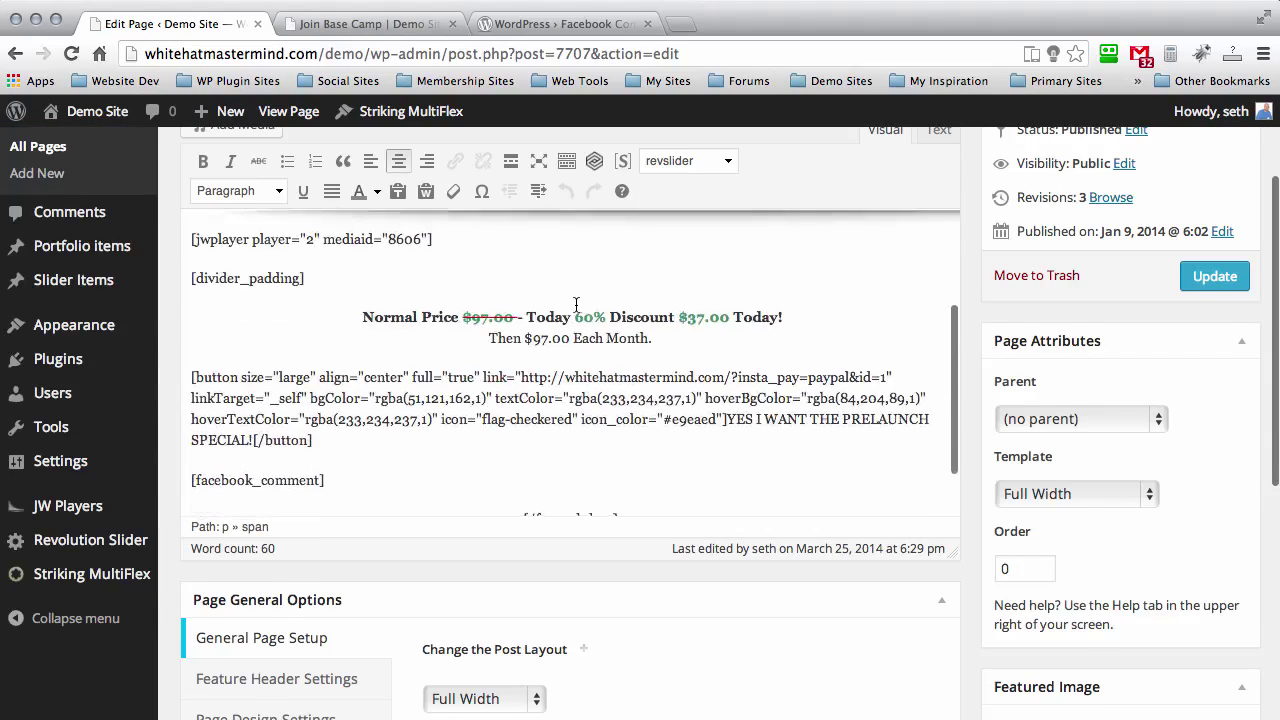
scroll(575, 303, "down", 2)
left_click(343, 431)
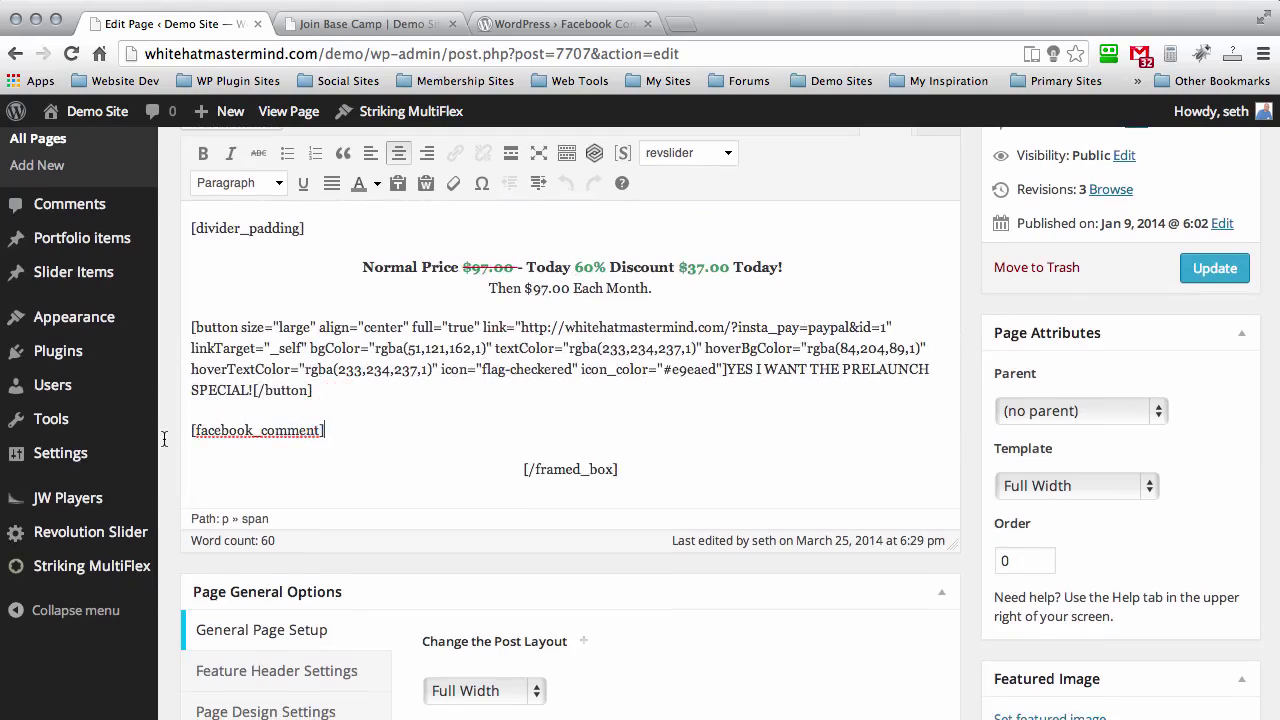
key("shift+super+Left")
key("BackSpace")
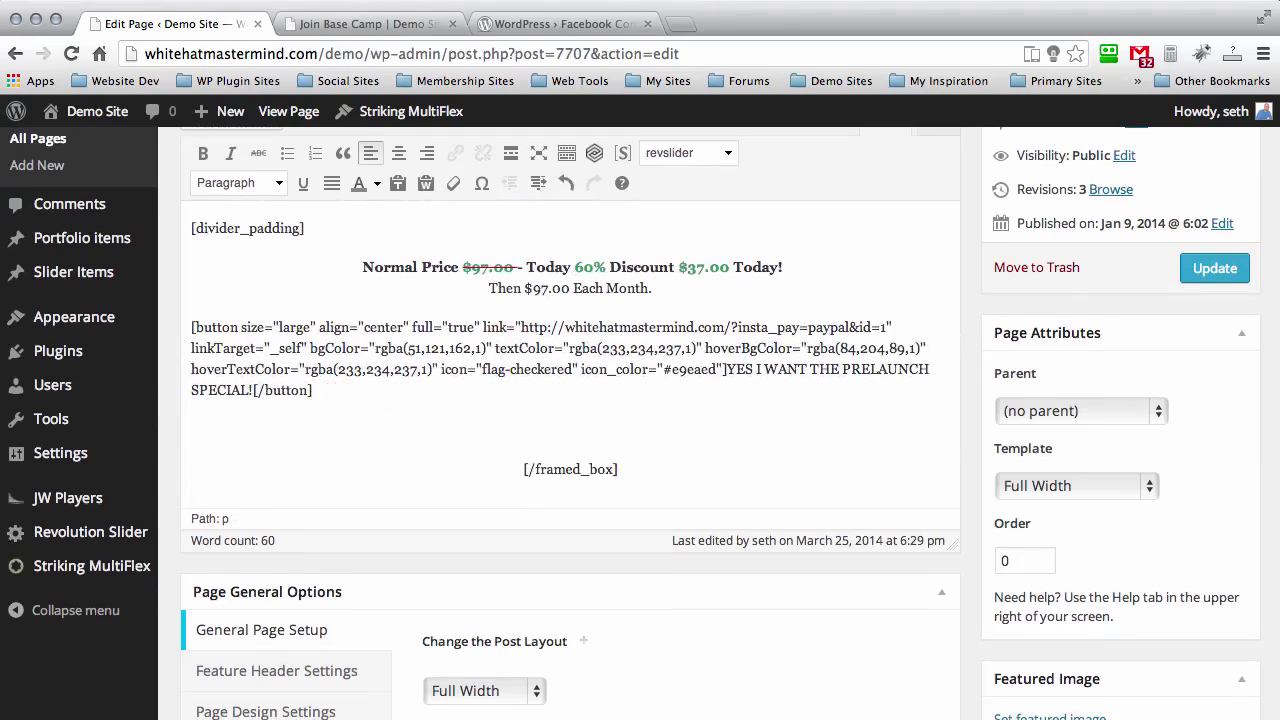
key("super+v")
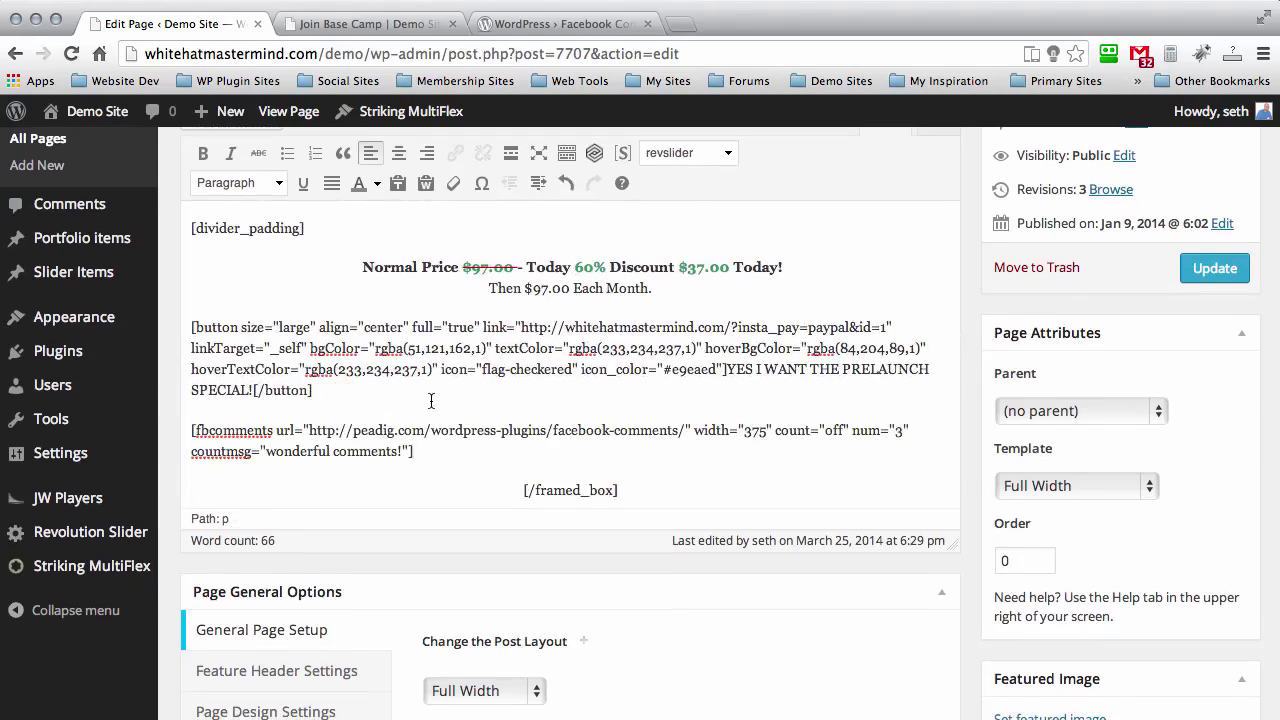
Switch to the live Join Base Camp page and copy its web address
left_click(345, 26)
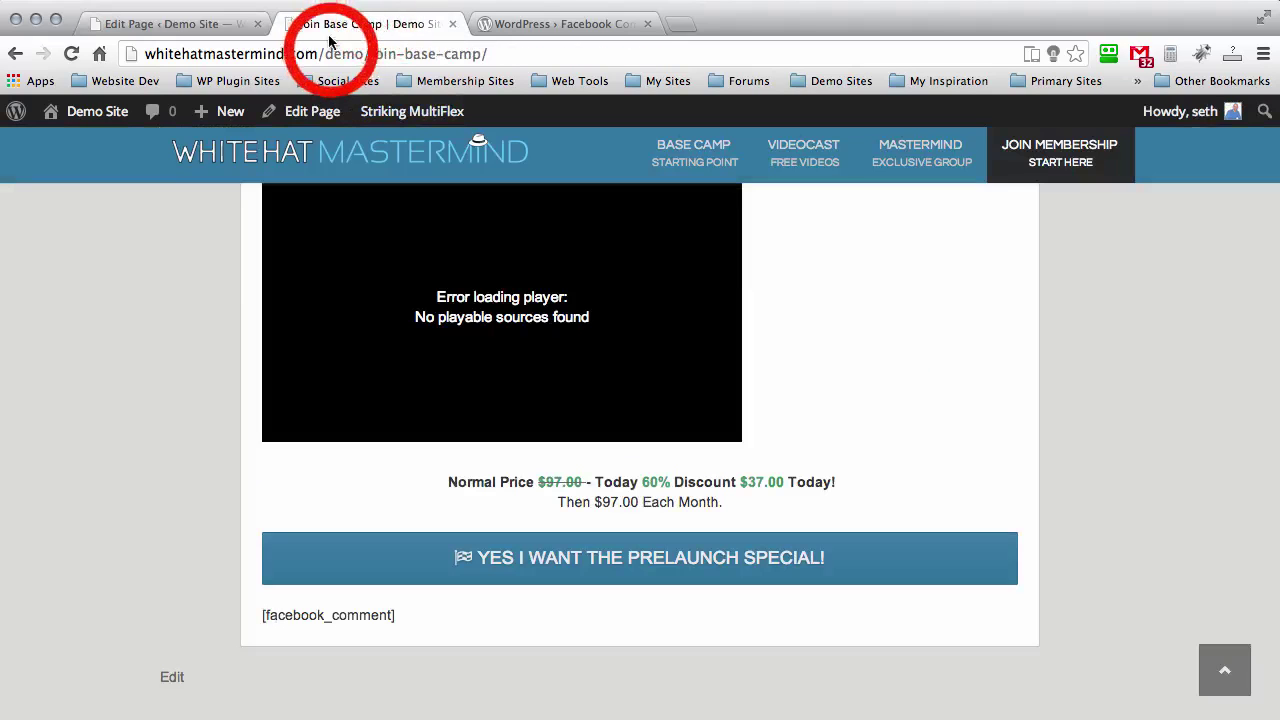
left_click(335, 54)
key("ctrl+c")
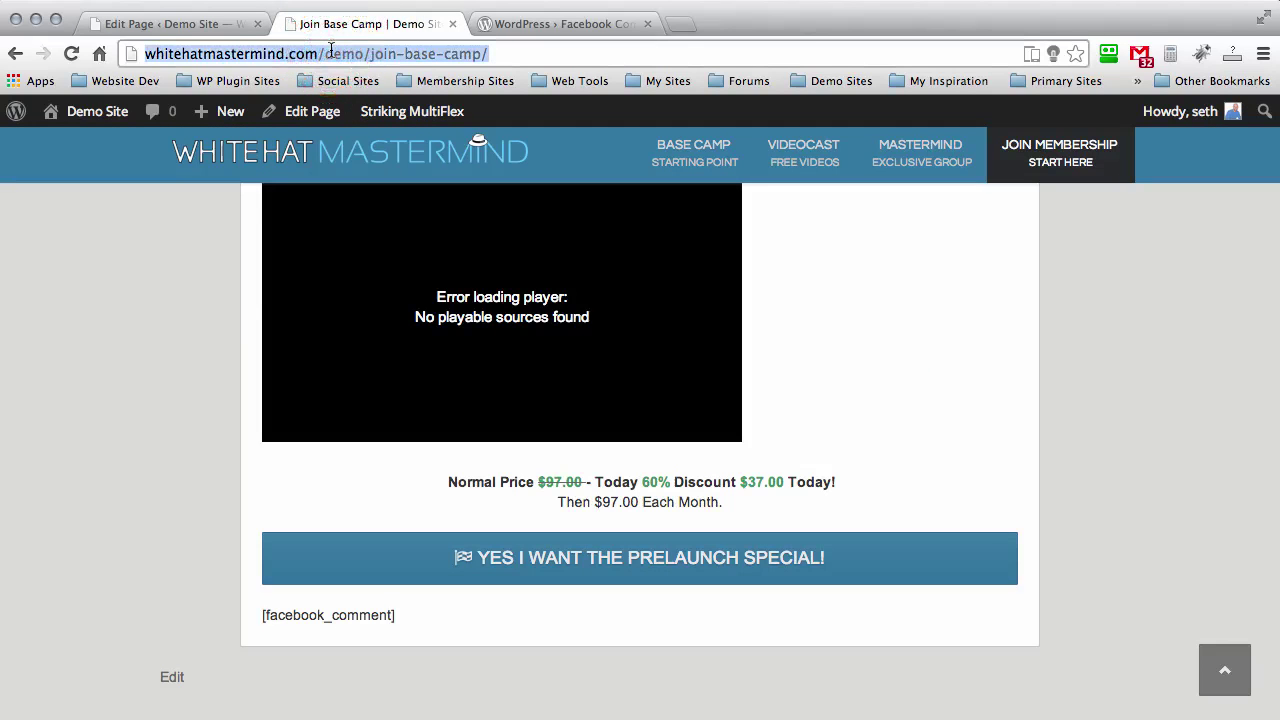
left_click(200, 24)
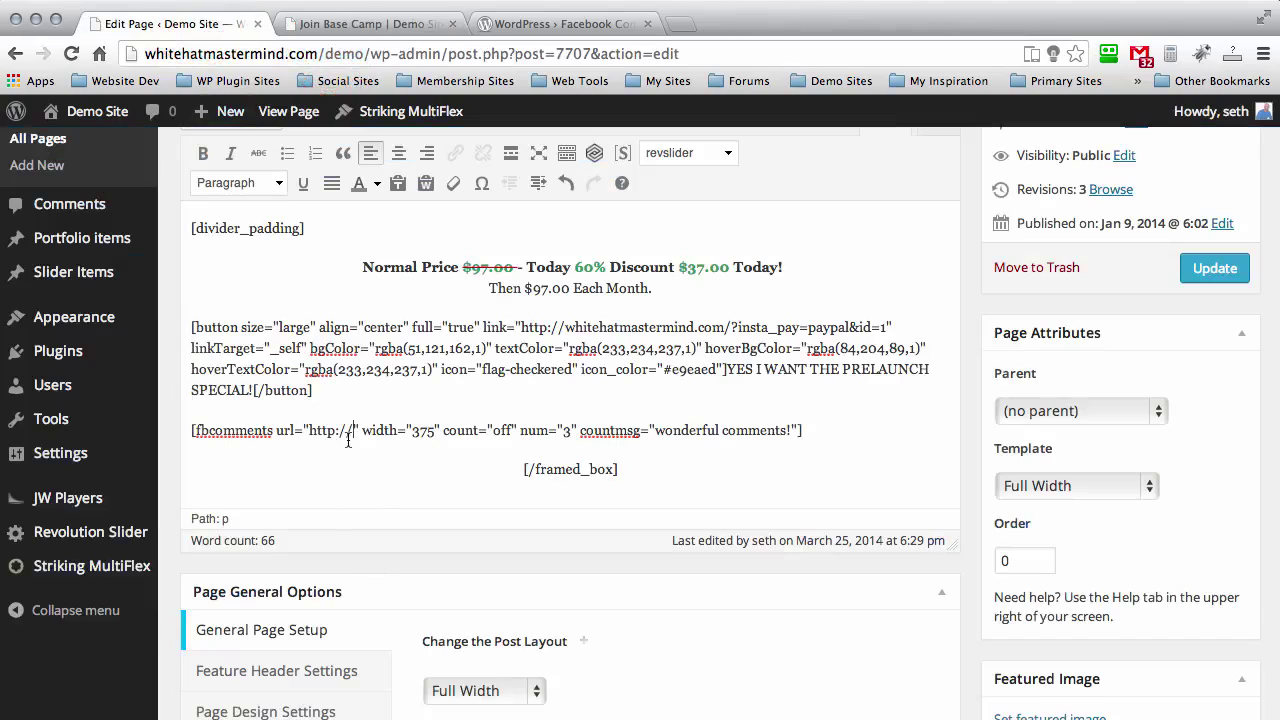
key("BackSpace")
key("BackSpace")
key("BackSpace")
key("BackSpace")
key("BackSpace")
key("BackSpace")
key("BackSpace")
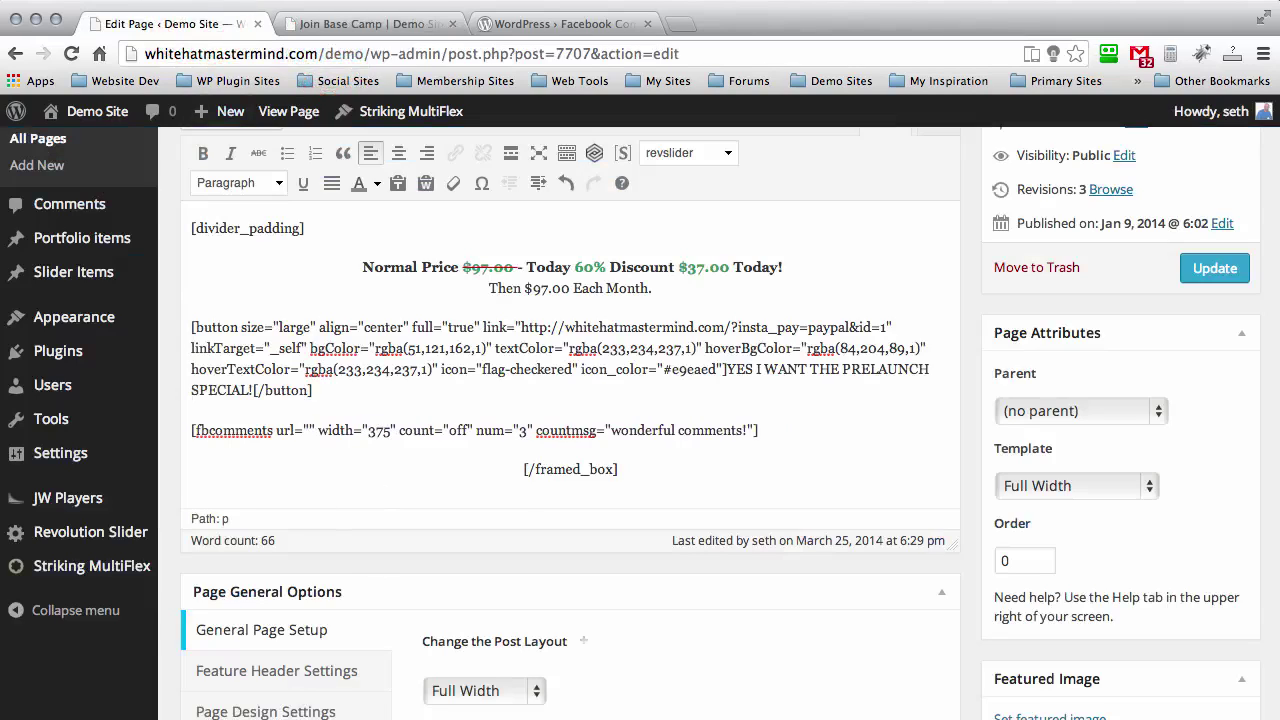
key("ctrl+v")
Set the fbcomments shortcode's width to 600 and update the Join Base Camp page
left_click(731, 440)
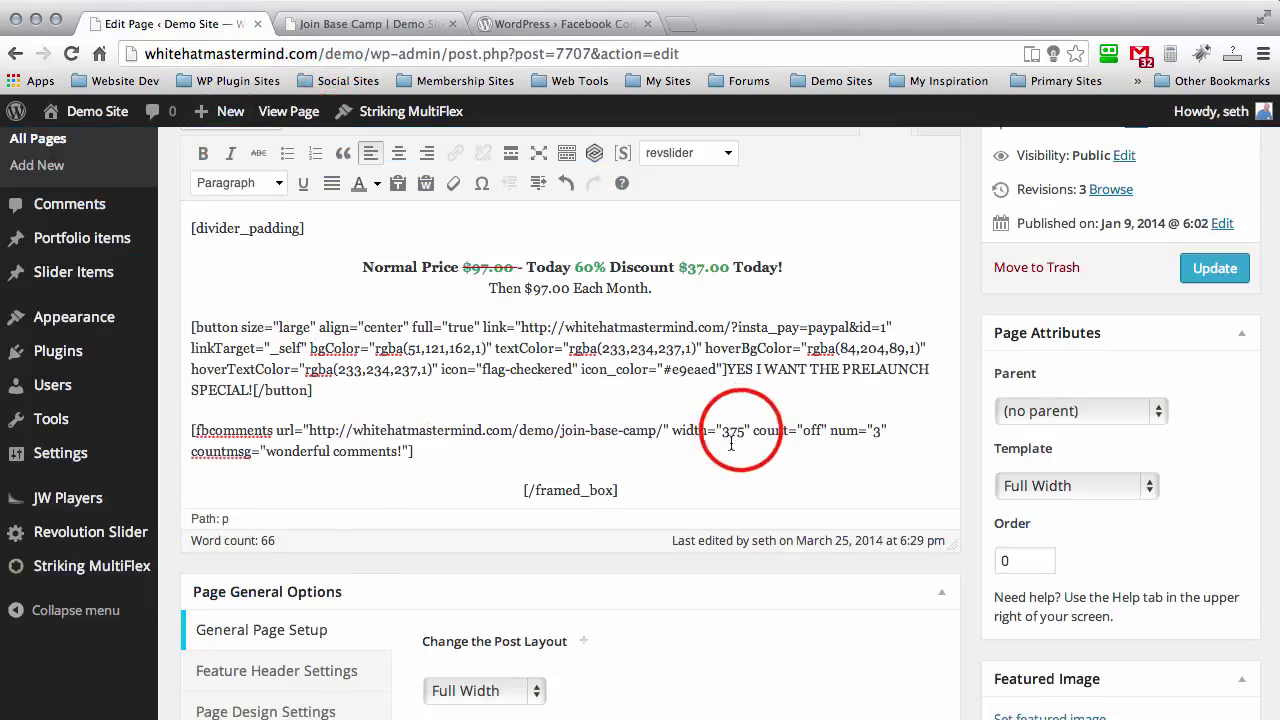
double_click(731, 440)
key("BackSpace")
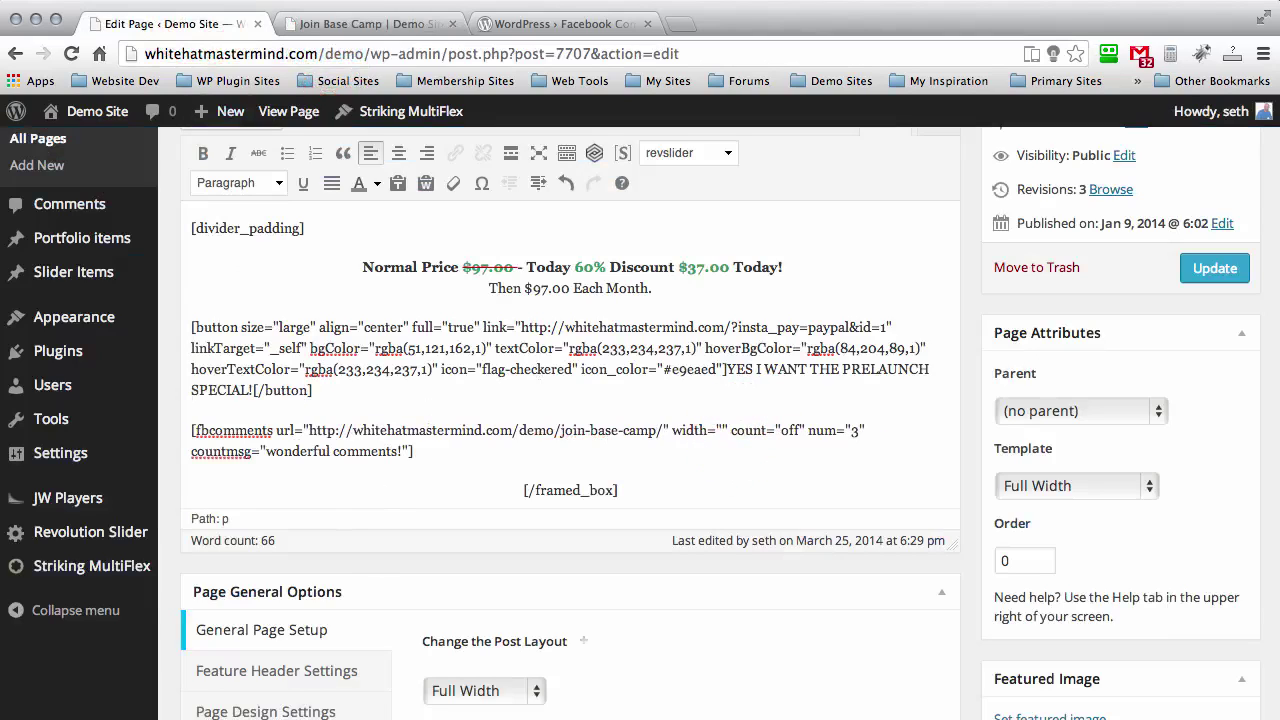
type("600")
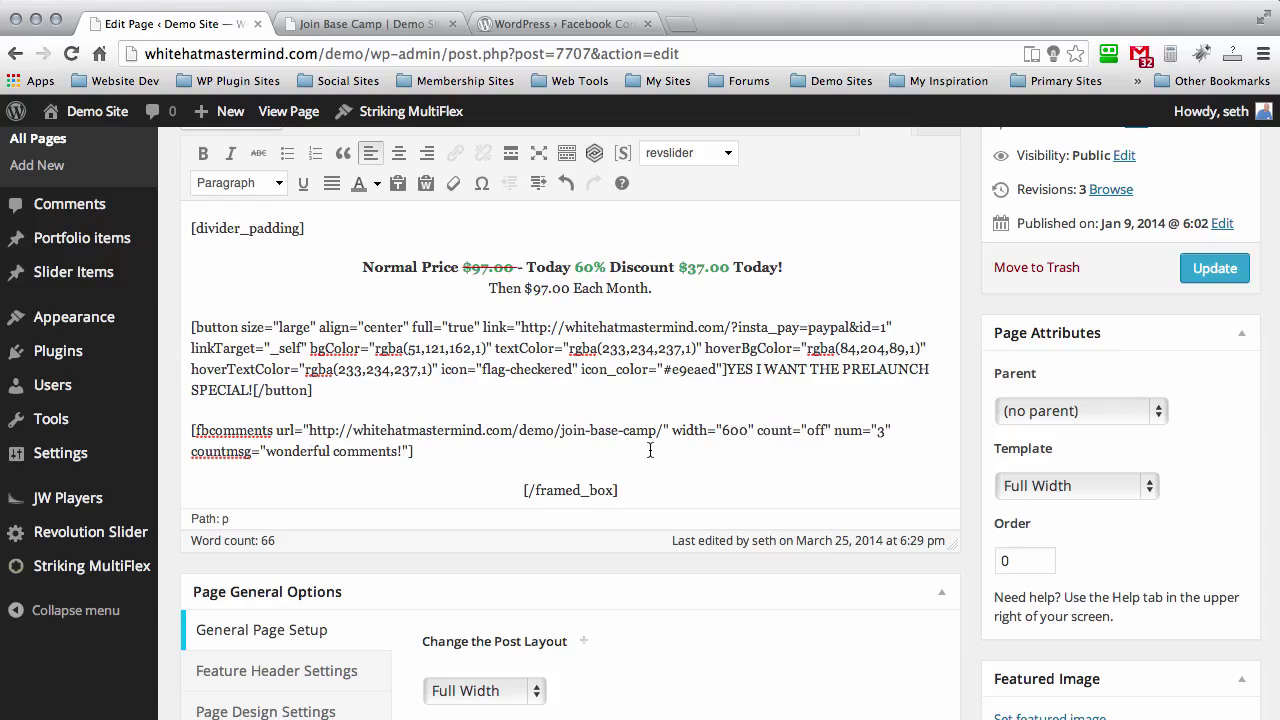
scroll(1009, 540, "up", 3)
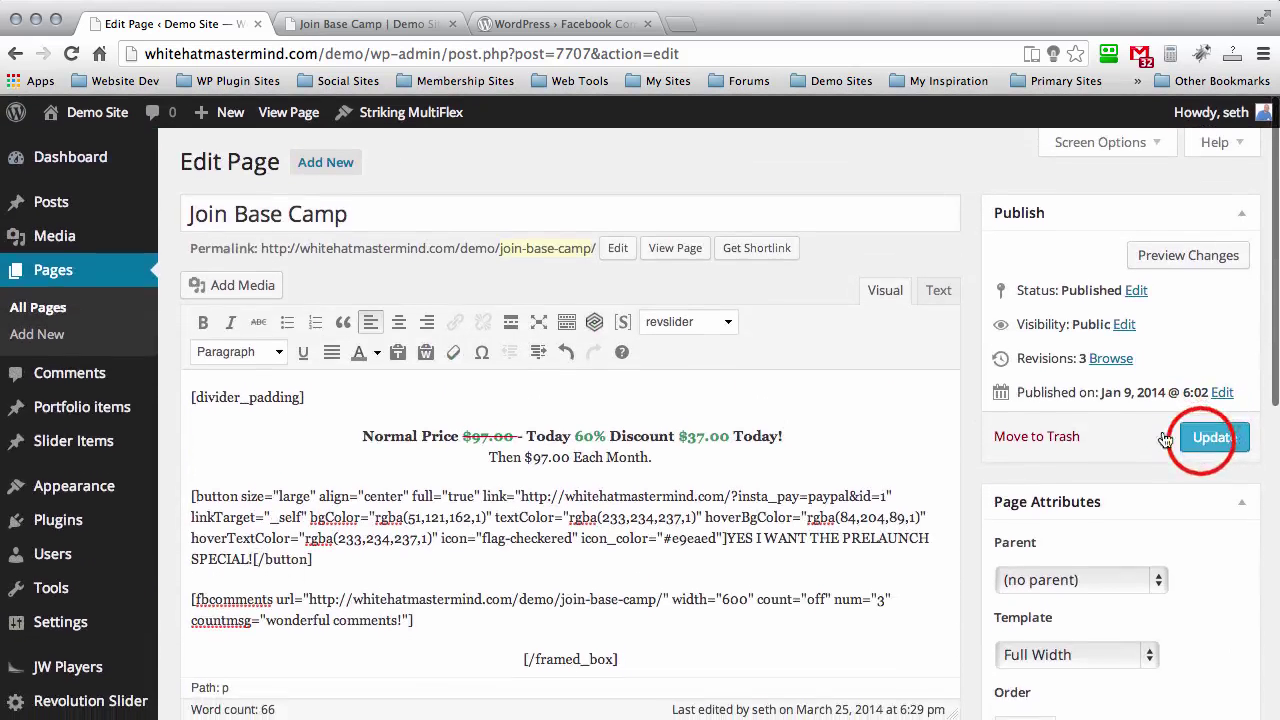
left_click(1212, 436)
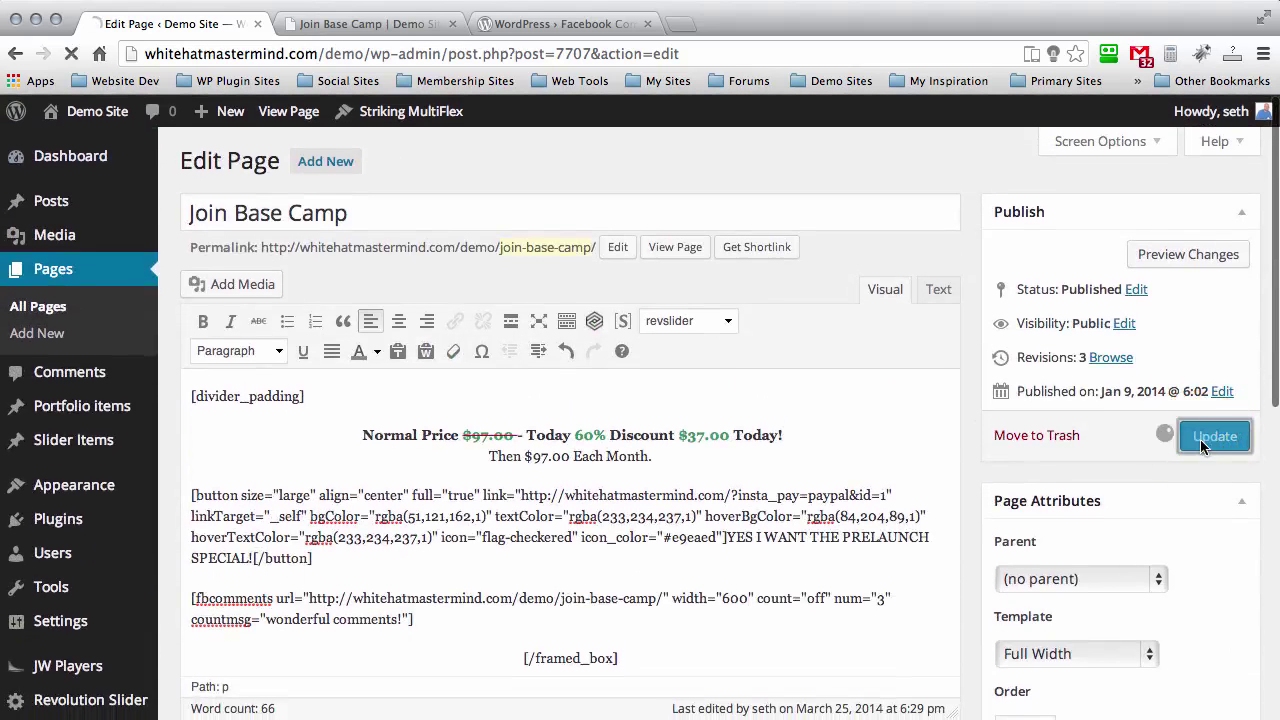
Reload the live Join Base Camp page and check the area below the prelaunch button for the comment box
left_click(400, 22)
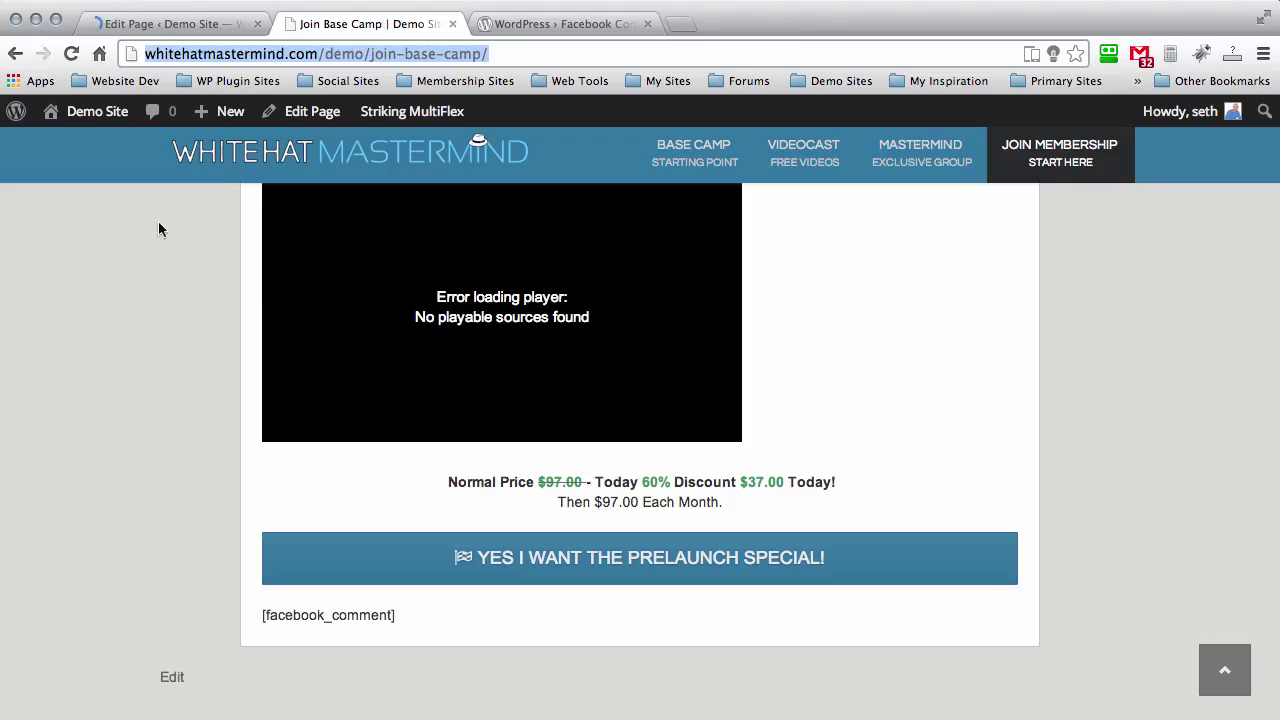
key("Return")
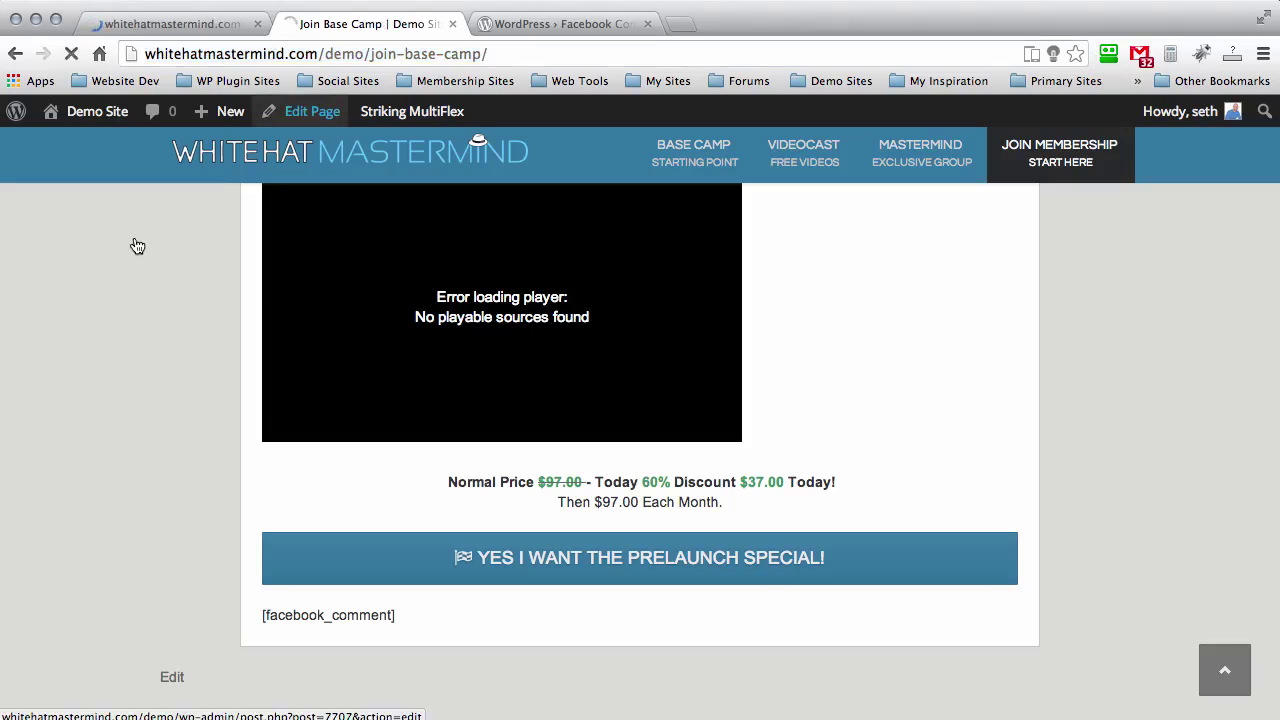
scroll(123, 245, "down", 5)
scroll(123, 245, "up", 1)
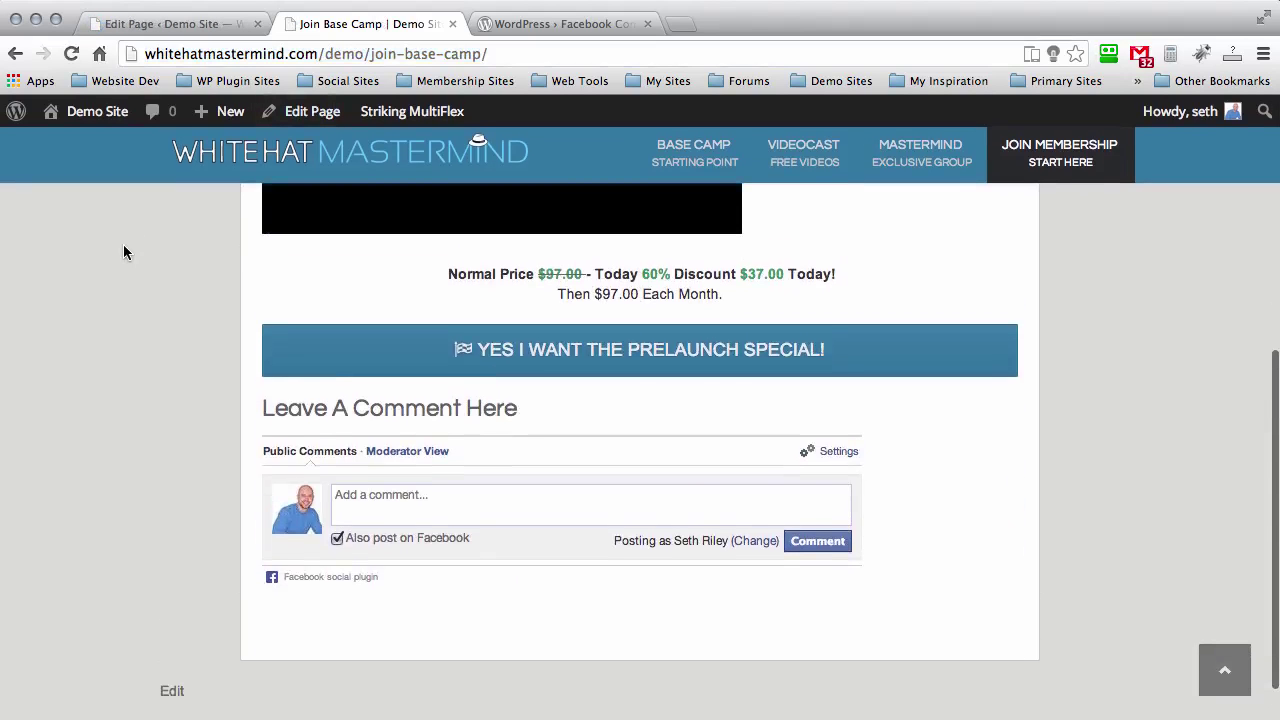
scroll(123, 252, "up", 3)
scroll(123, 252, "down", 3)
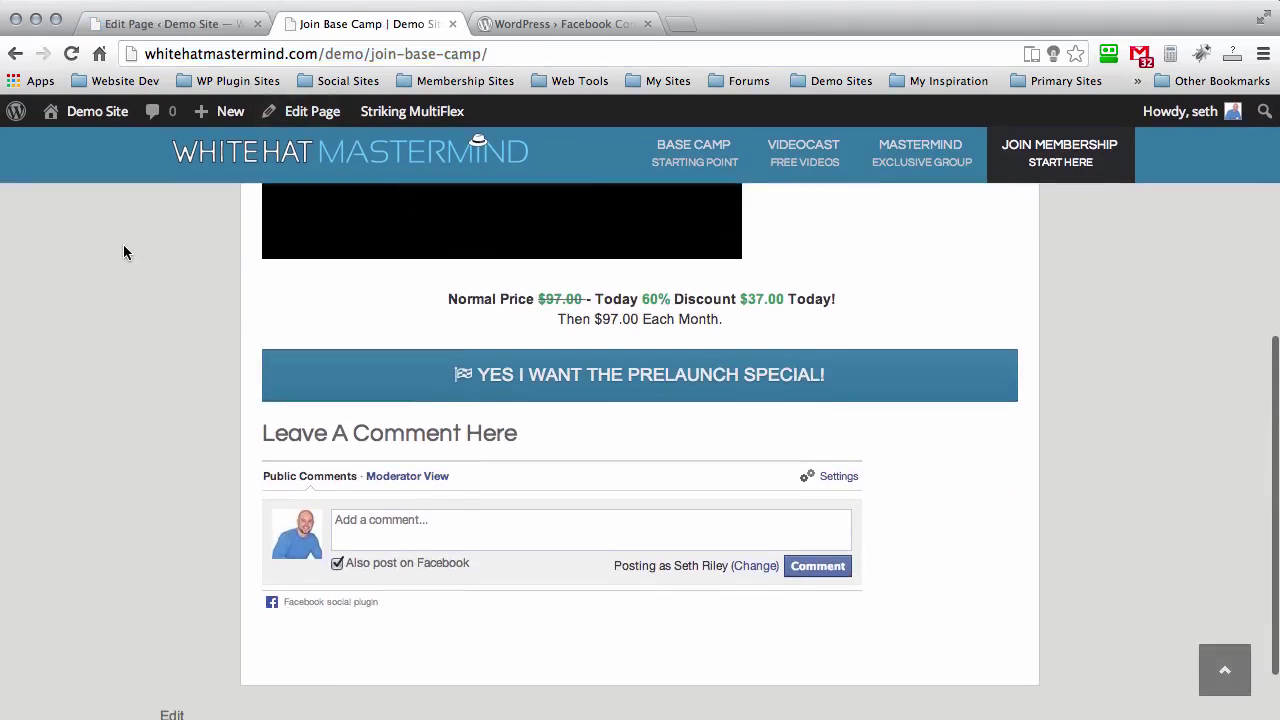
Post the test comment "this is a test and I live it!" in the Facebook comment box and reload the page
left_click(502, 525)
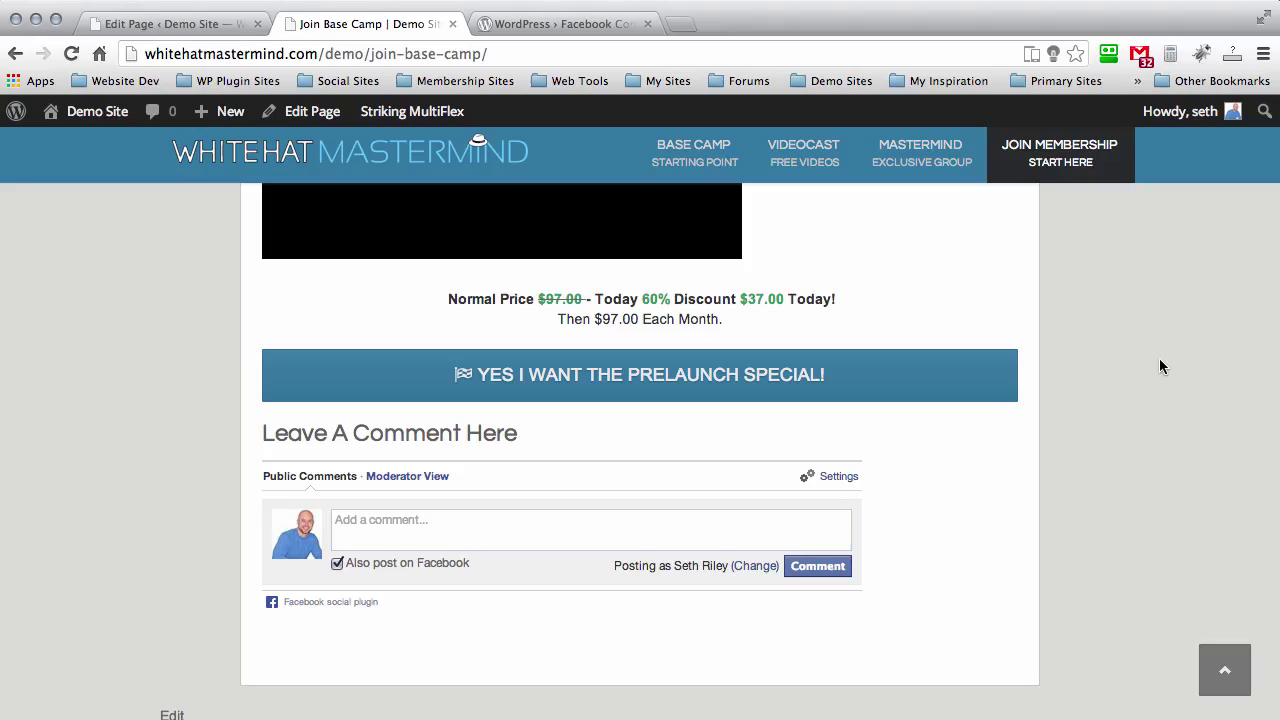
type("this is a test and I lve")
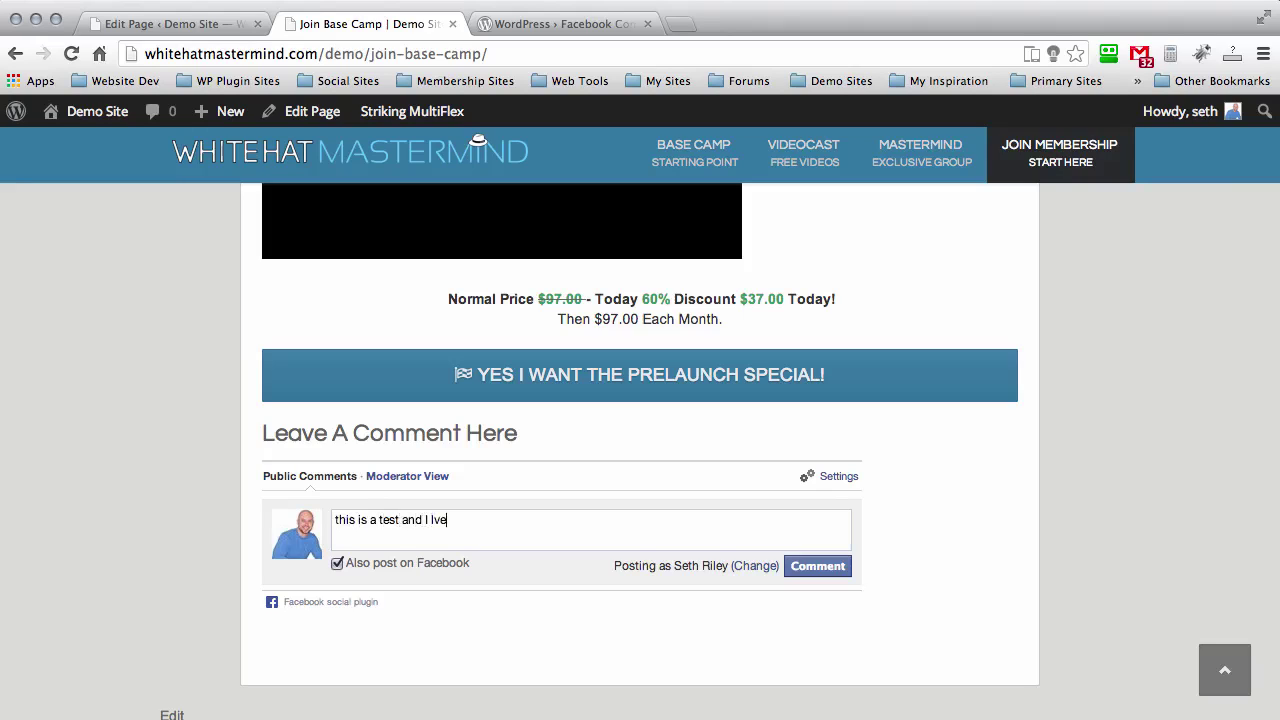
key("BackSpace")
key("BackSpace")
type("ive it!")
left_click(823, 570)
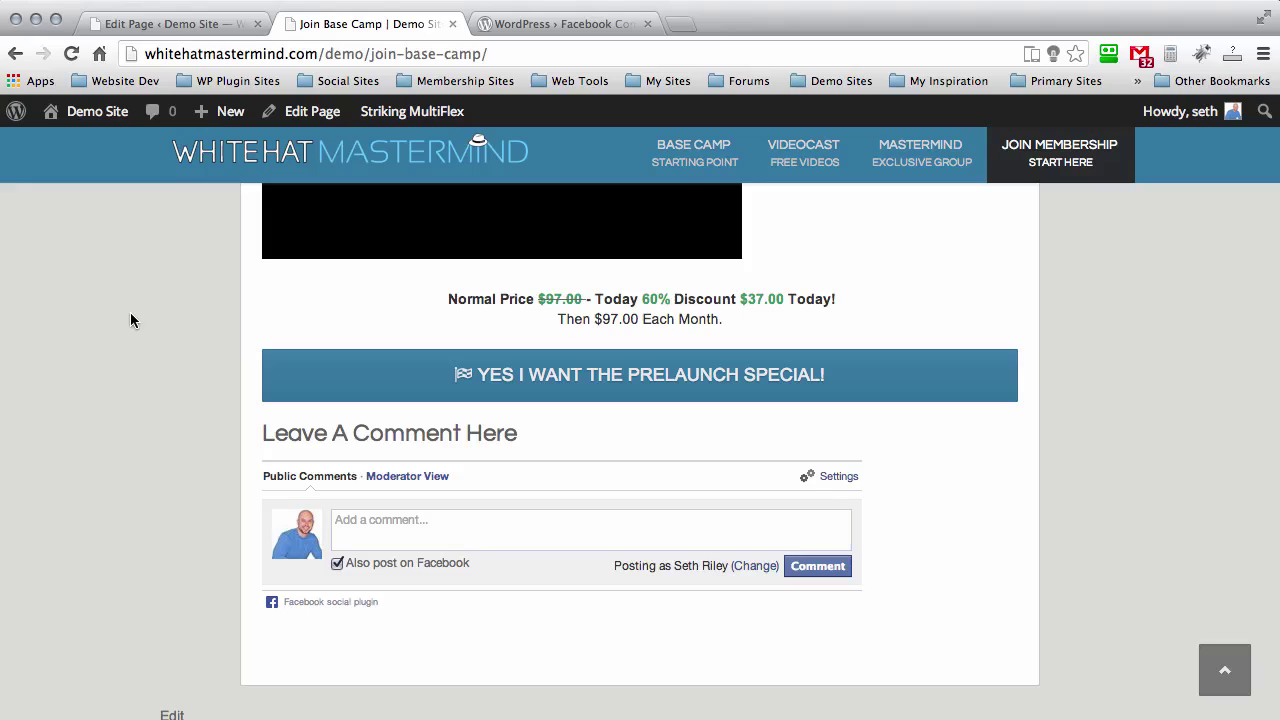
key("super+r")
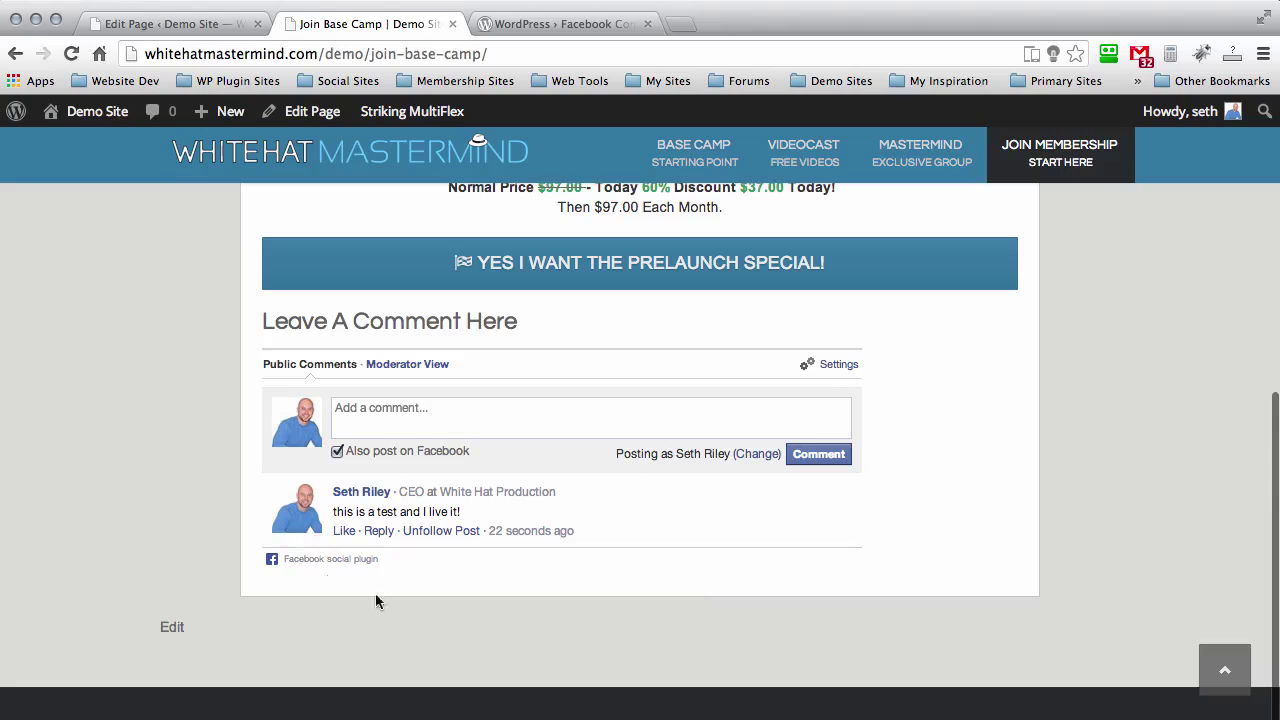
Close the WordPress plugin support page and open facebook.com in a new browser tab
left_click(565, 24)
left_click(645, 24)
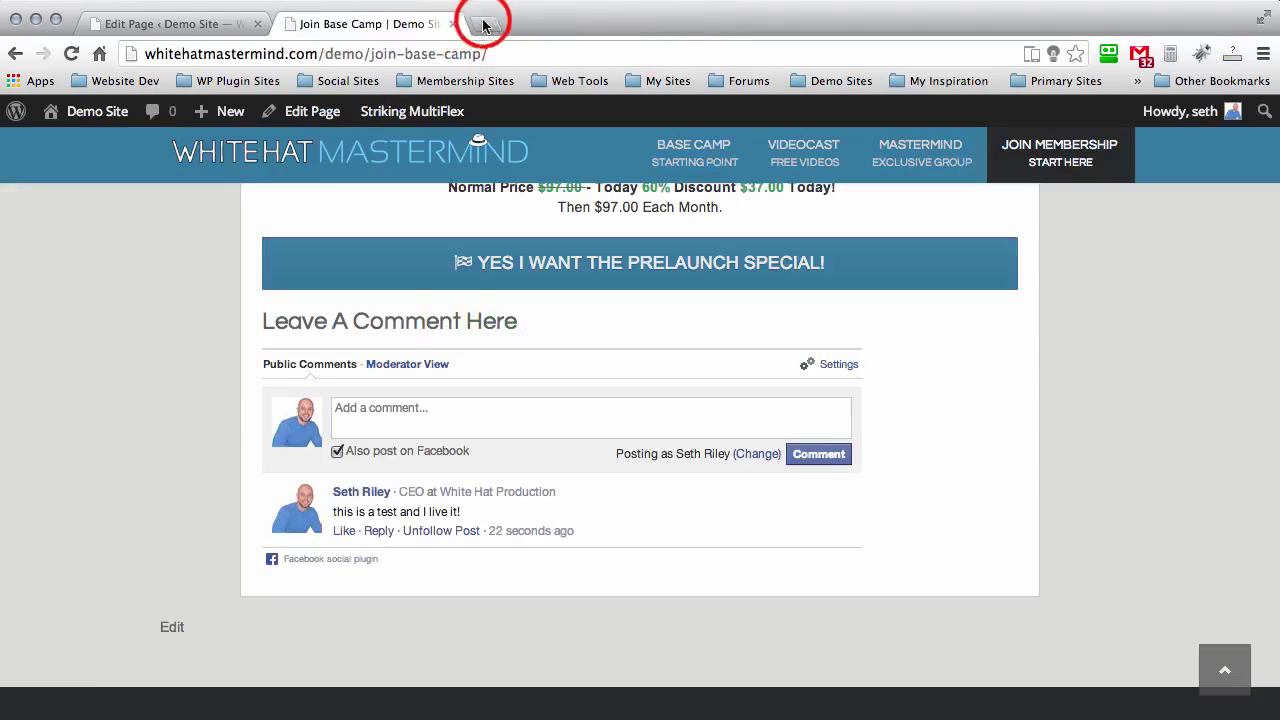
left_click(480, 23)
type("faceb")
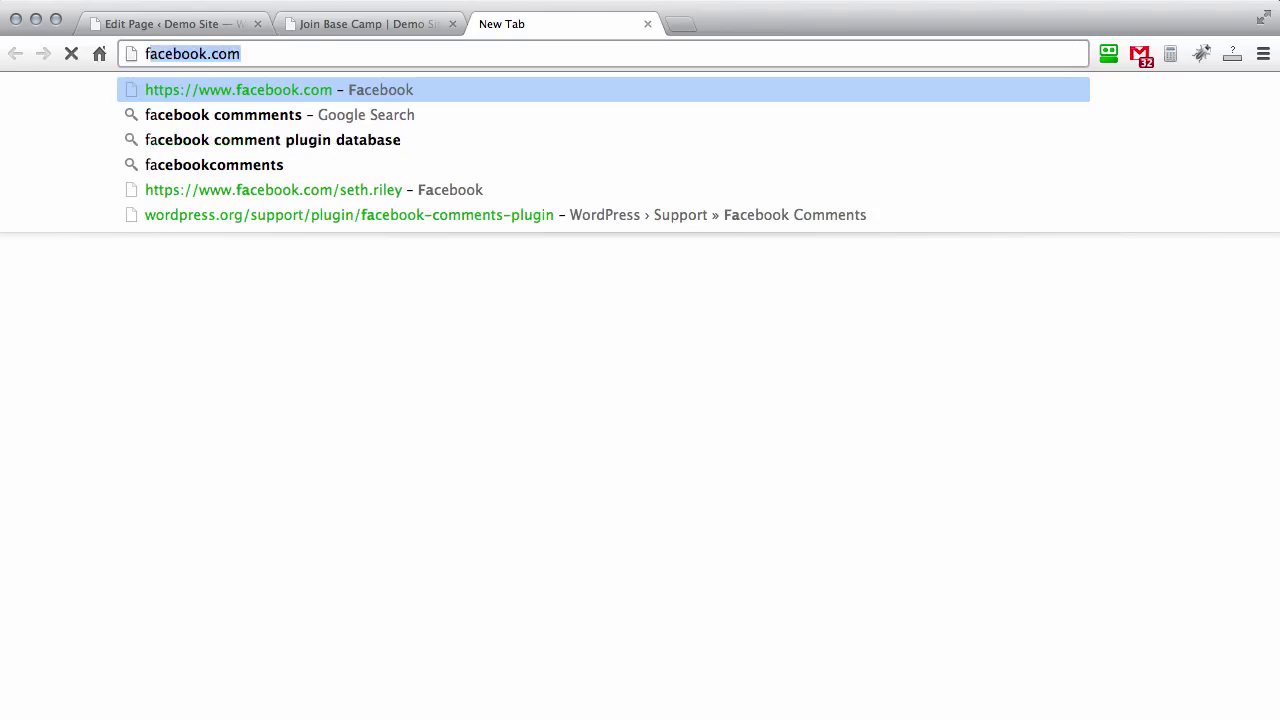
type("oo")
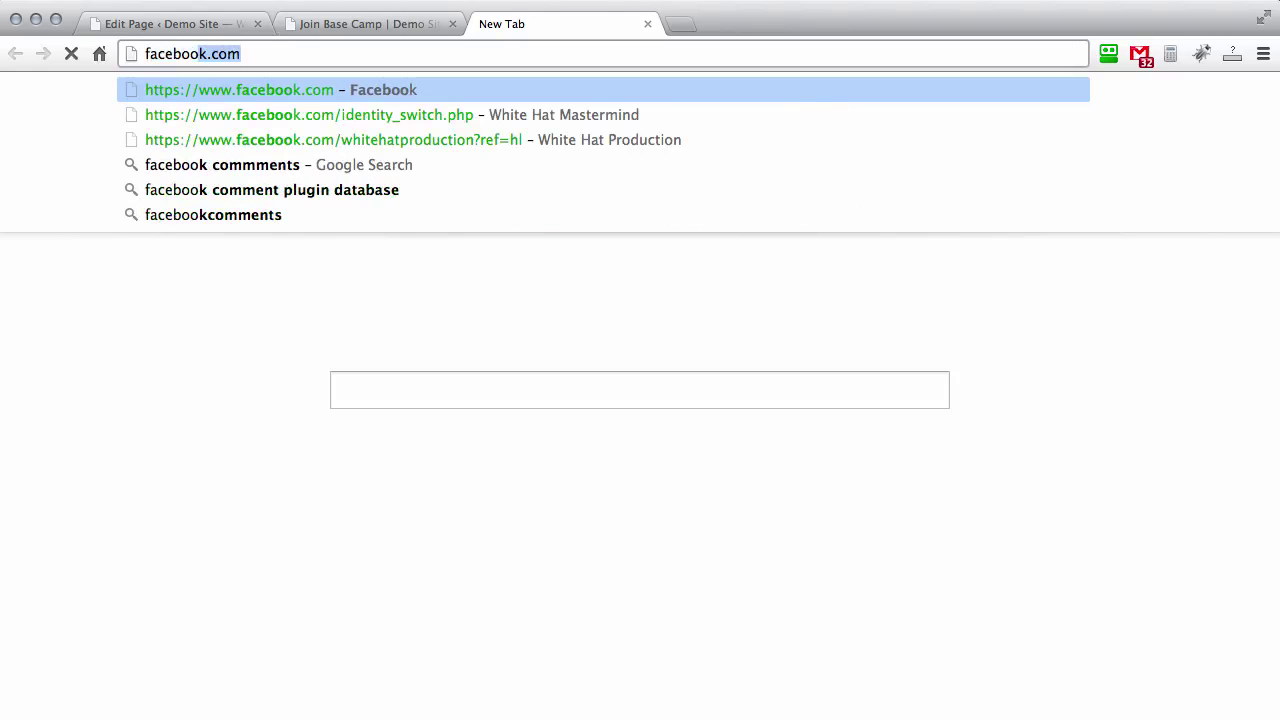
key("Return")
Inspect the test comment's news feed post, follow its link to the page's comment section, and close both pages
left_click(404, 310)
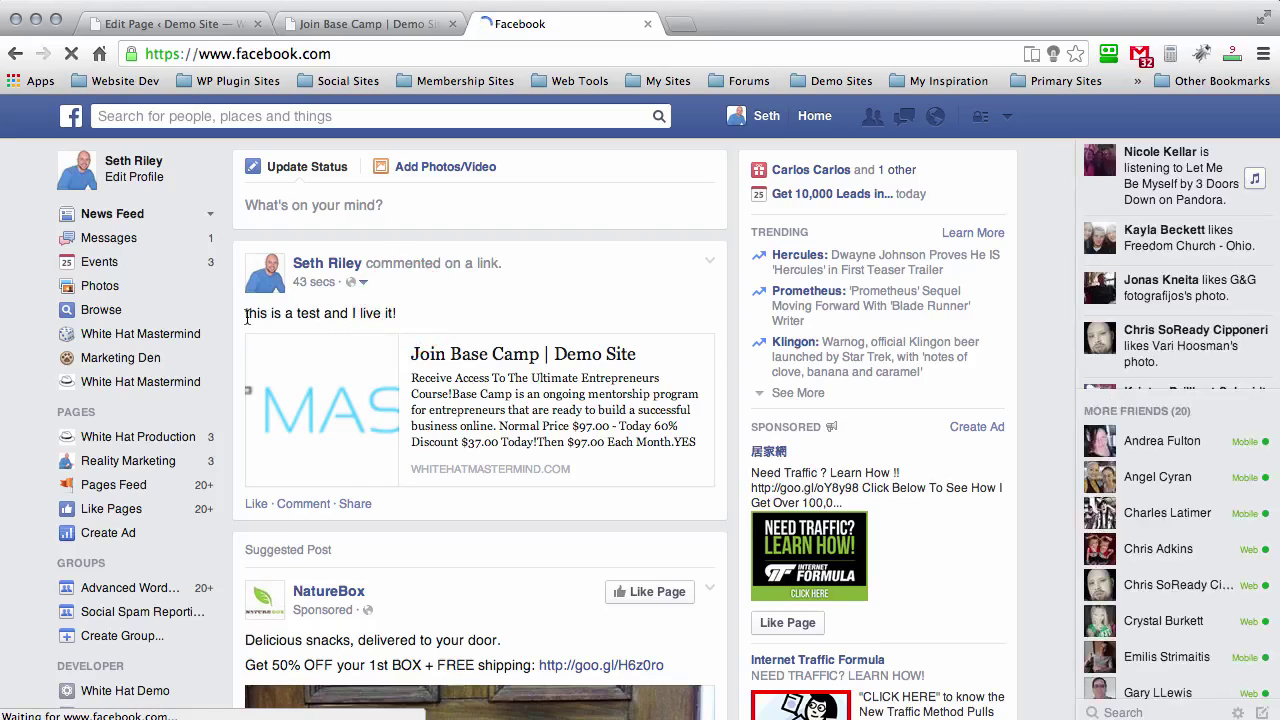
left_click_drag(294, 313, 398, 313)
triple_click(400, 313)
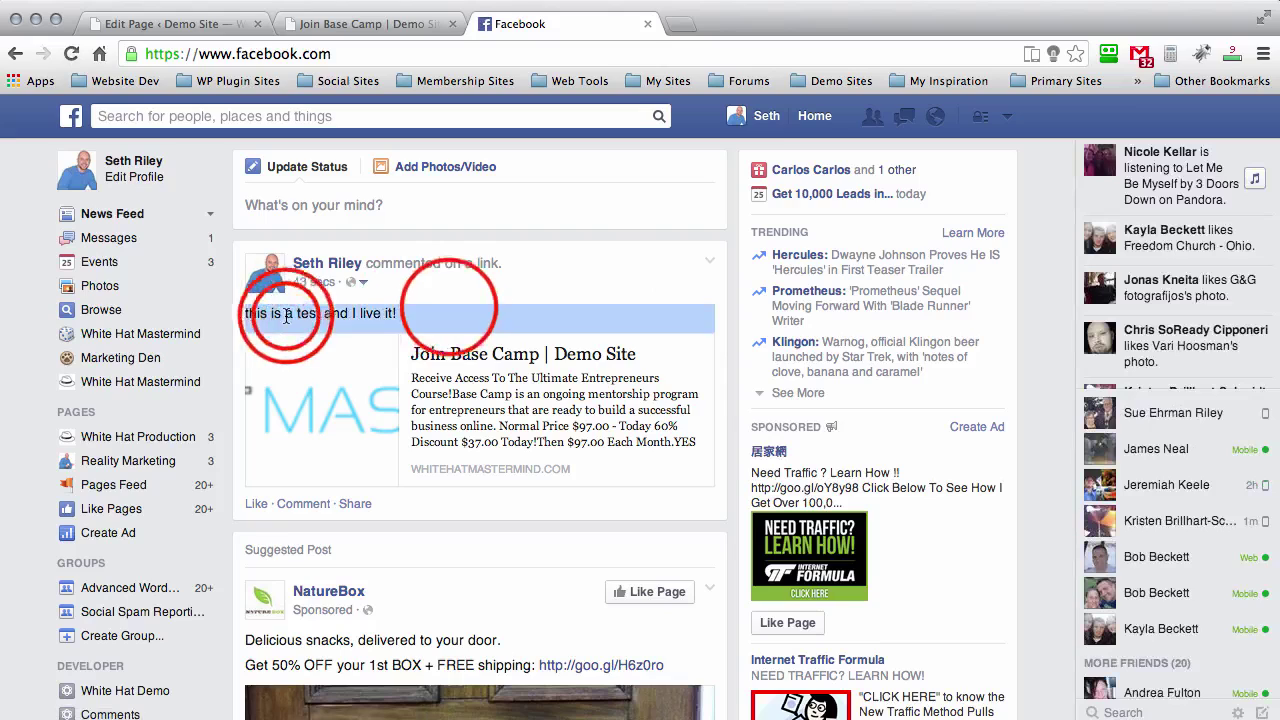
left_click(448, 312)
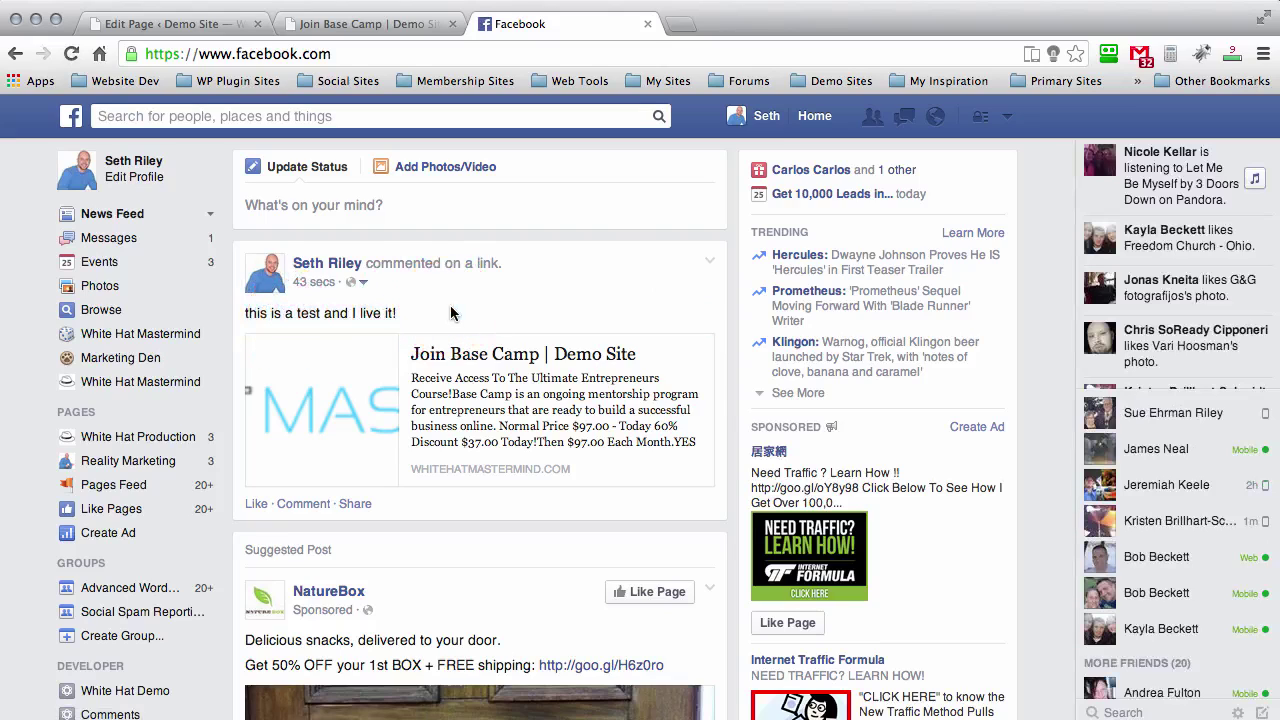
left_click(517, 388)
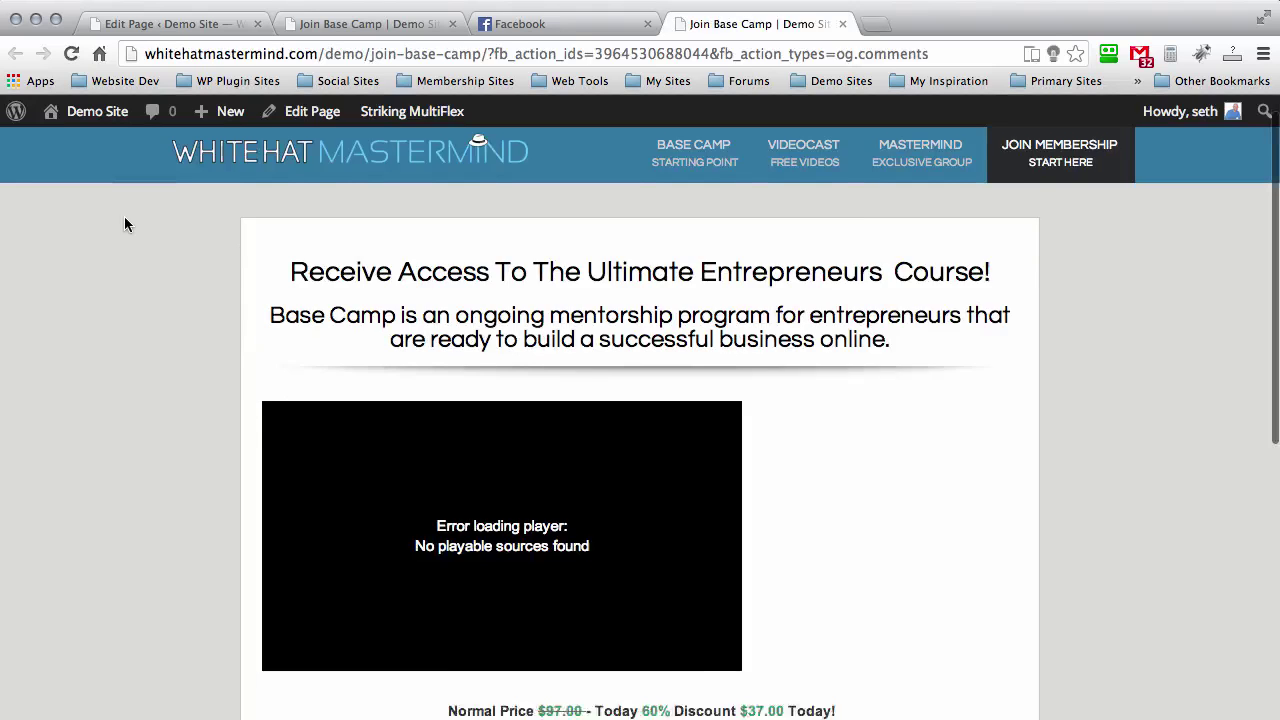
scroll(124, 224, "down", 5)
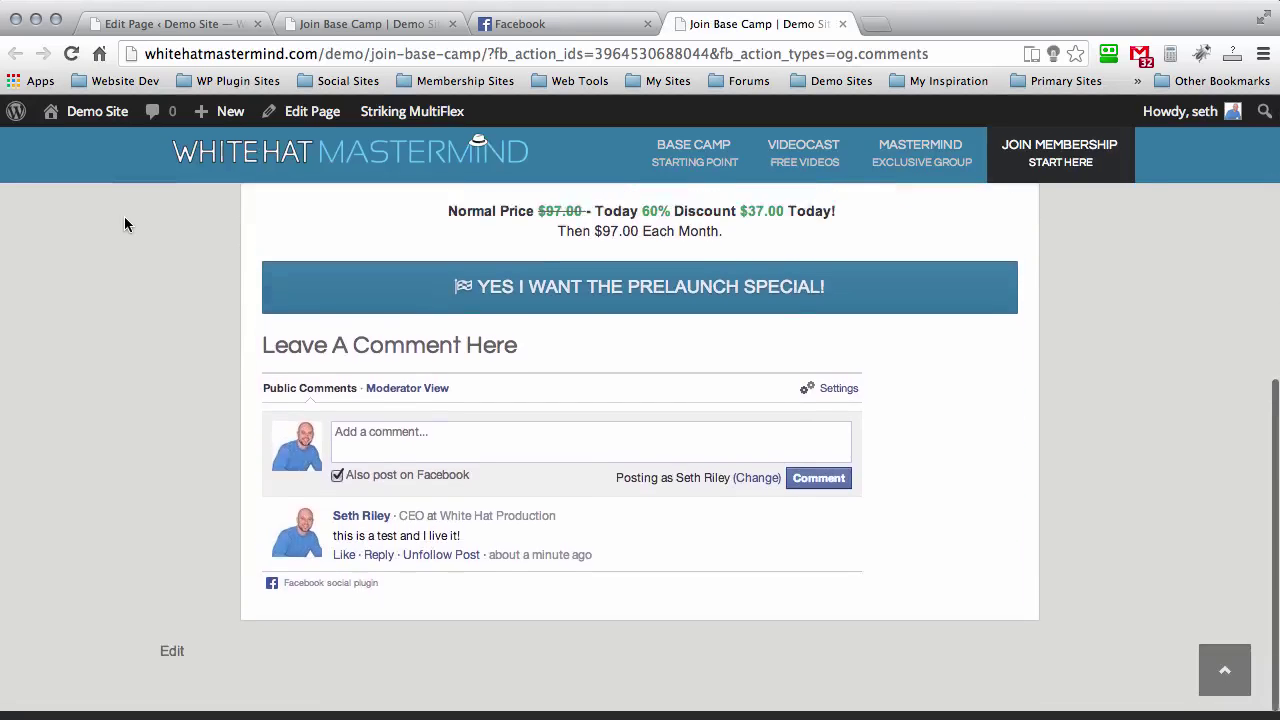
scroll(124, 224, "up", 10)
left_click(842, 23)
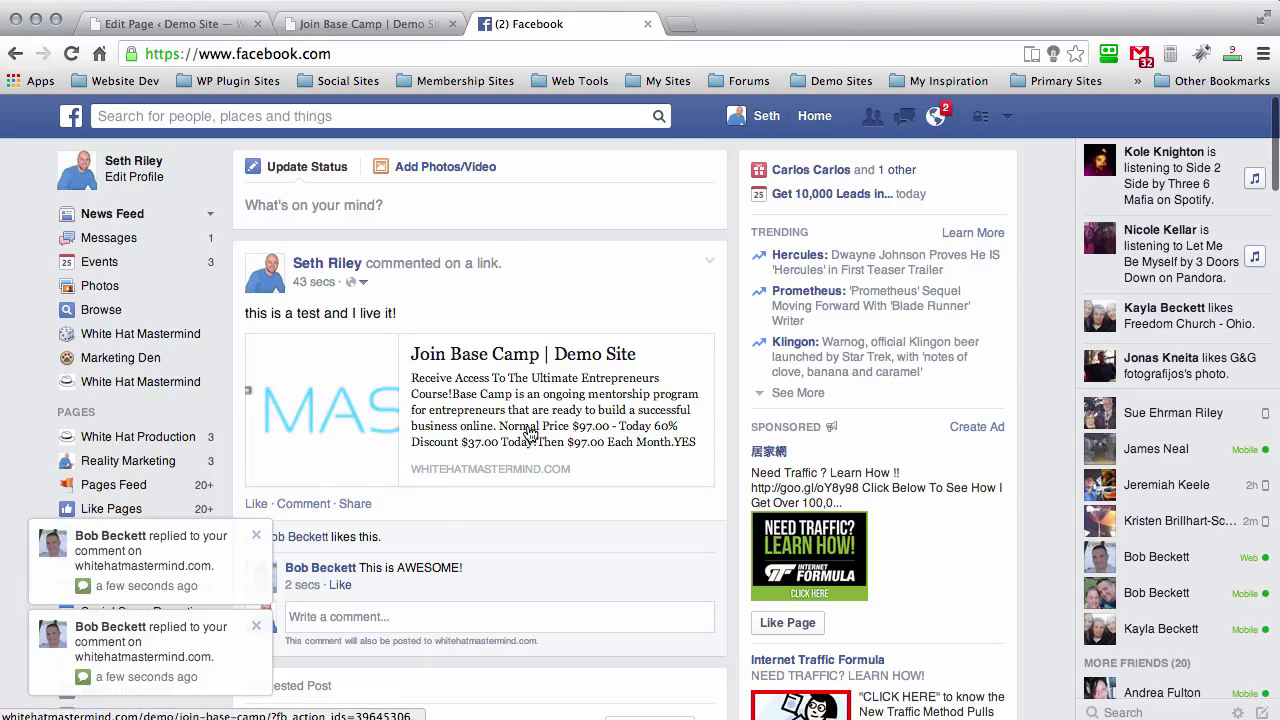
left_click(647, 24)
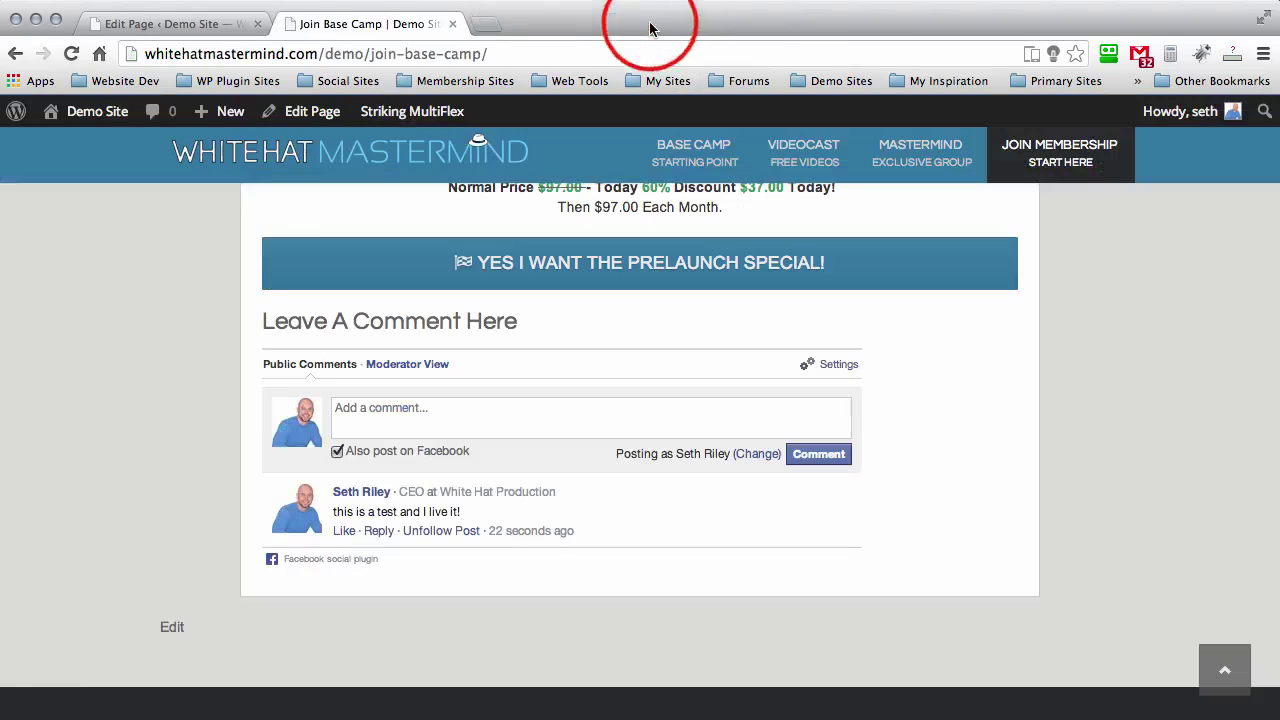
Open the Praesent Et Urna Turpis blog post from the demo site's home page
scroll(170, 362, "up", 15)
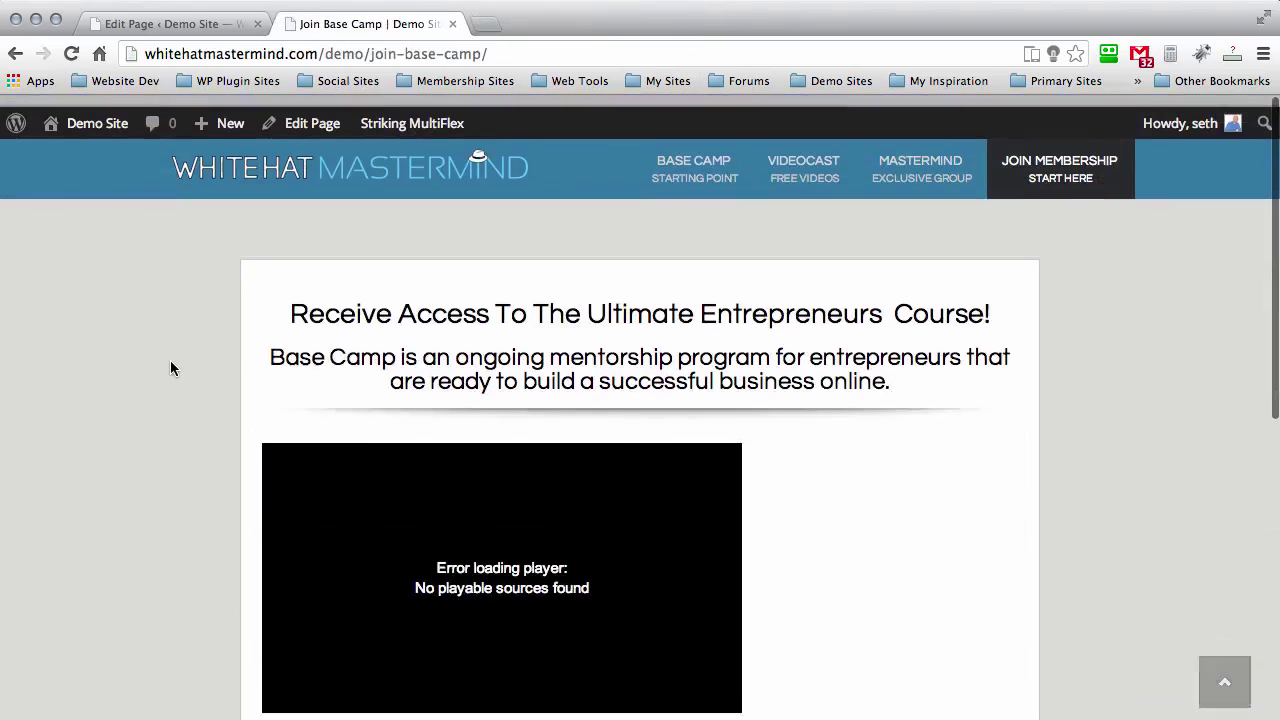
left_click(374, 150)
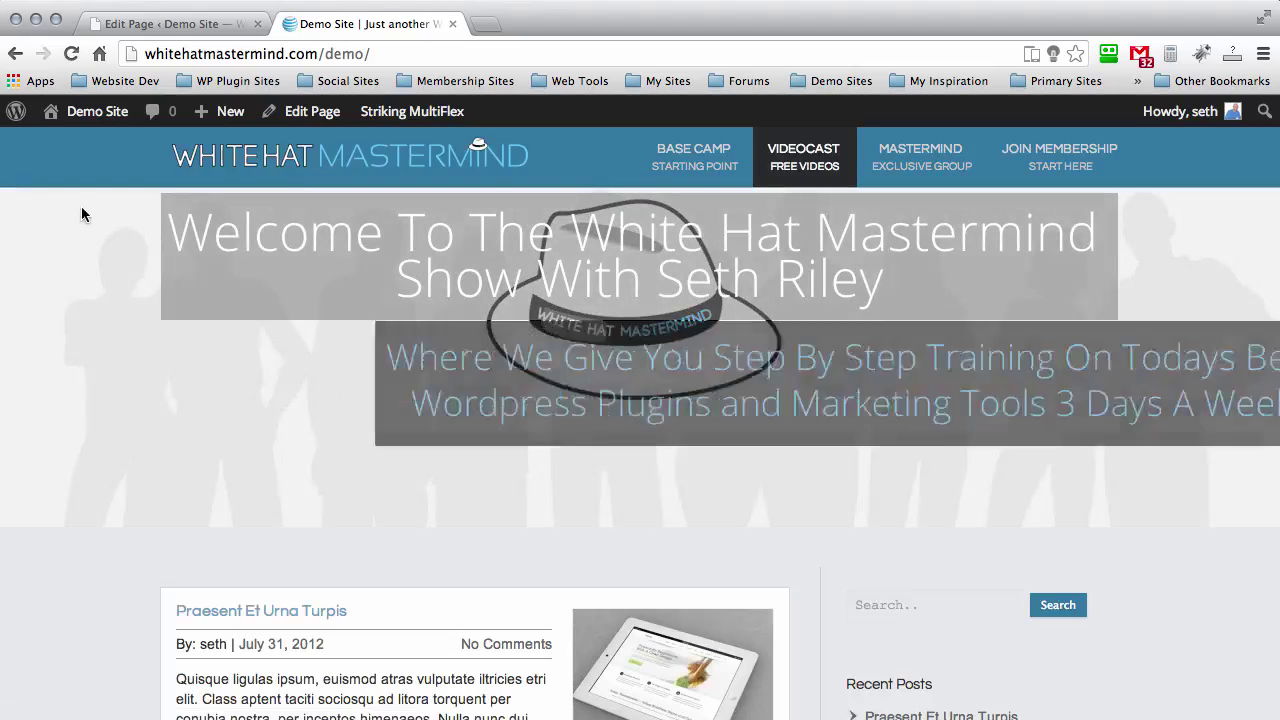
scroll(80, 208, "down", 5)
left_click(206, 390)
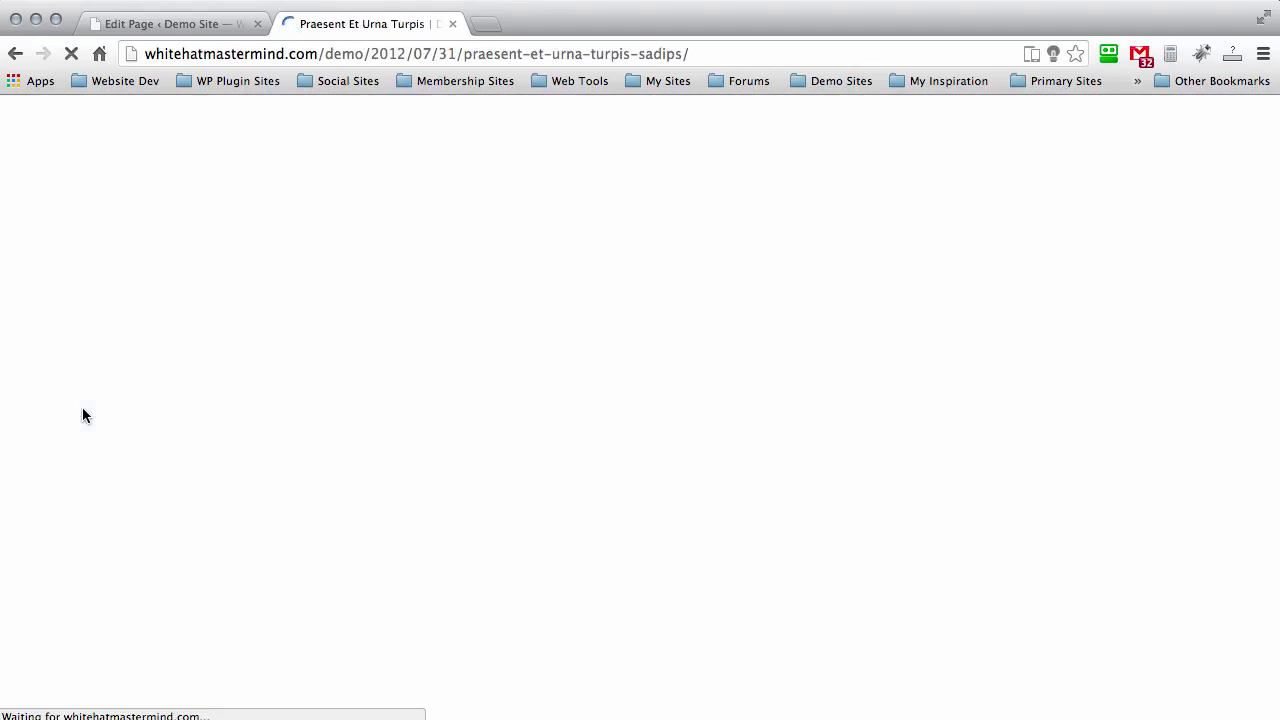
Examine the Facebook comment box below the blog post's text and the default Leave a Reply form beneath it
scroll(82, 335, "down", 5)
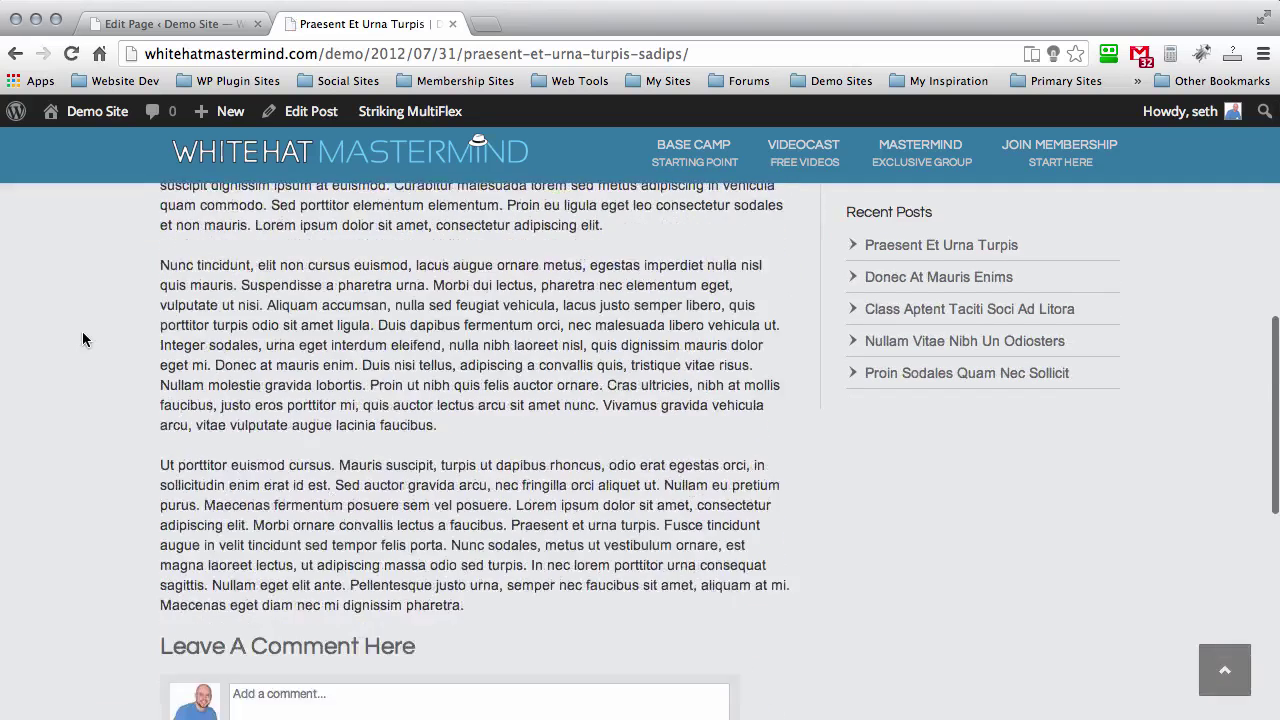
scroll(82, 339, "down", 4)
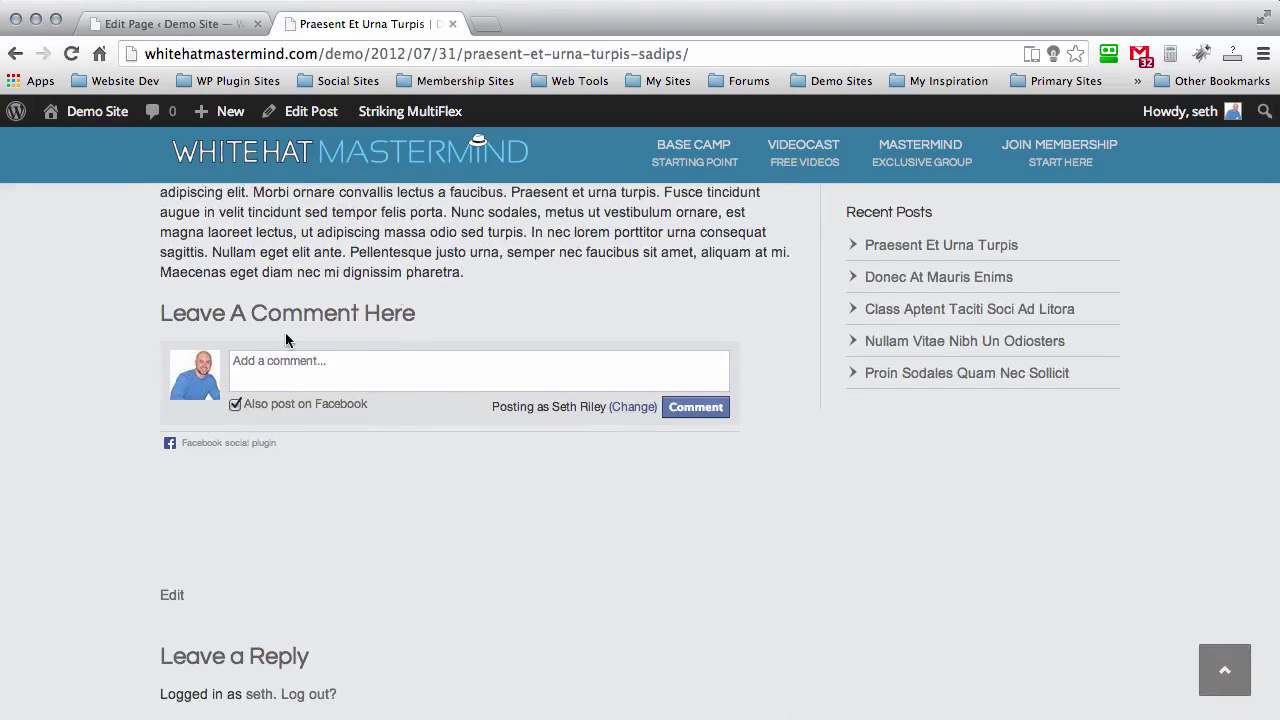
left_click(372, 366)
scroll(77, 369, "up", 2)
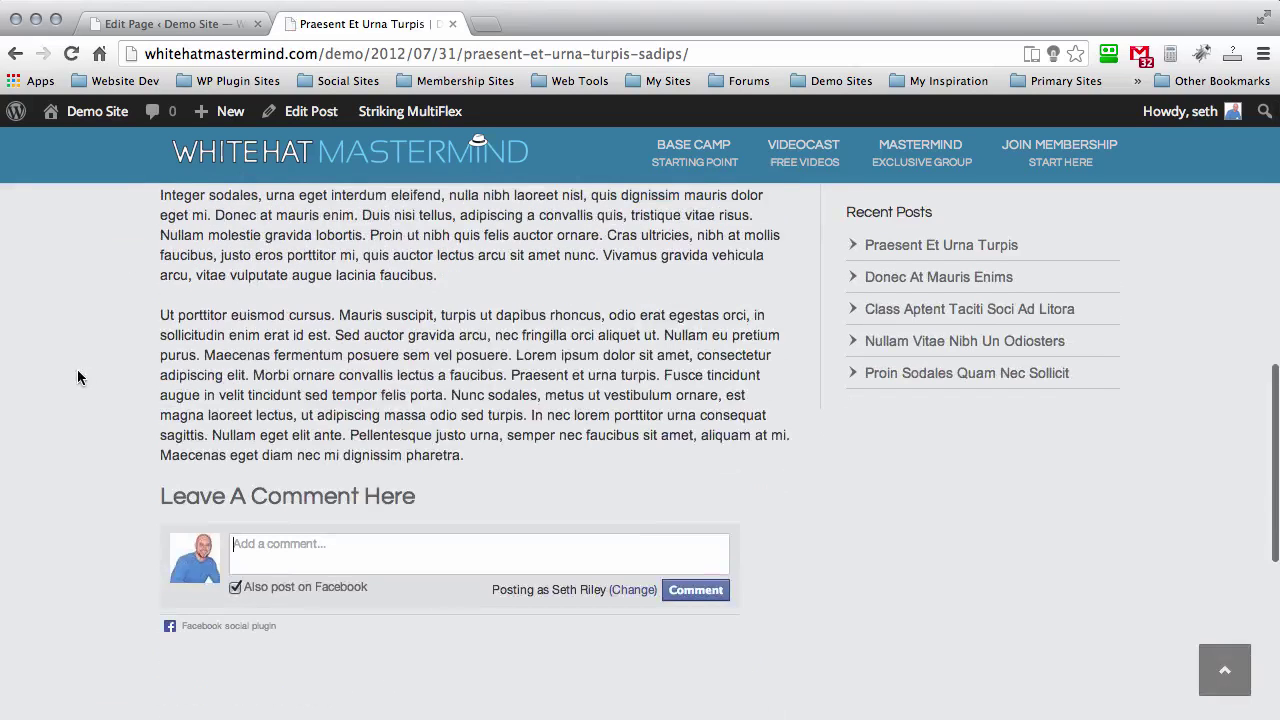
scroll(78, 370, "up", 5)
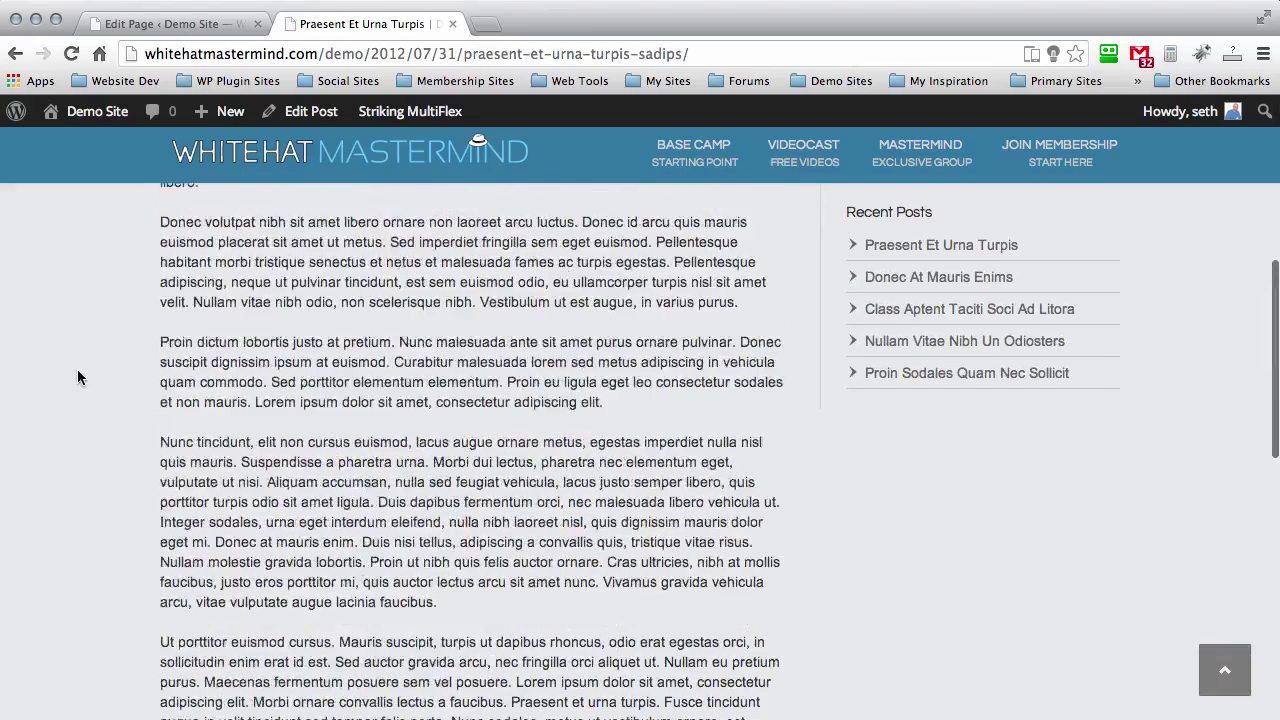
scroll(77, 377, "up", 2)
scroll(77, 377, "down", 4)
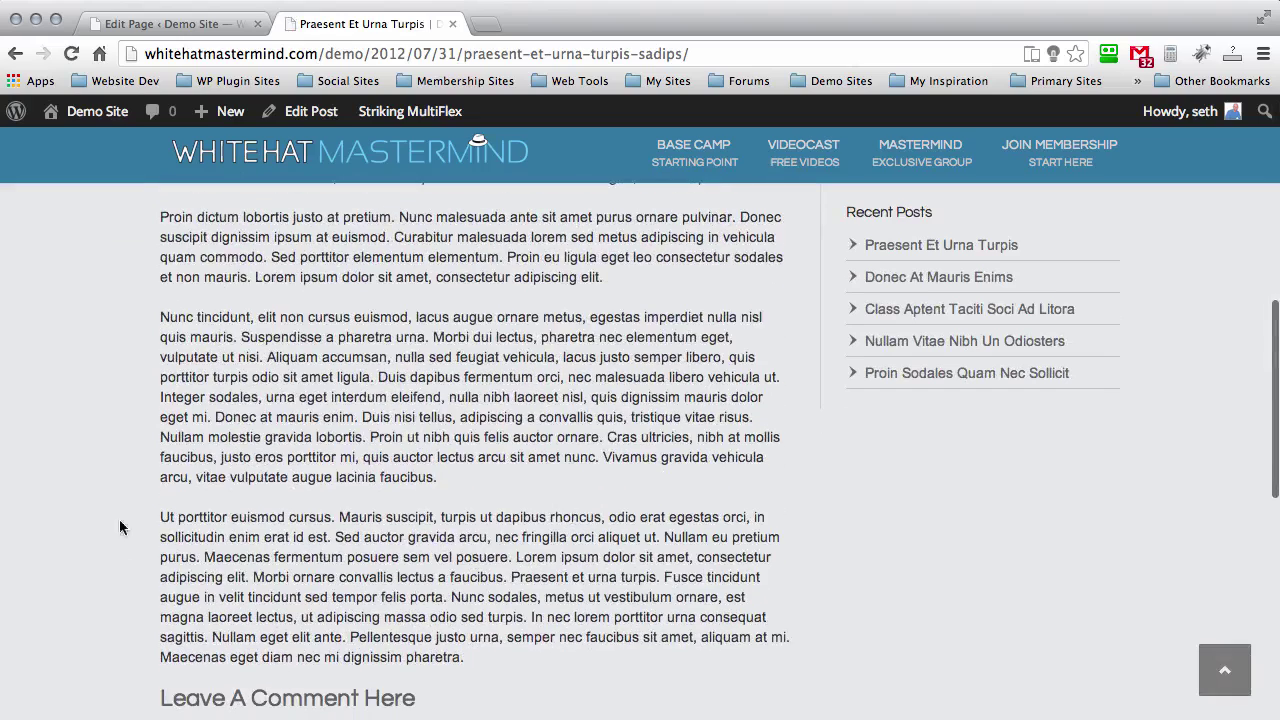
scroll(113, 429, "down", 8)
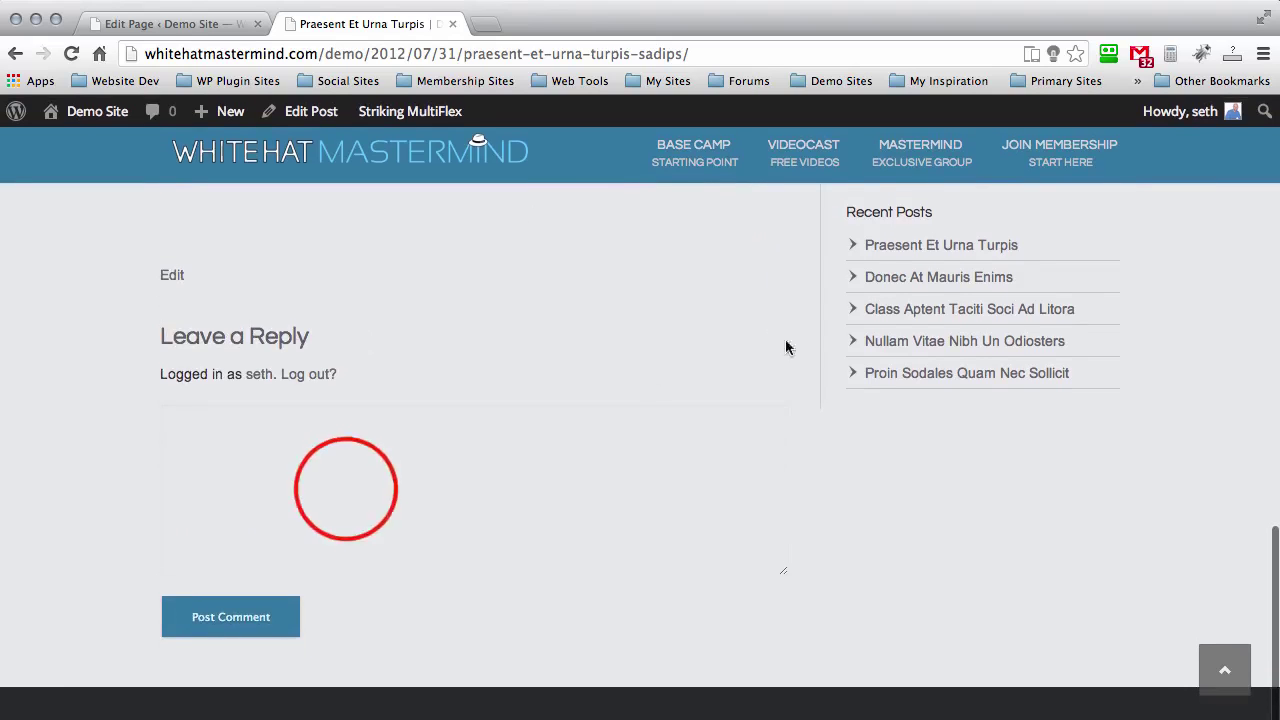
left_click(346, 486)
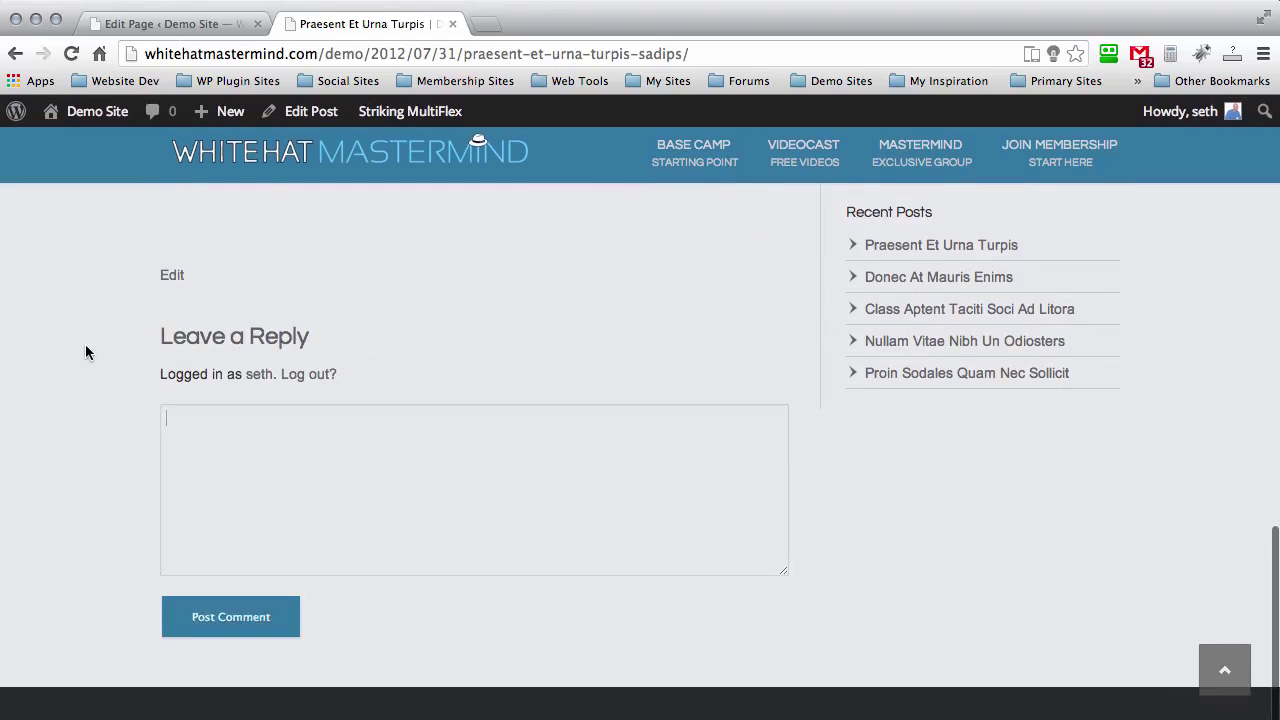
Compare the post's Facebook comment box with the default WordPress reply form further down the same post
left_click(343, 315)
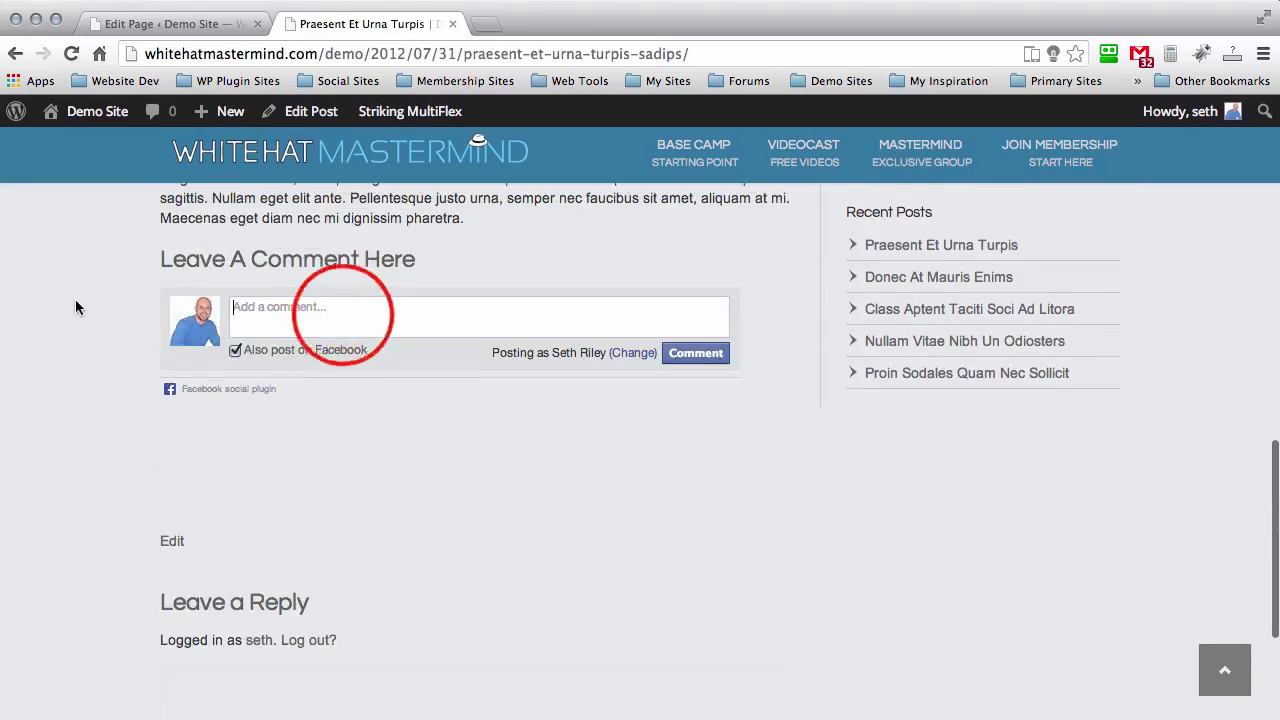
left_click(352, 570)
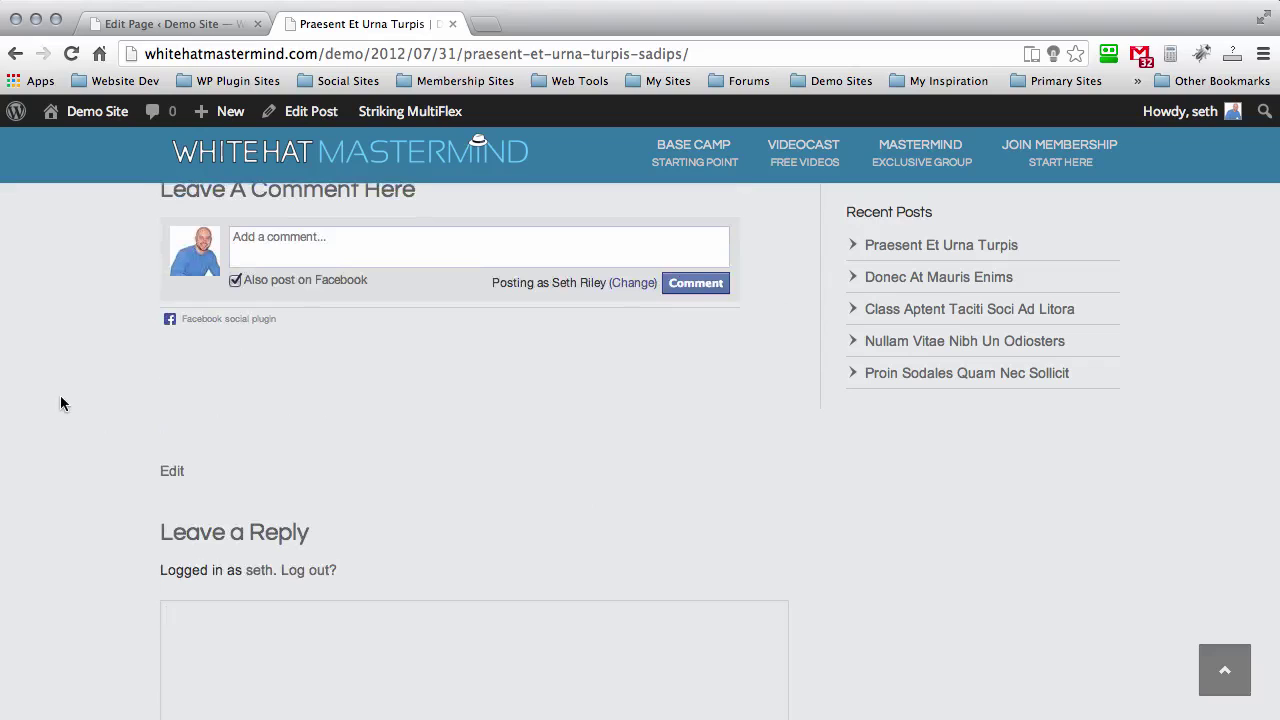
scroll(70, 289, "up", 3)
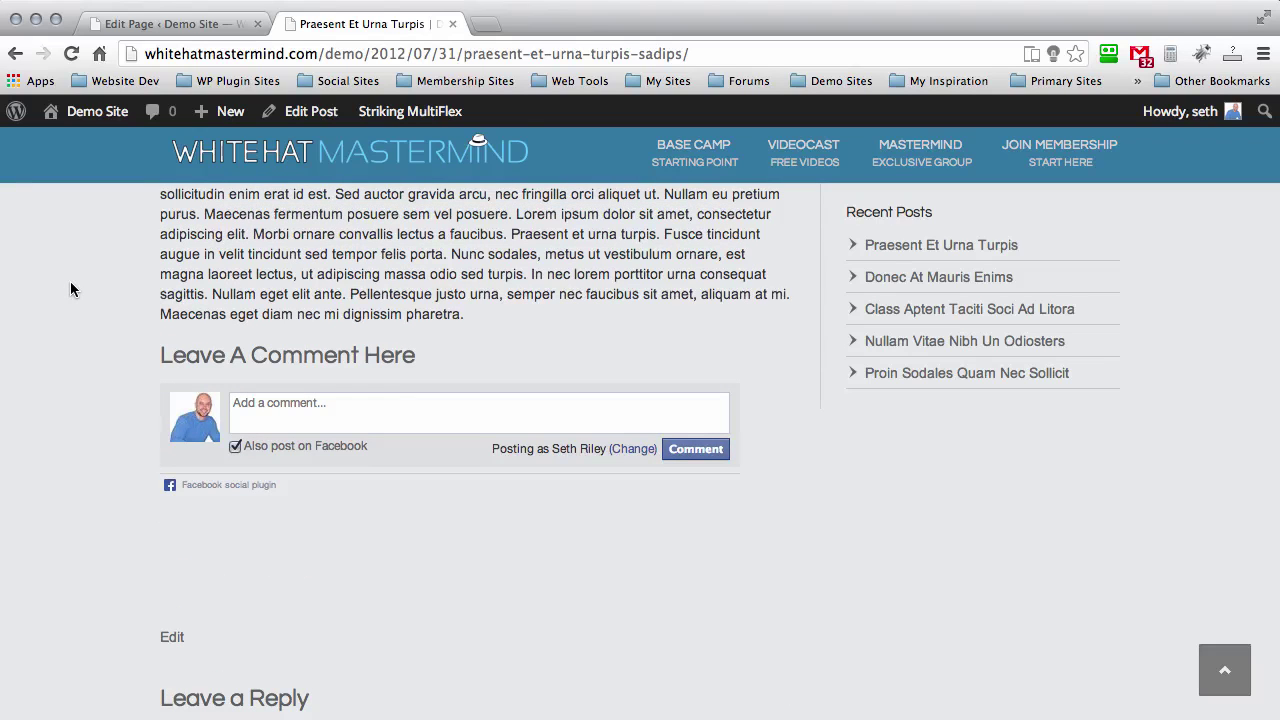
scroll(70, 289, "down", 3)
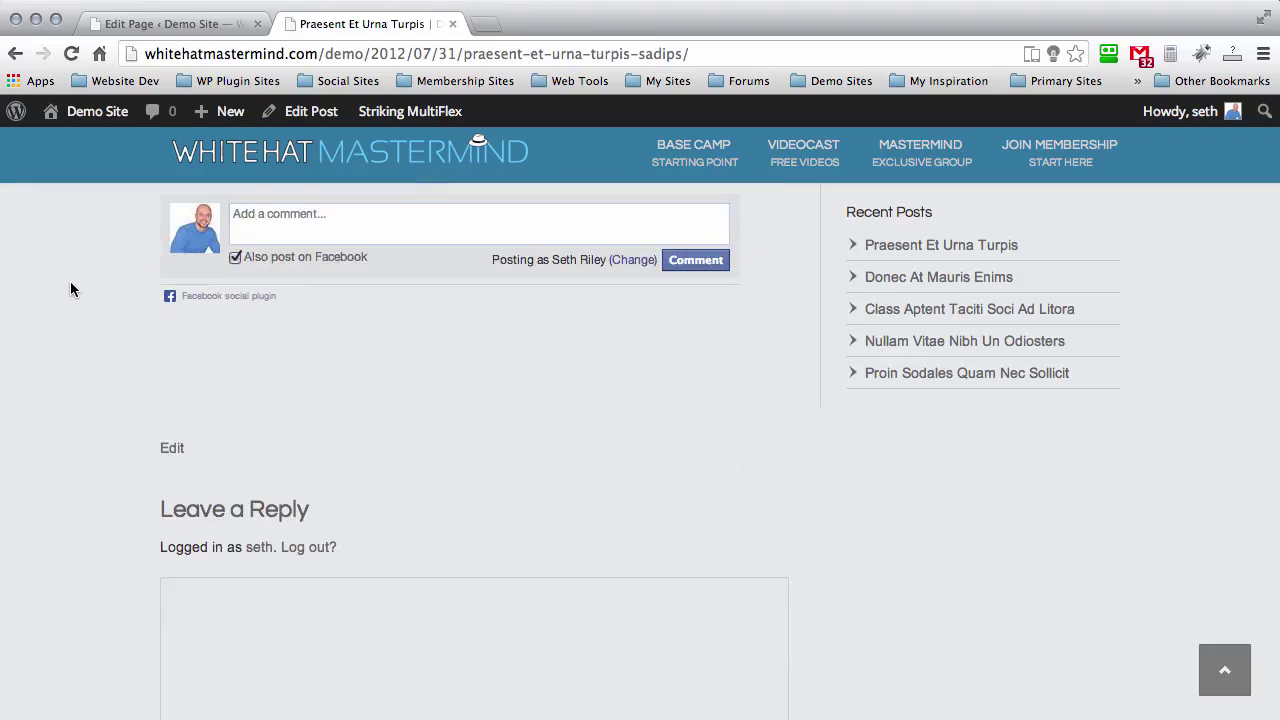
scroll(70, 289, "up", 2)
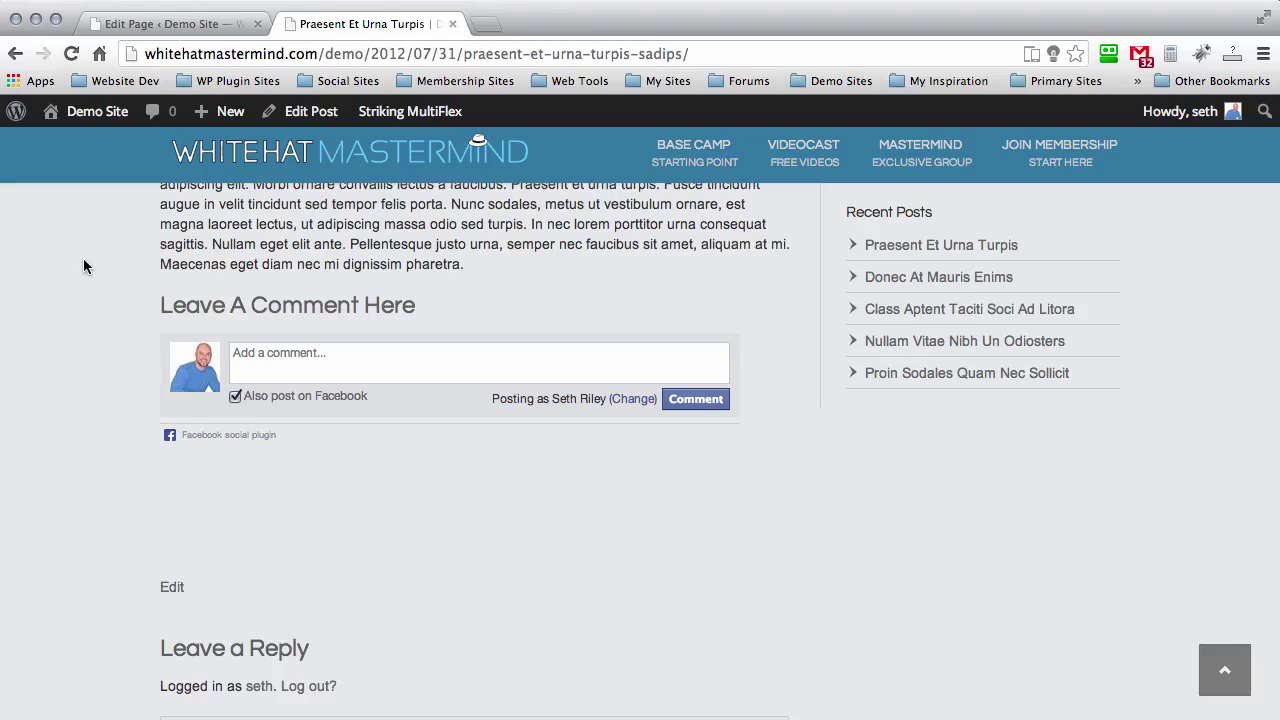
scroll(83, 265, "down", 5)
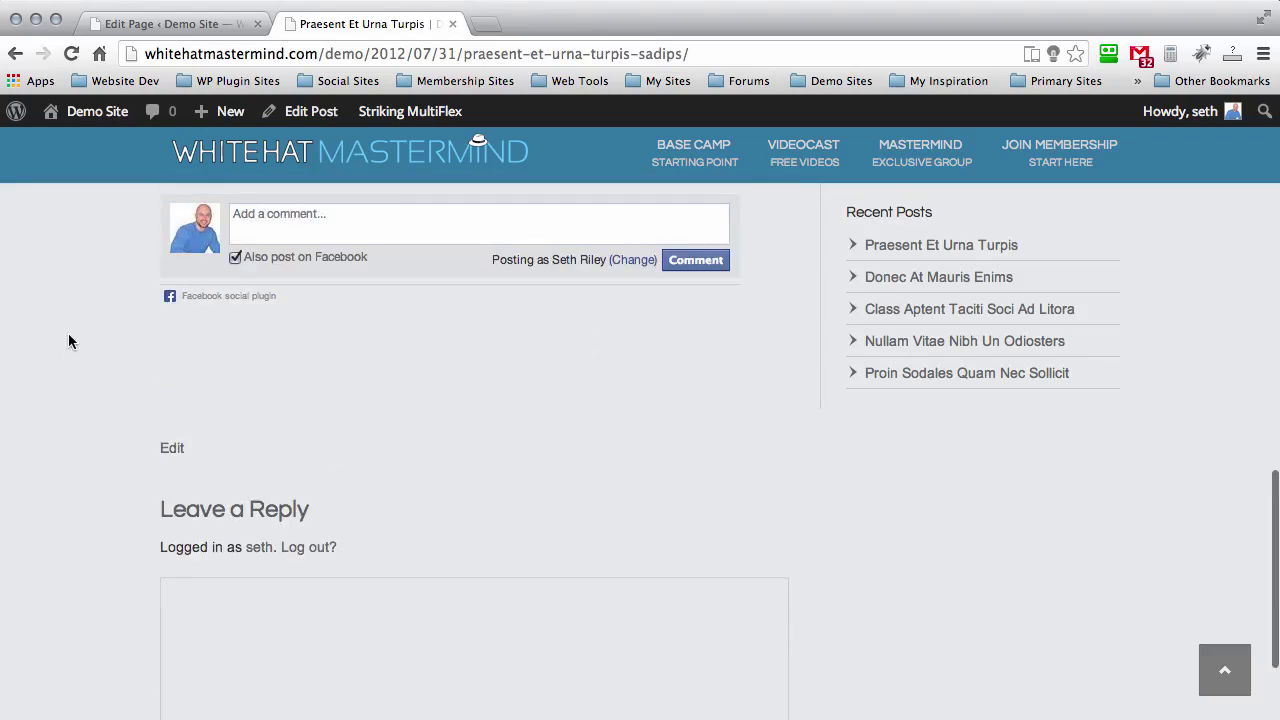
scroll(68, 340, "down", 2)
Open the Praesent Et Urna Turpis post for editing from the WordPress list of all posts
left_click(200, 44)
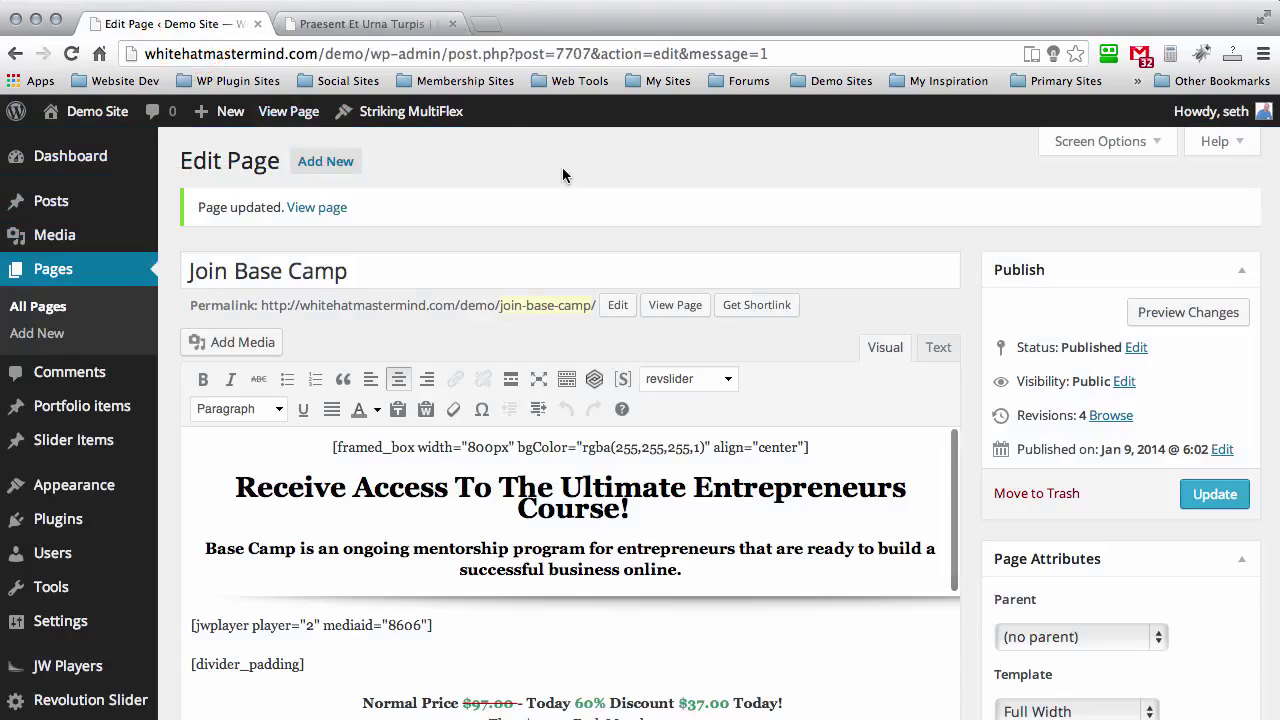
left_click(395, 24)
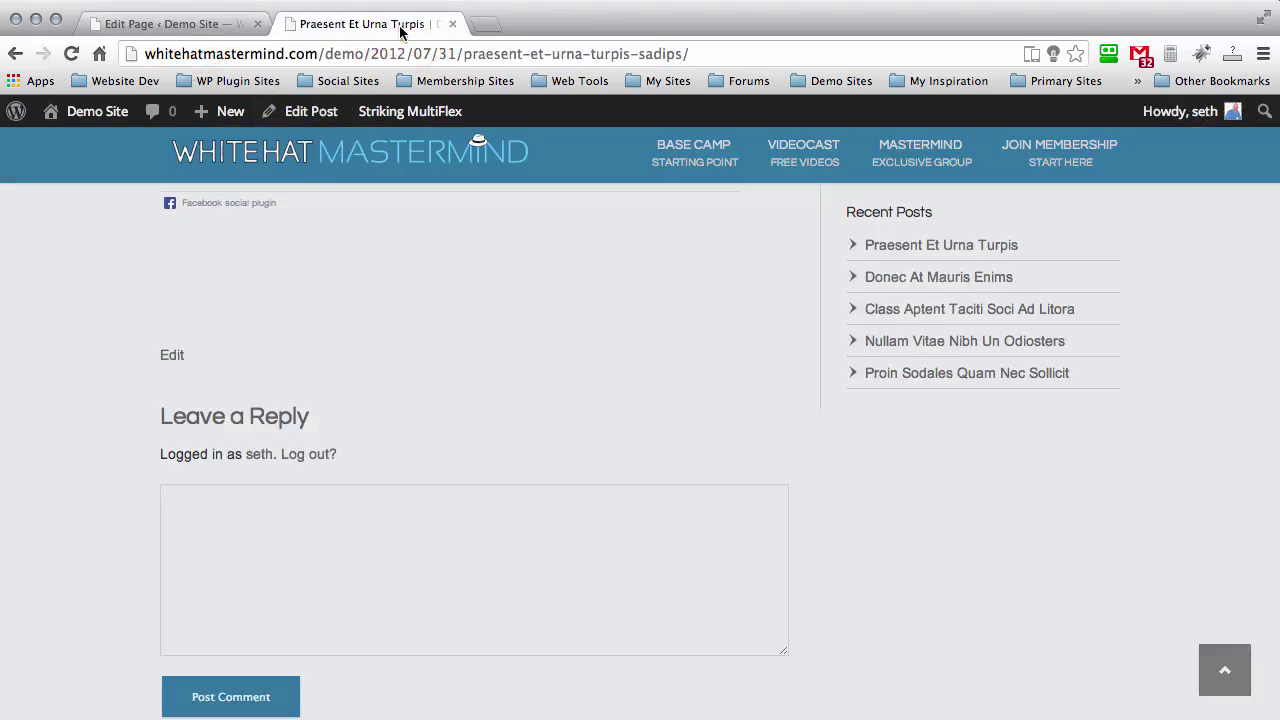
key("super+r")
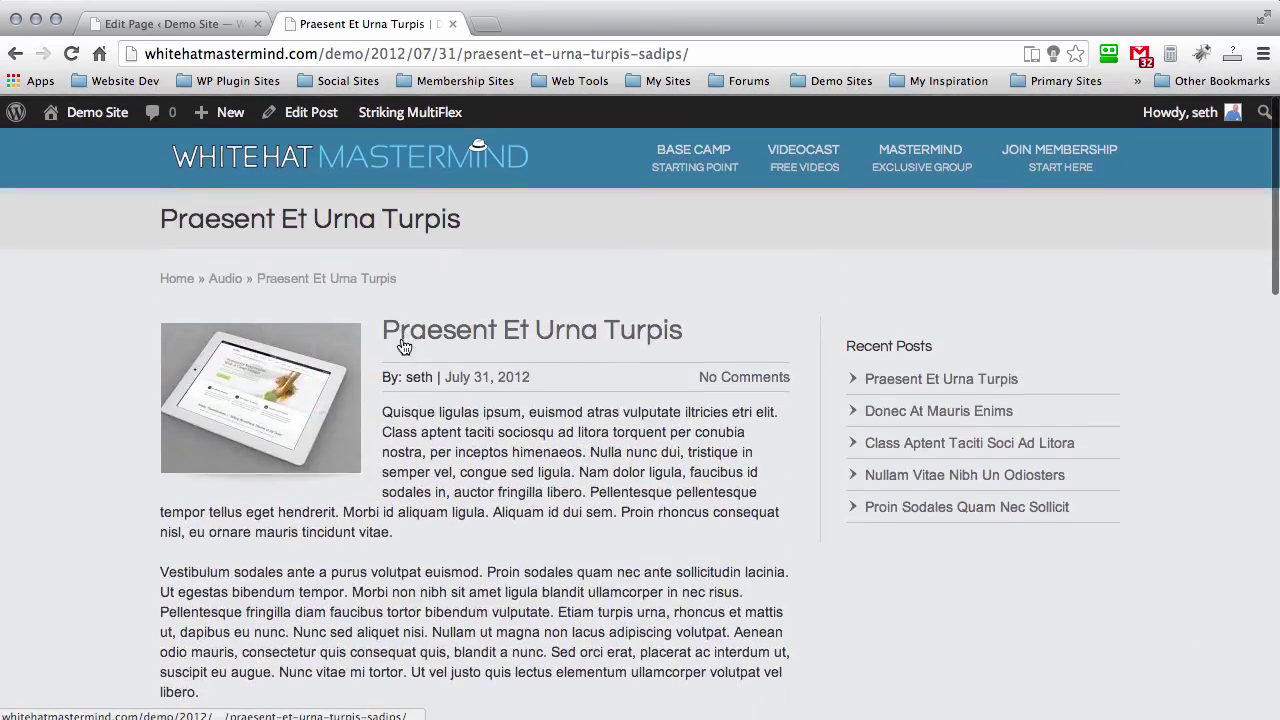
left_click(158, 24)
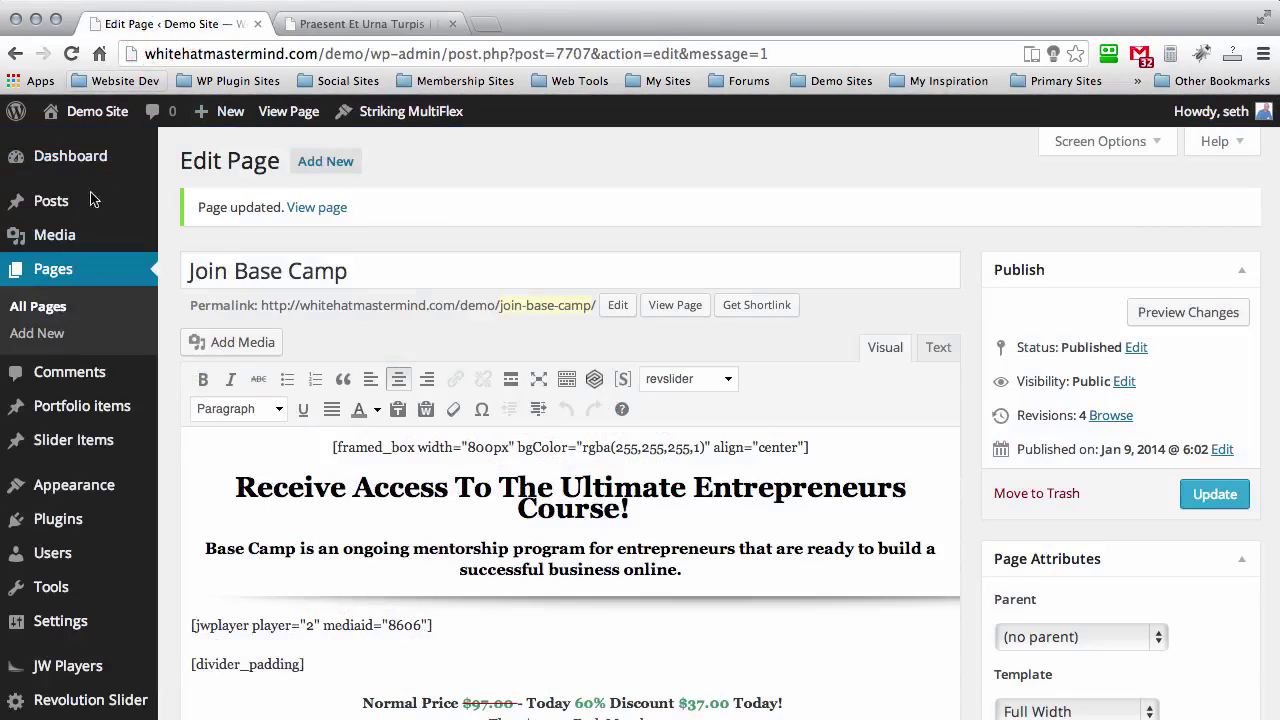
left_click(48, 305)
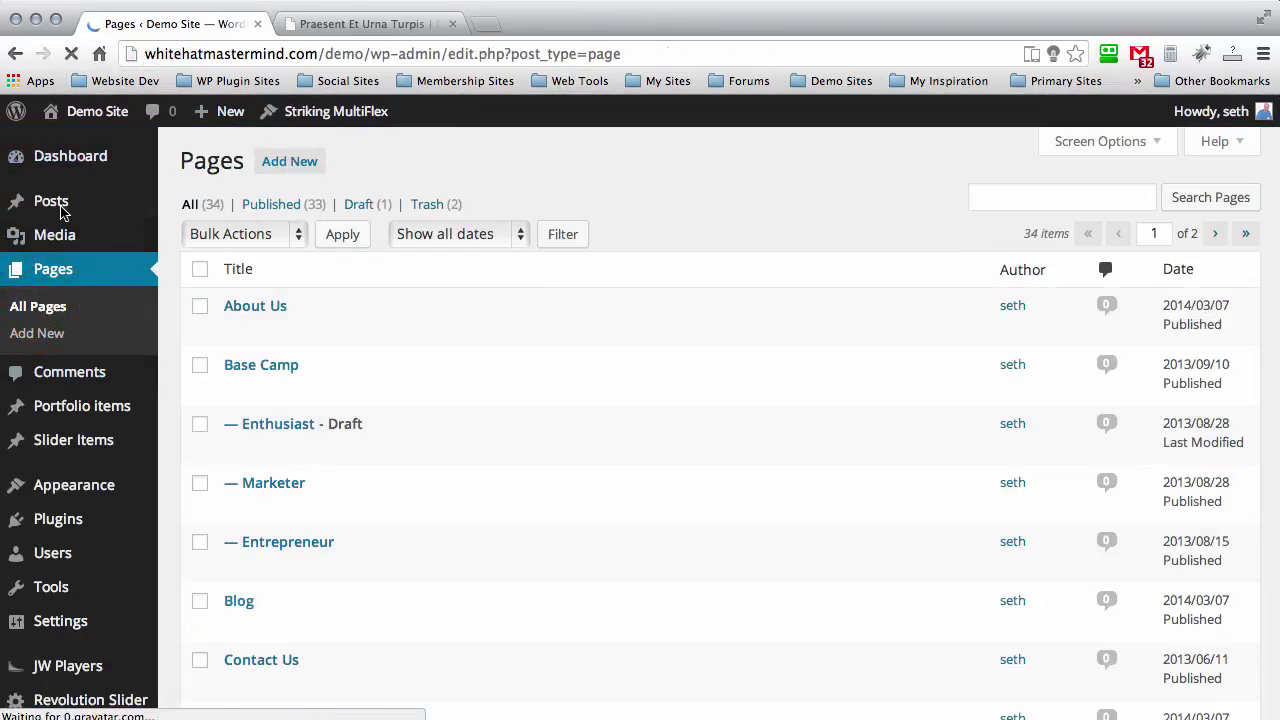
left_click(55, 204)
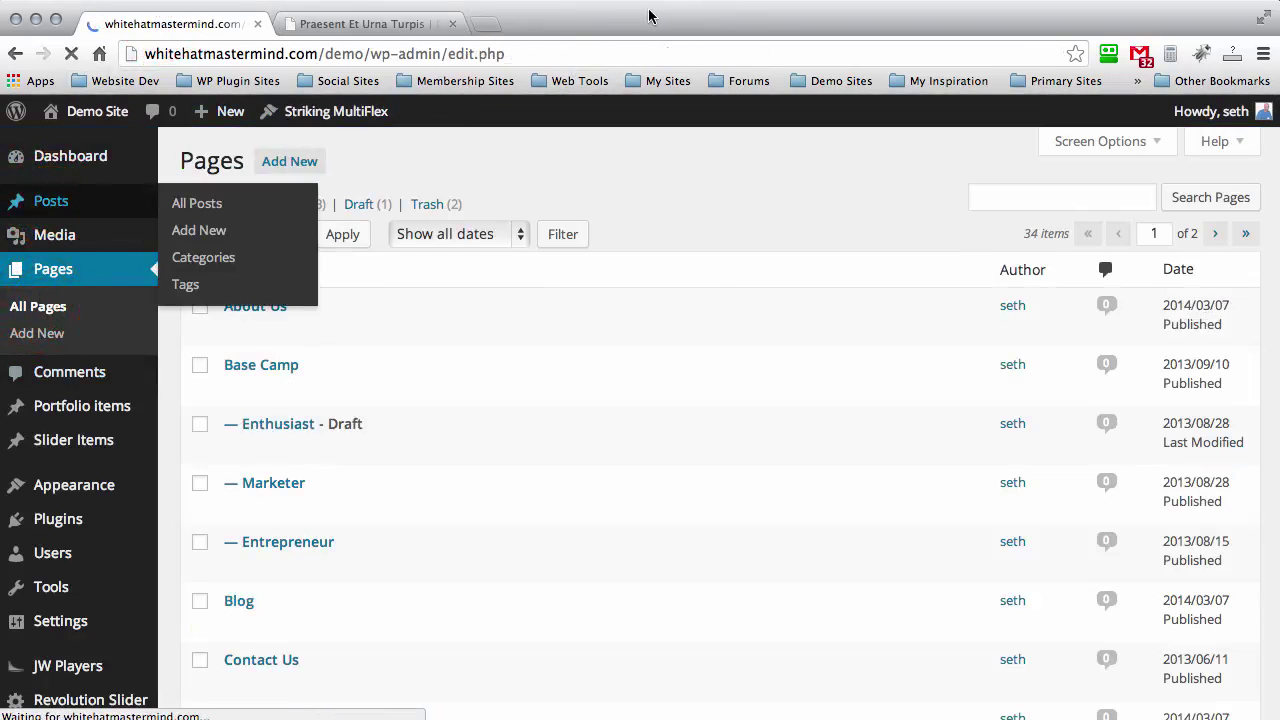
left_click(235, 326)
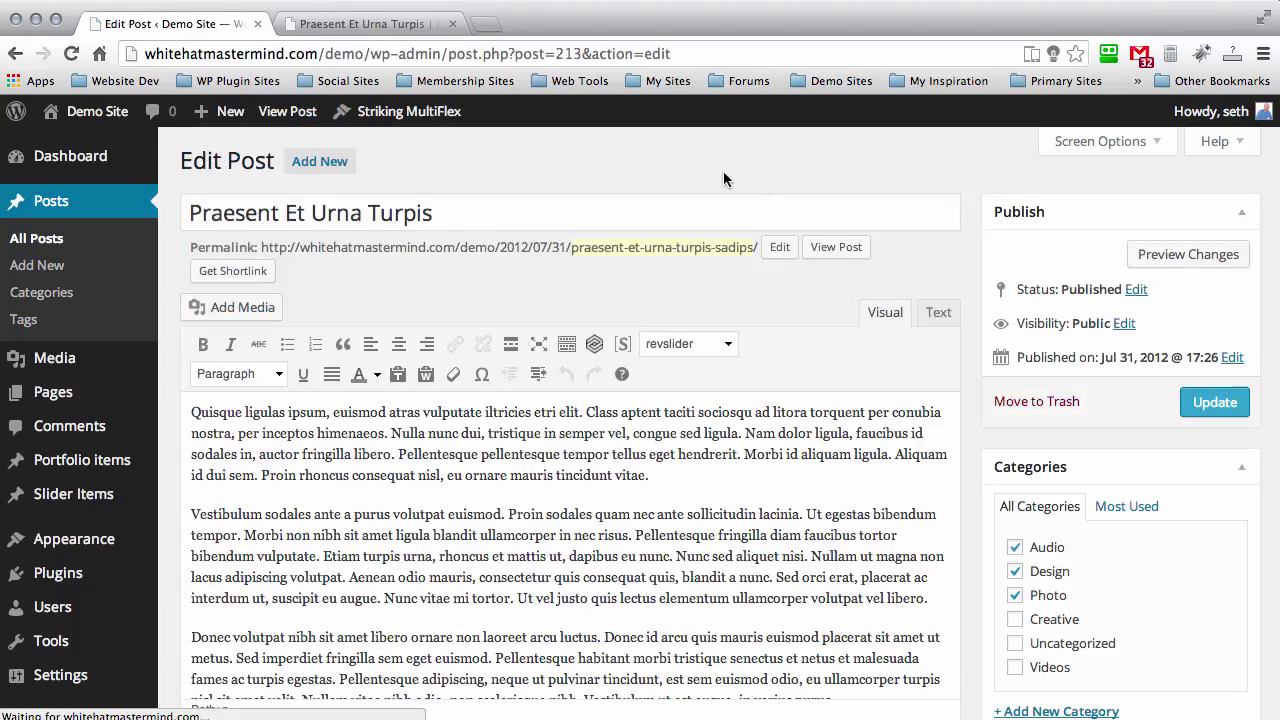
Check that the Discussion section is enabled among the post editor's screen options, toggling it off and back on
left_click(1088, 148)
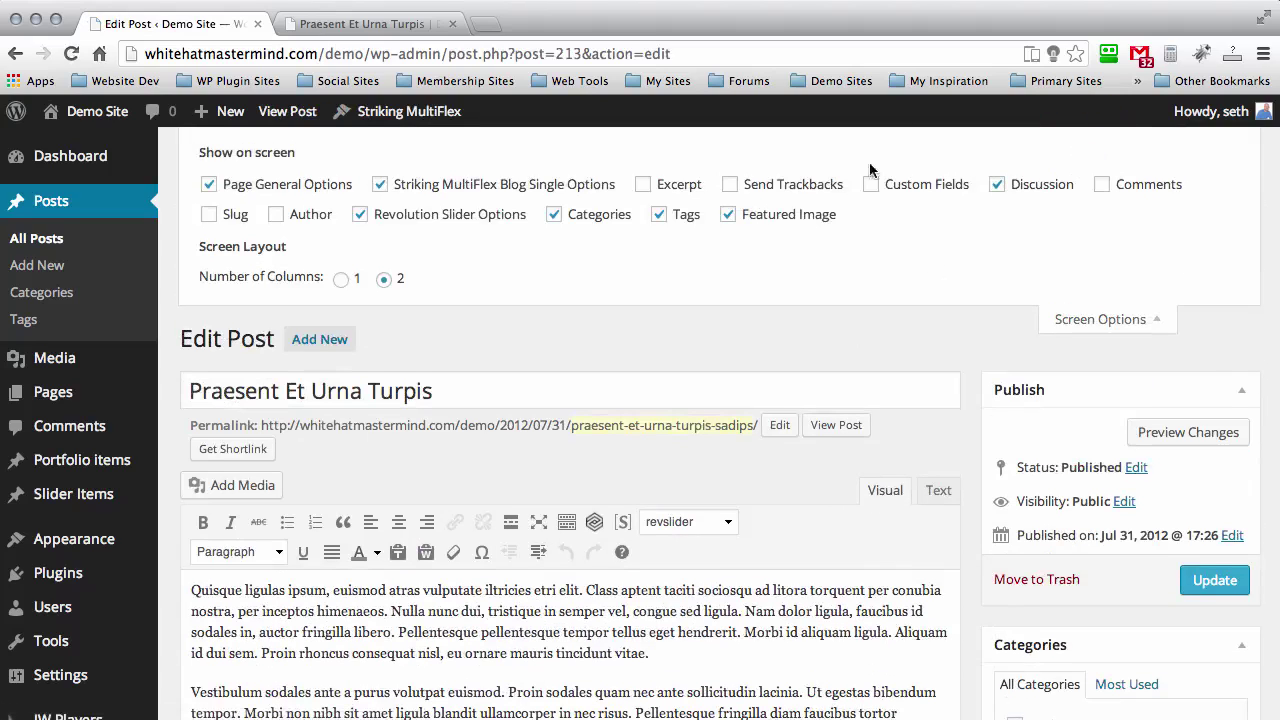
left_click(996, 188)
left_click(997, 188)
left_click(1086, 320)
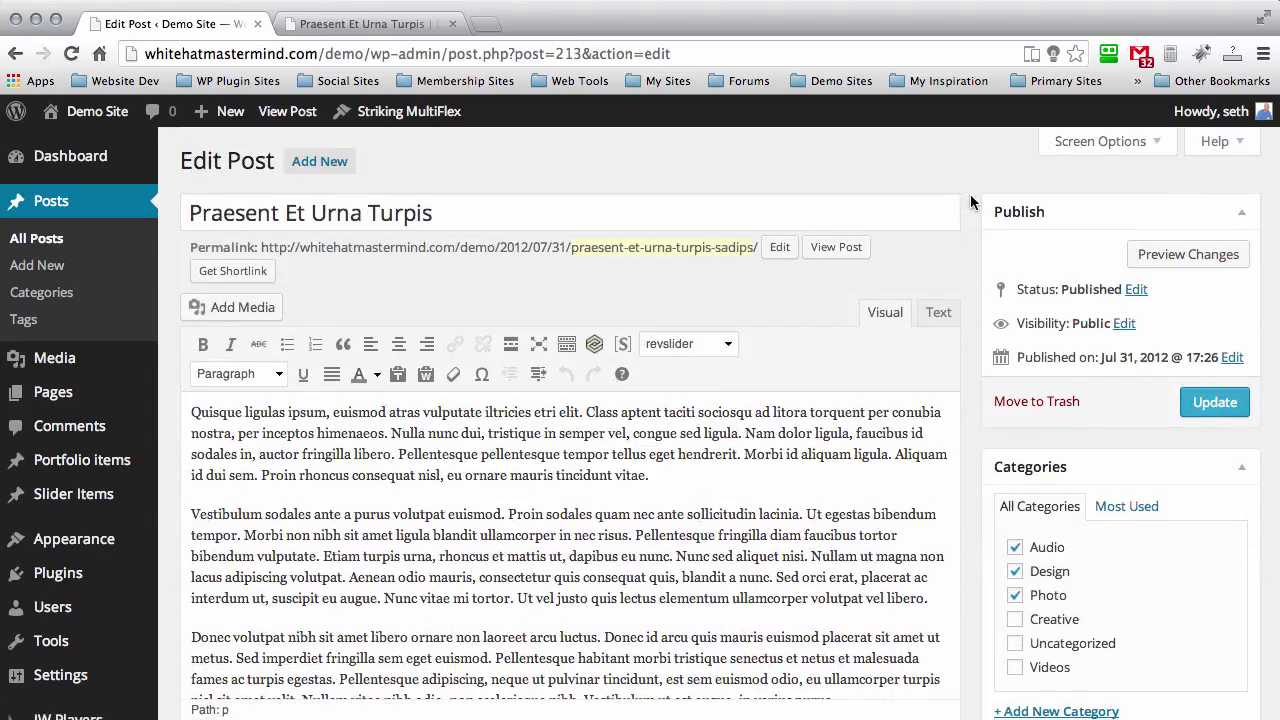
Disallow comments in the Praesent Et Urna Turpis post's Discussion settings and update the post
scroll(970, 200, "down", 20)
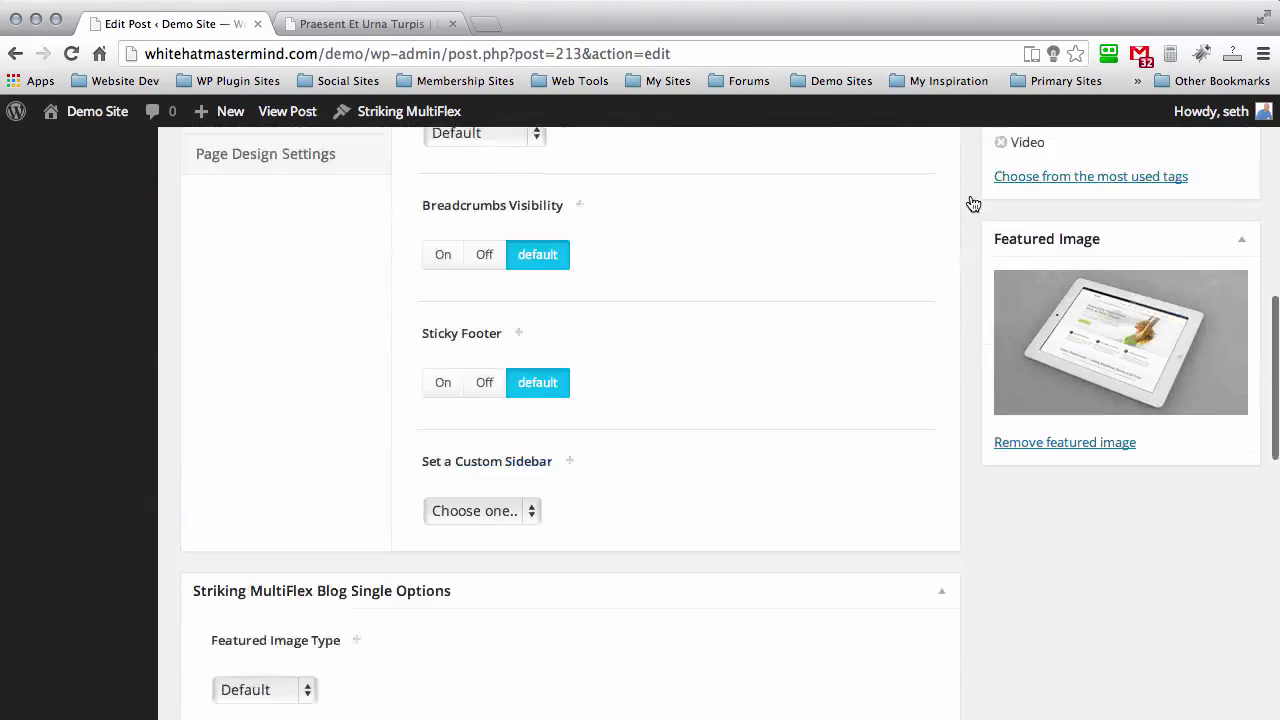
scroll(970, 203, "down", 5)
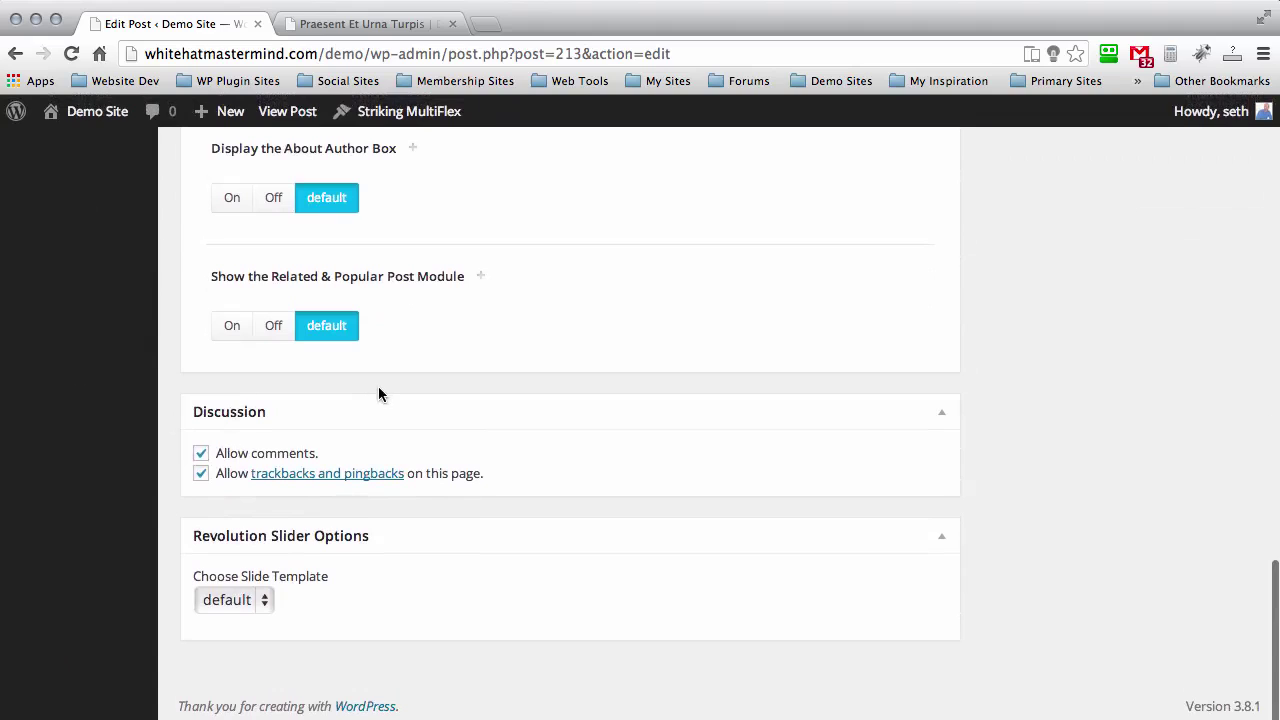
left_click(201, 454)
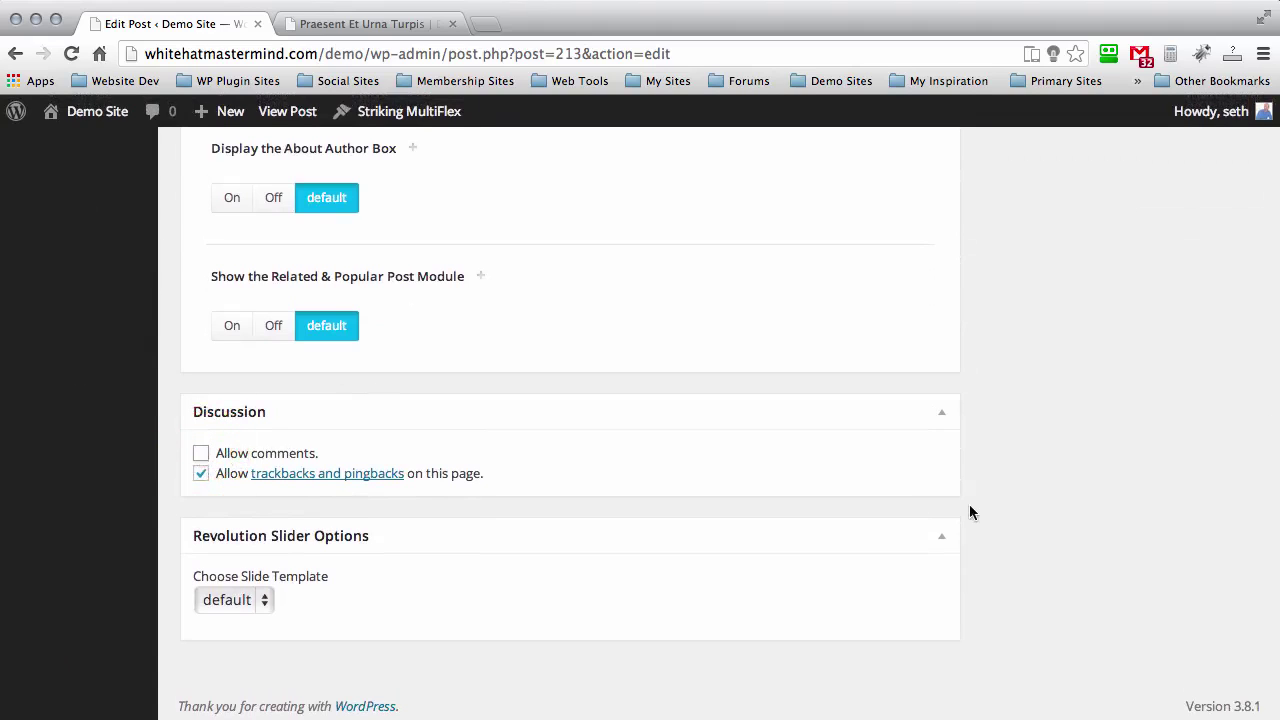
scroll(969, 512, "up", 20)
left_click(1203, 404)
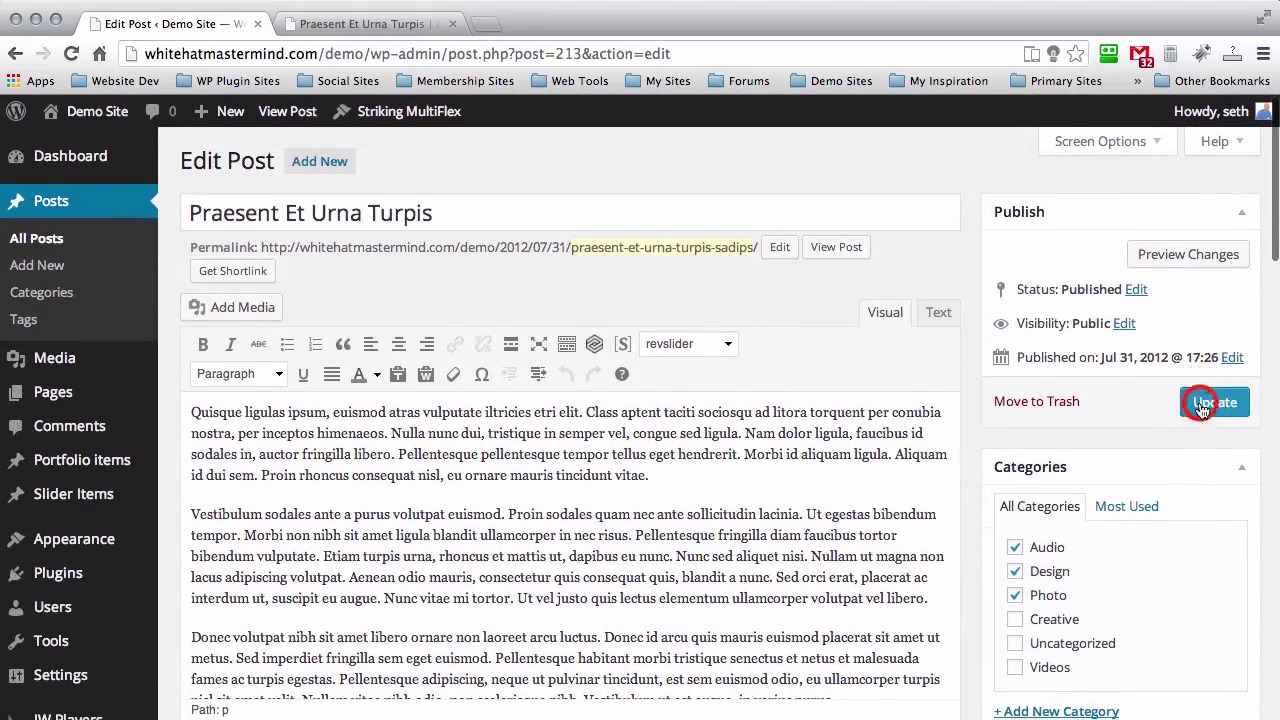
Reload the published Praesent Et Urna Turpis post and inspect the comment area below its text
left_click(405, 47)
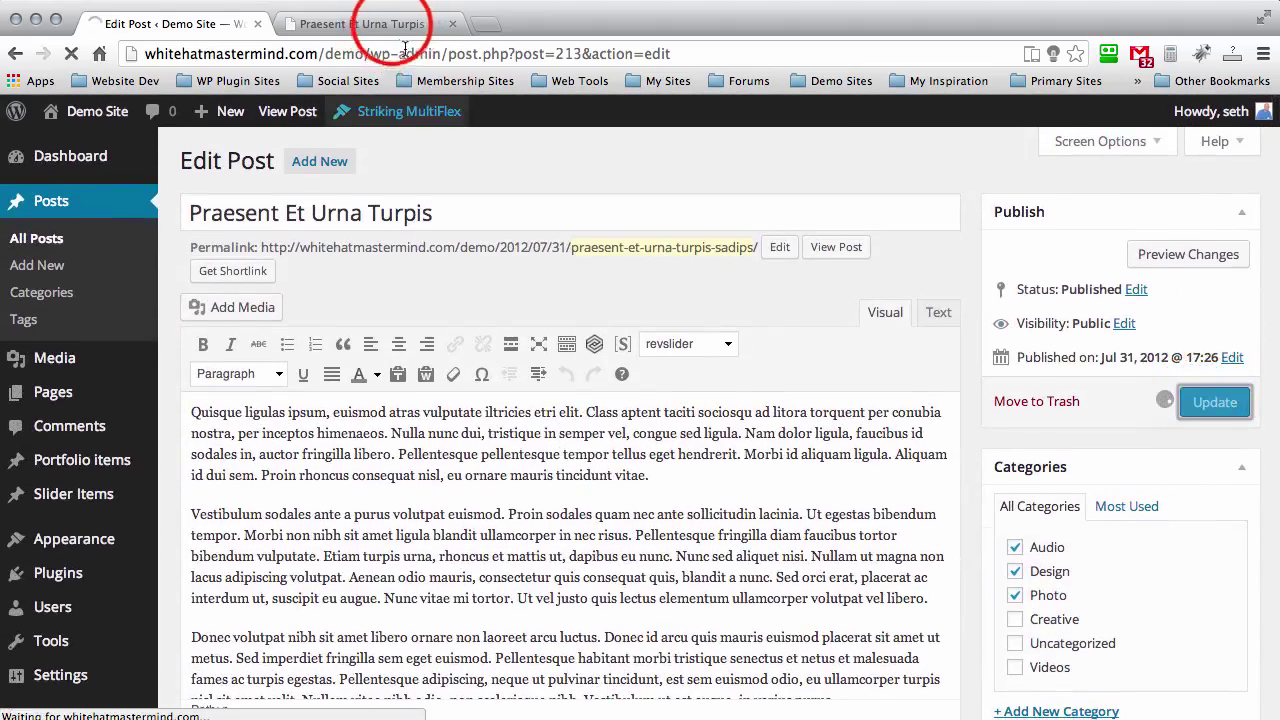
left_click(392, 22)
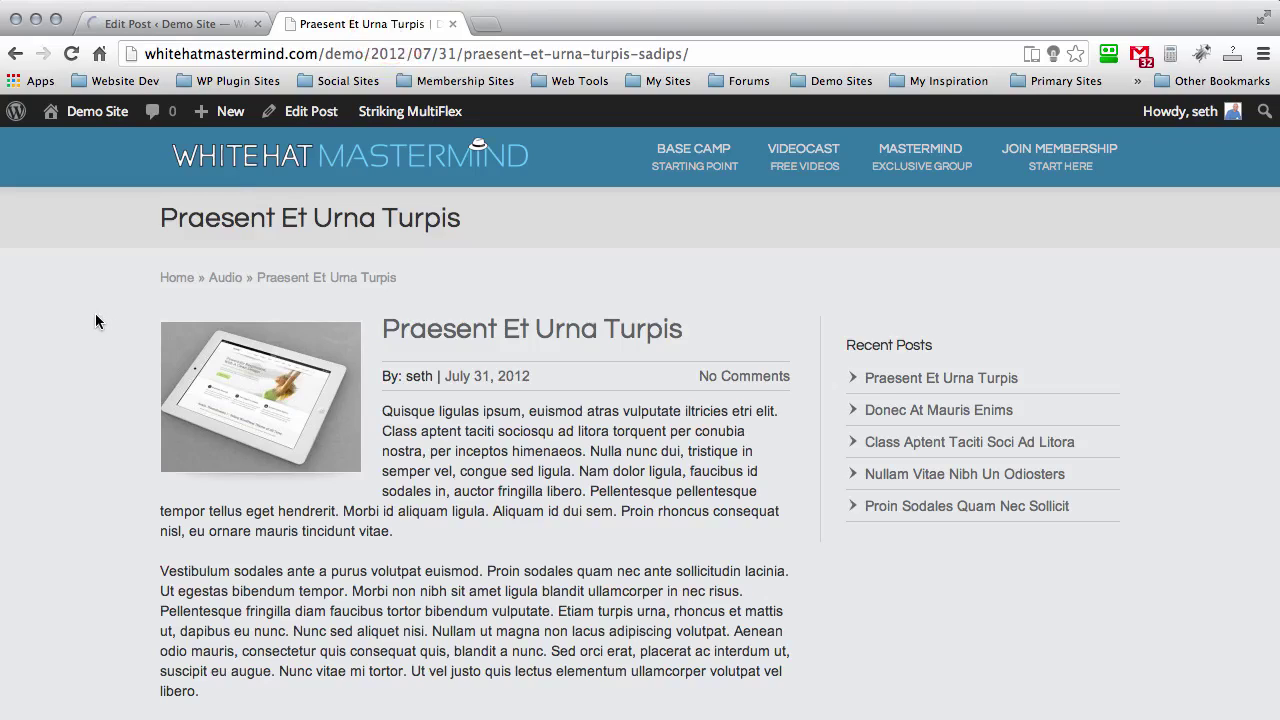
key("super+r")
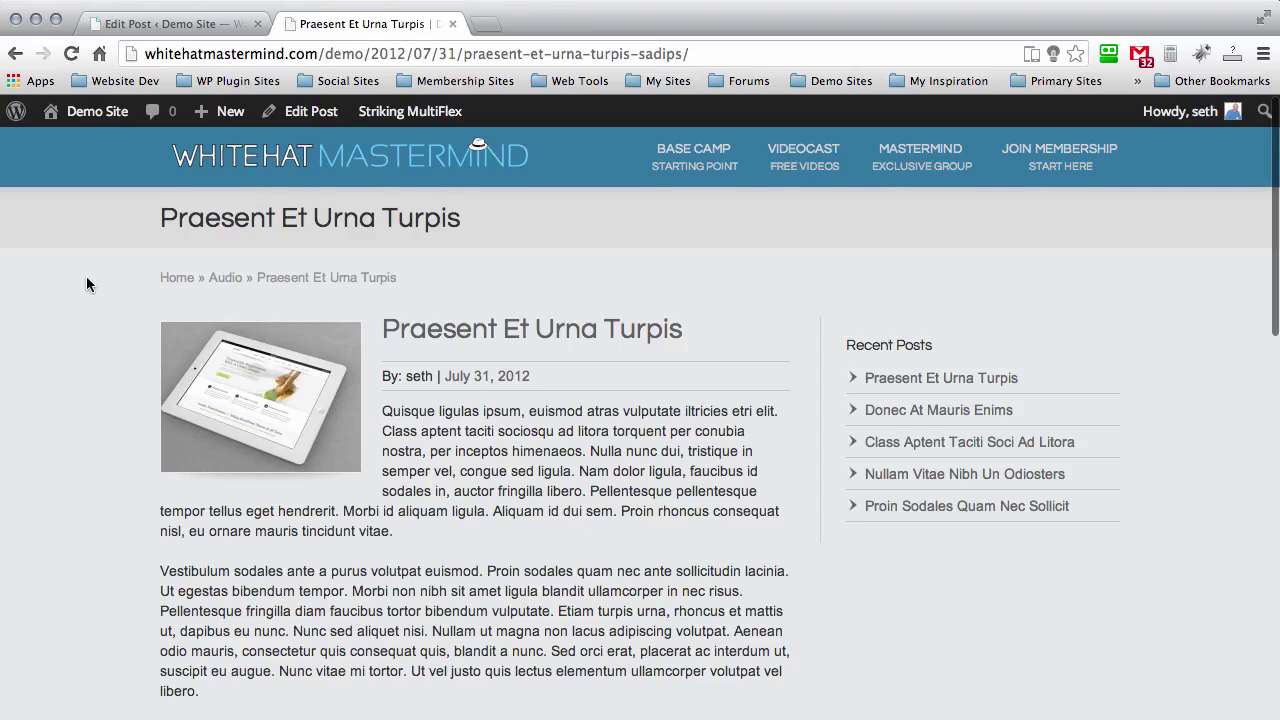
scroll(86, 285, "down", 10)
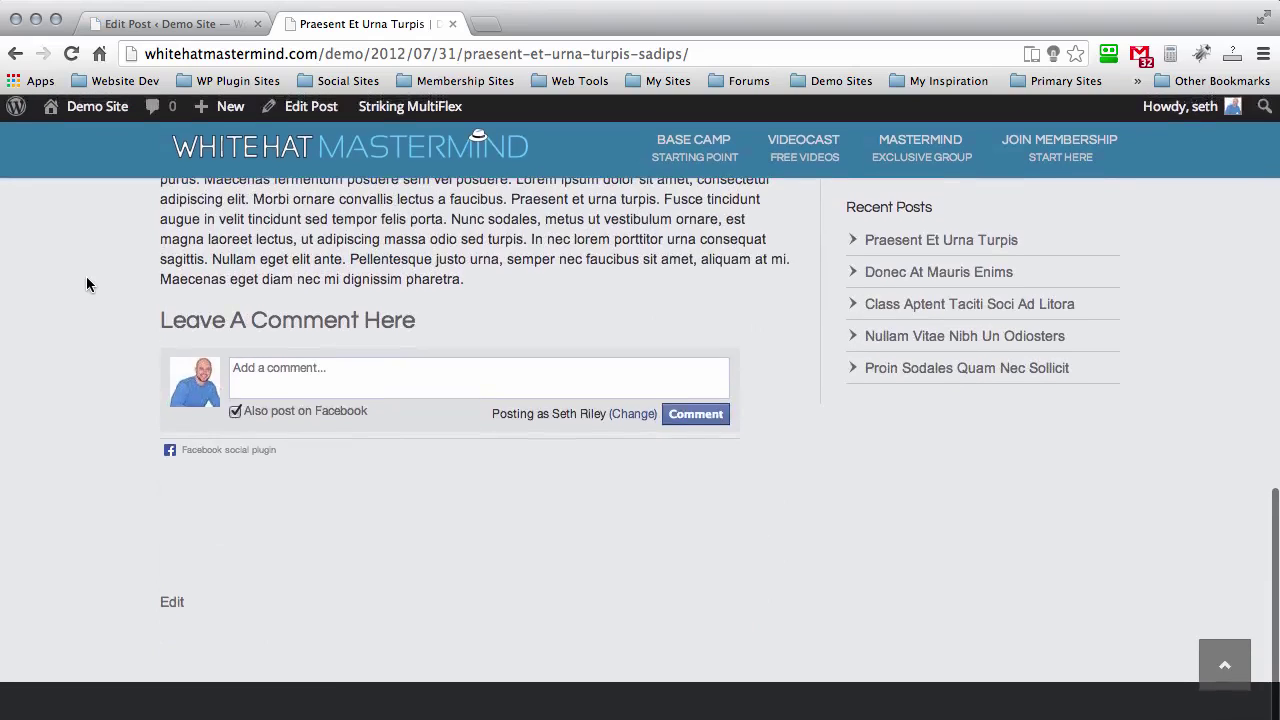
scroll(86, 285, "up", 2)
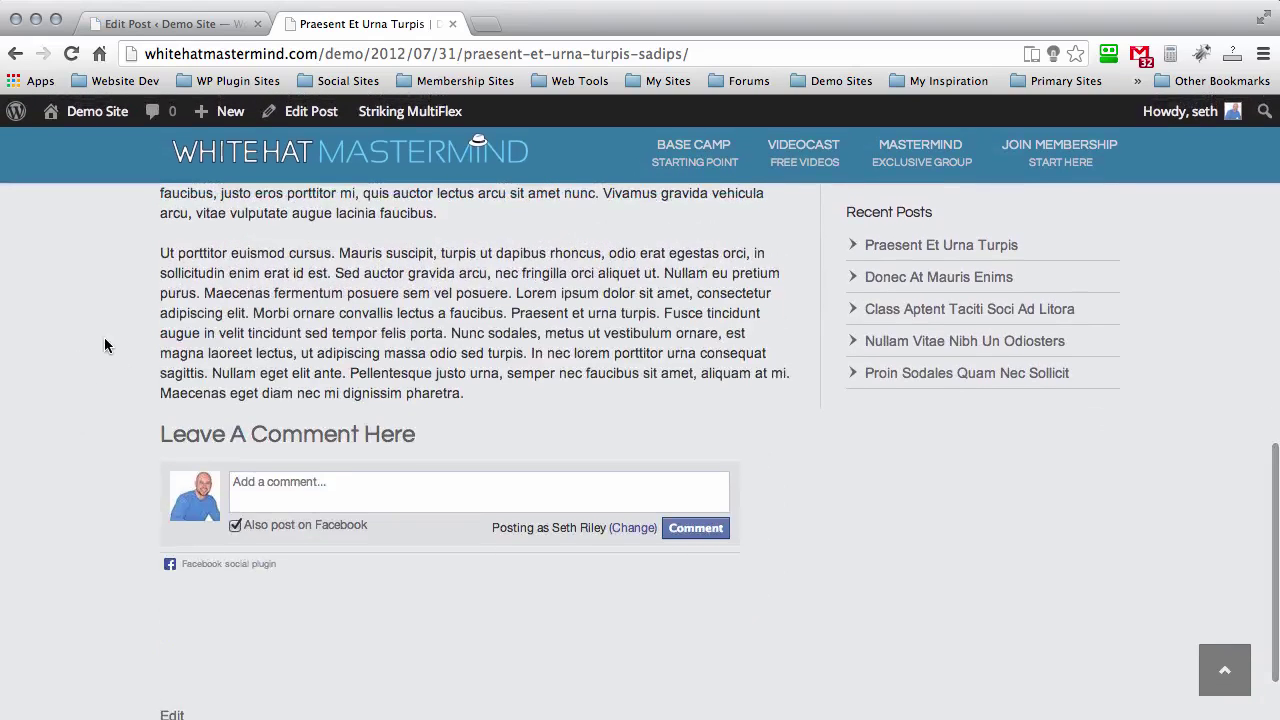
Try the Facebook comment field on the blog post, review its surroundings, and return to the WordPress admin page
left_click(352, 490)
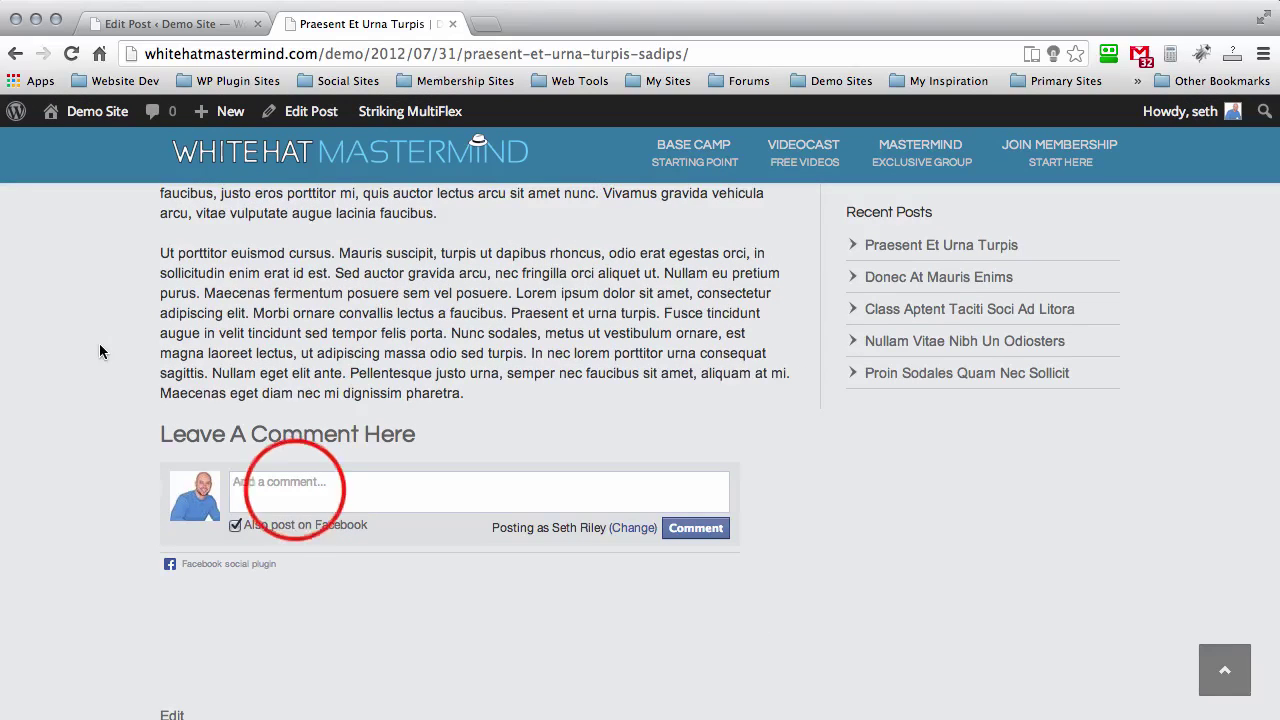
left_click(295, 490)
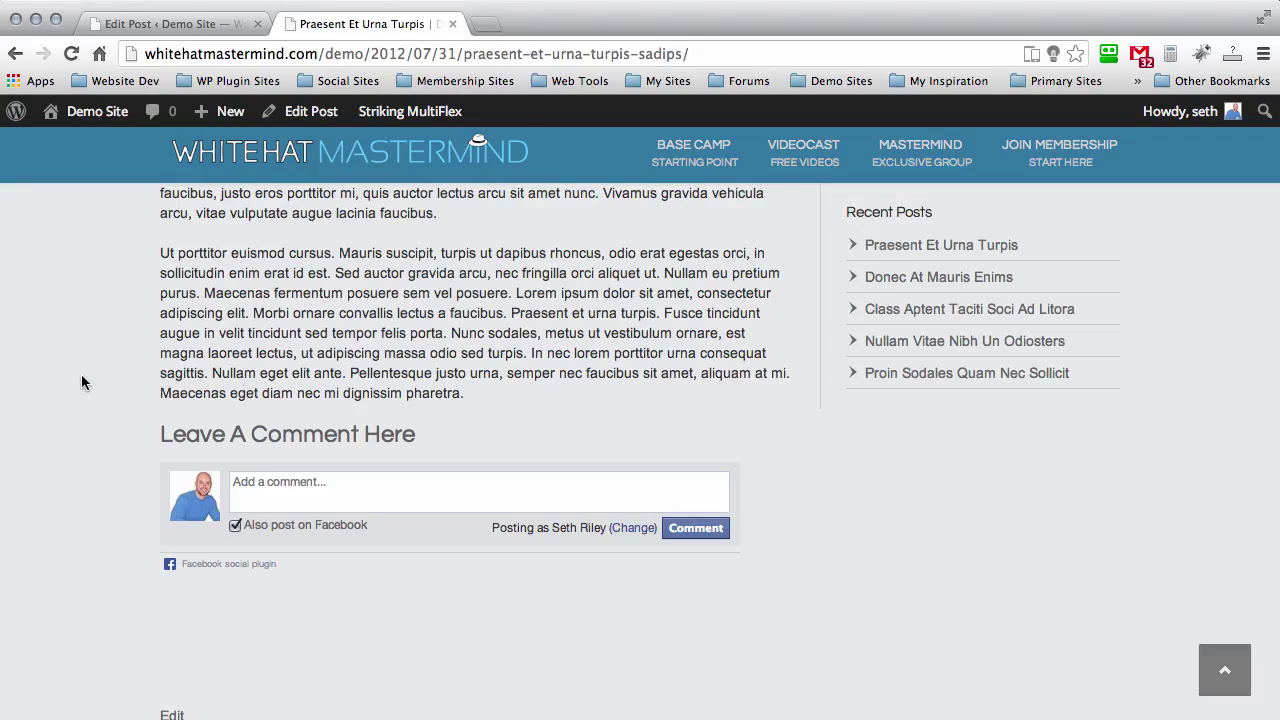
scroll(85, 385, "up", 2)
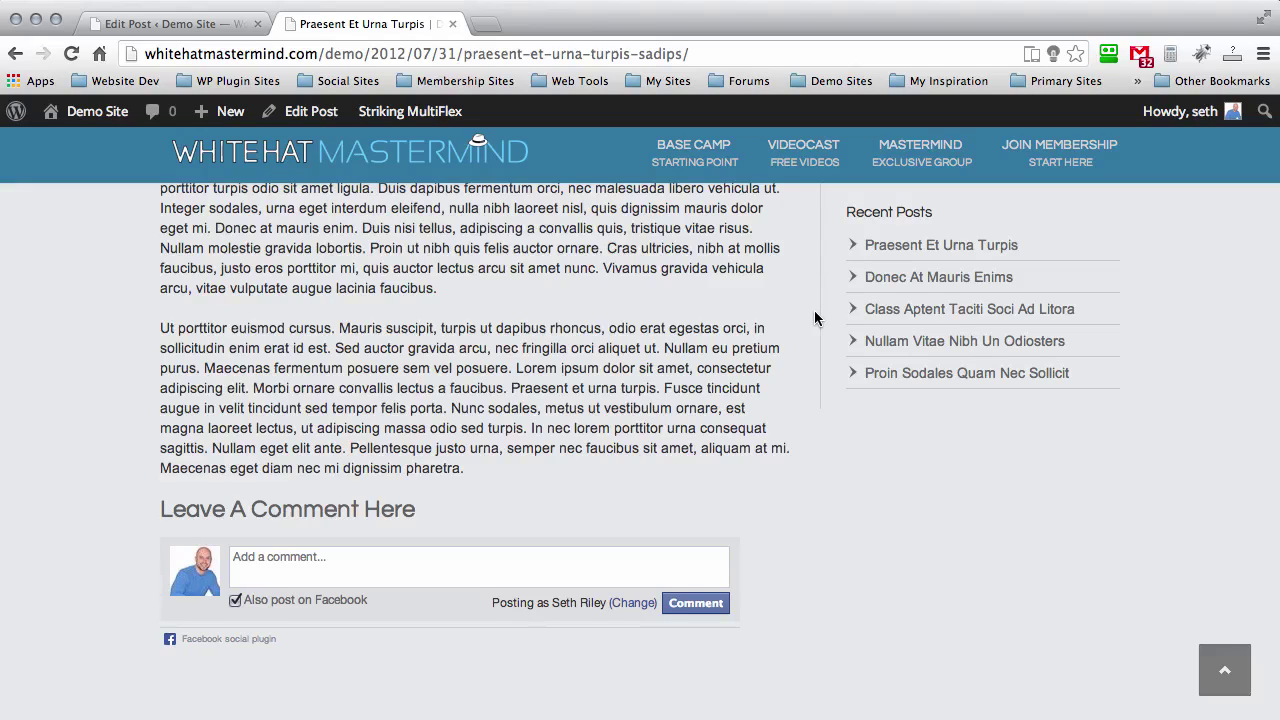
scroll(814, 318, "down", 1)
scroll(814, 318, "down", 2)
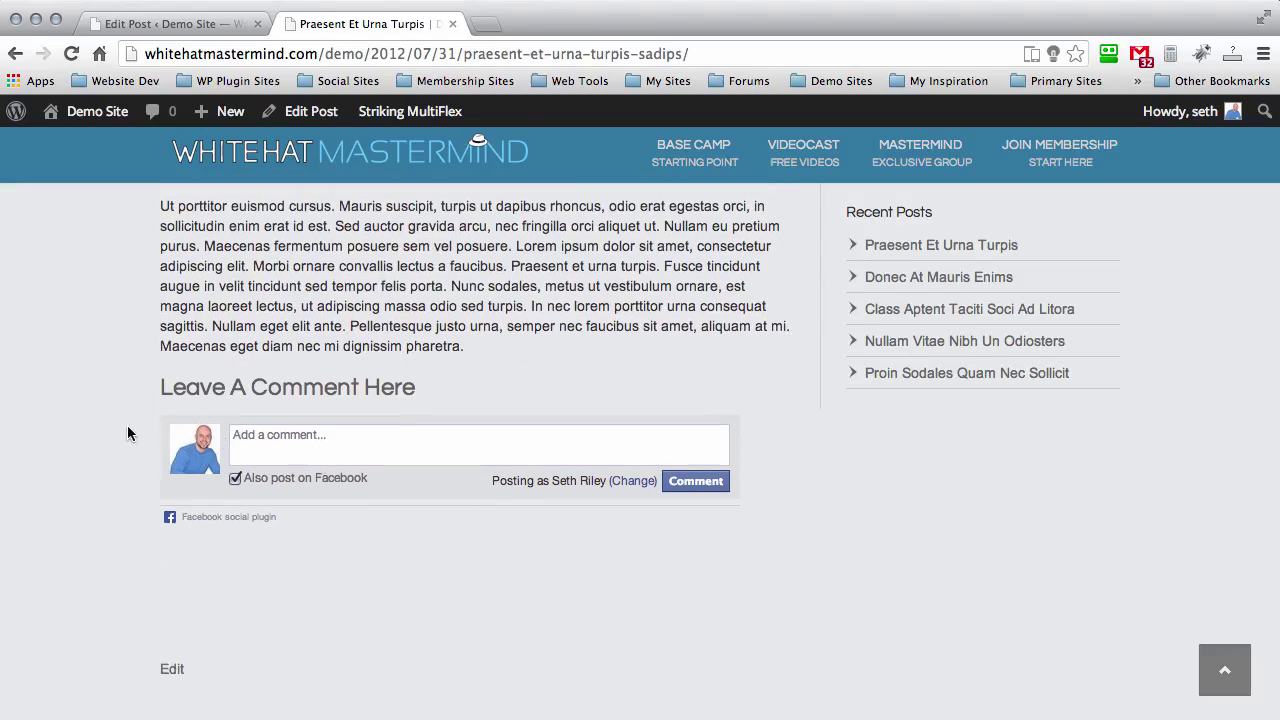
left_click(150, 23)
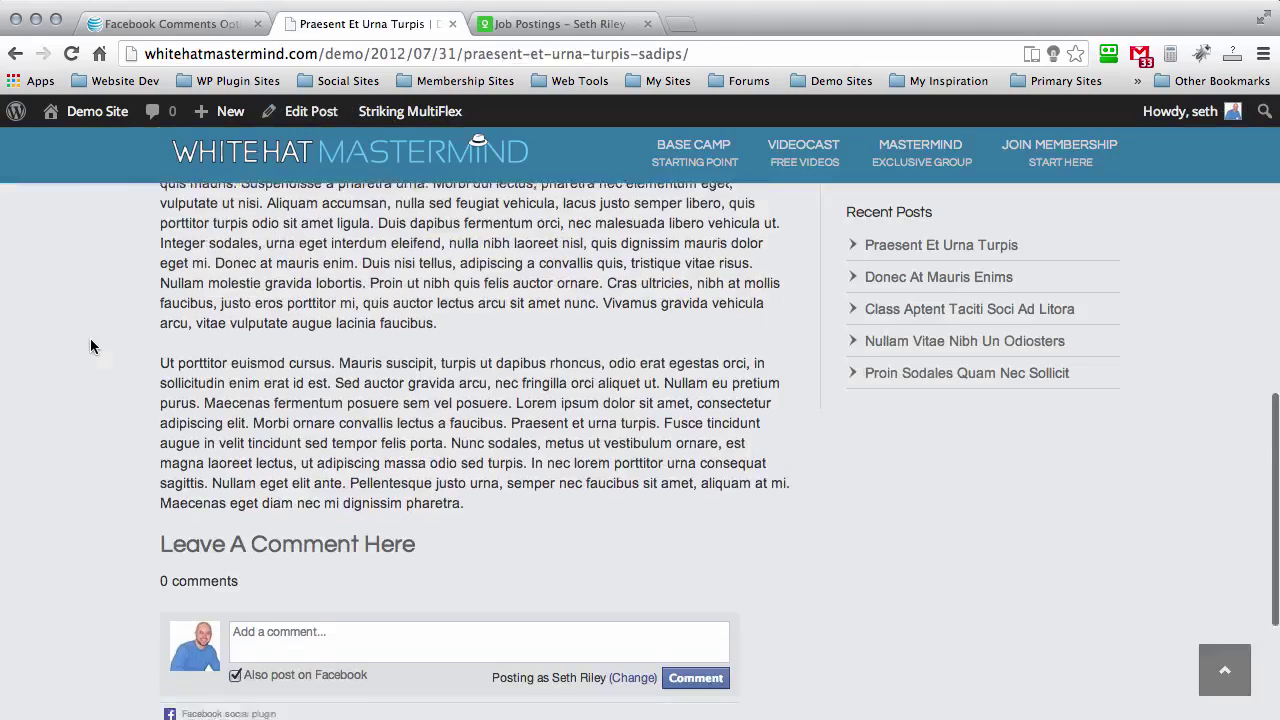